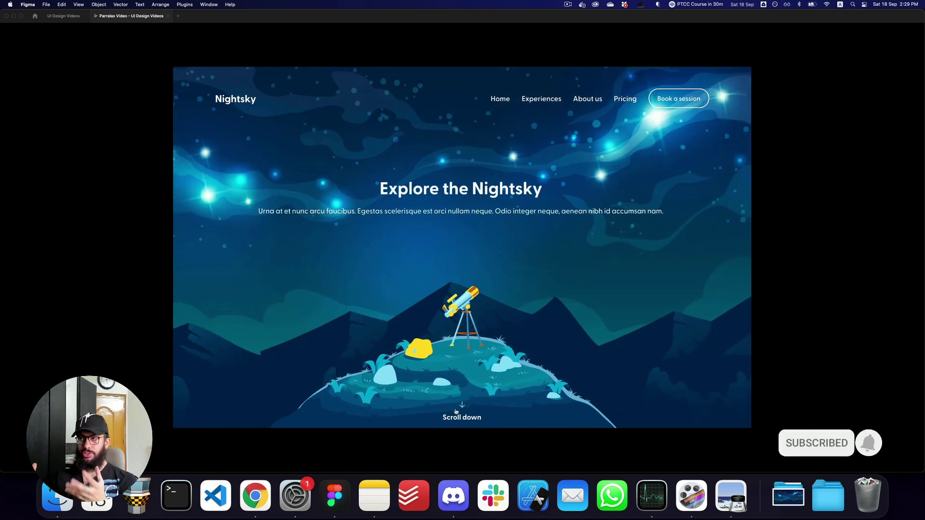
Step: Play through the Nightsky parallax prototype using its scroll-down transition and return to the opening frame
{"action": "left_click", "coordinate": [455, 411]}
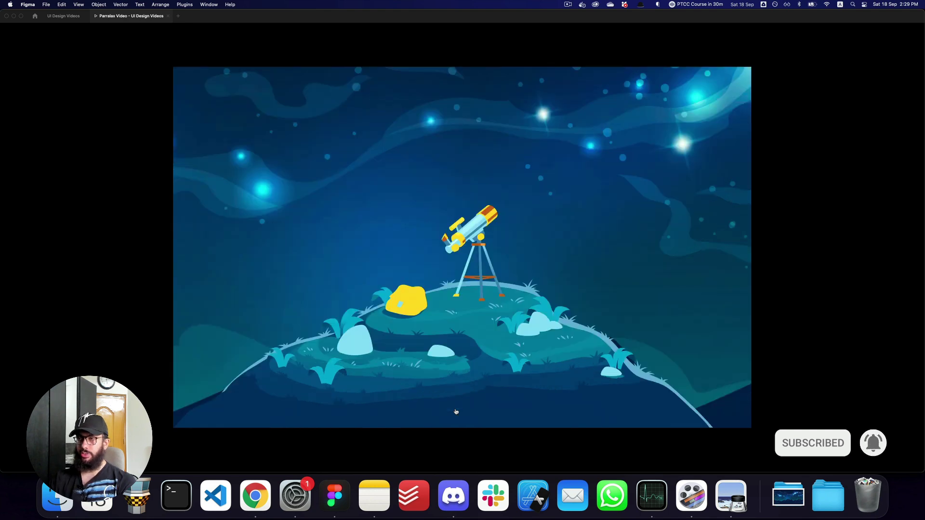
{"action": "left_click", "coordinate": [456, 411]}
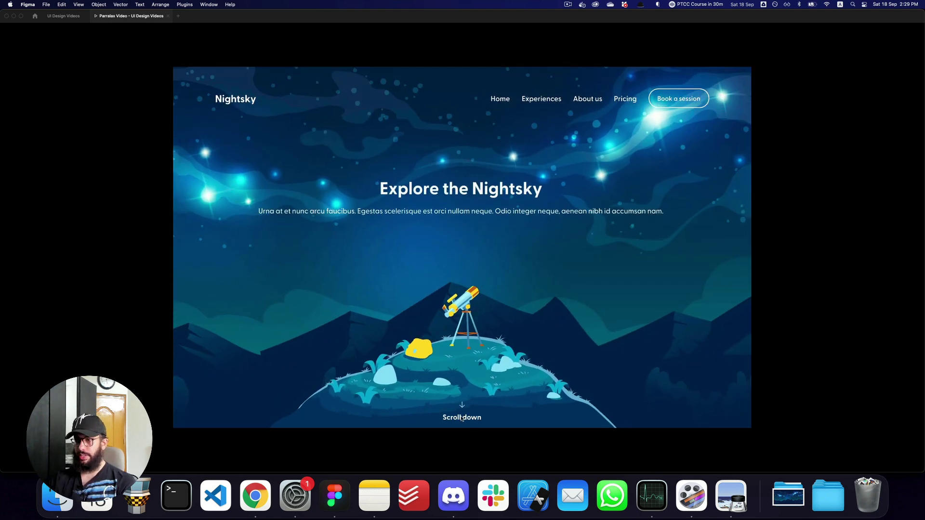
{"action": "left_click", "coordinate": [462, 418]}
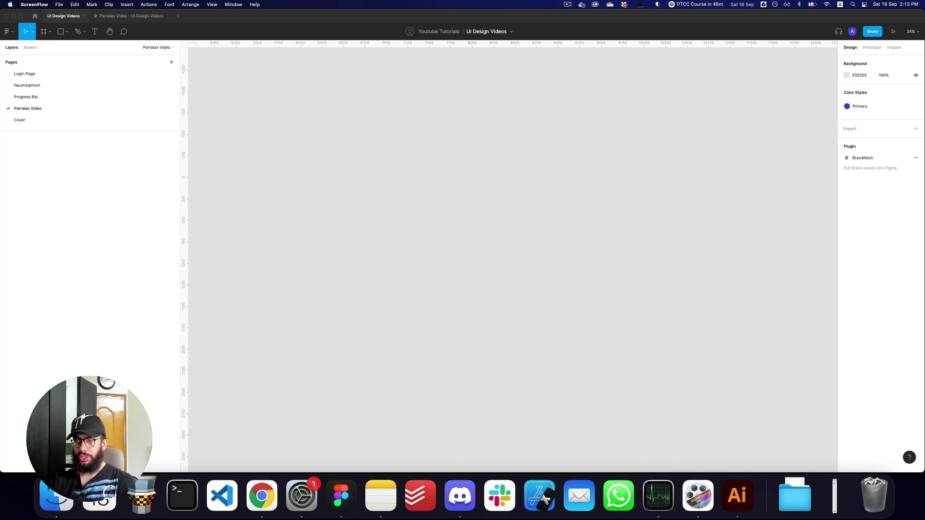
Step: Open the telescope night-sky landscape EPS from the Freepik Landscapes folder in Illustrator
{"action": "left_click", "coordinate": [57, 496]}
{"action": "key", "text": "super+w"}
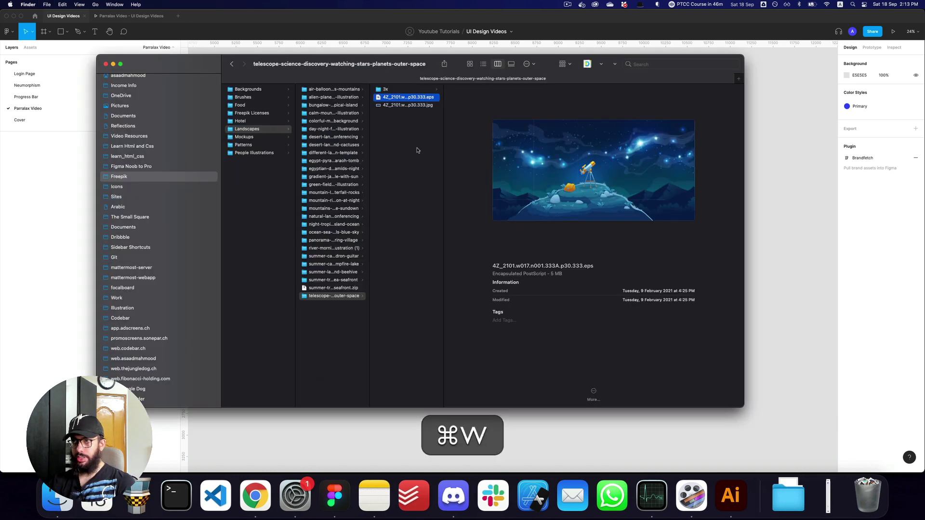
{"action": "key", "text": "super+o"}
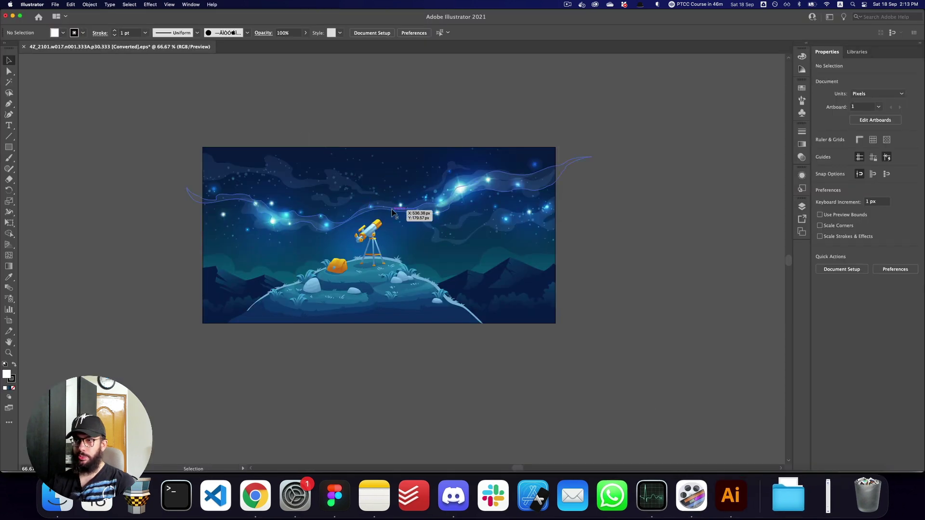
Step: Release the clipping mask on the night-sky illustration and deselect the artwork
{"action": "key", "text": "v"}
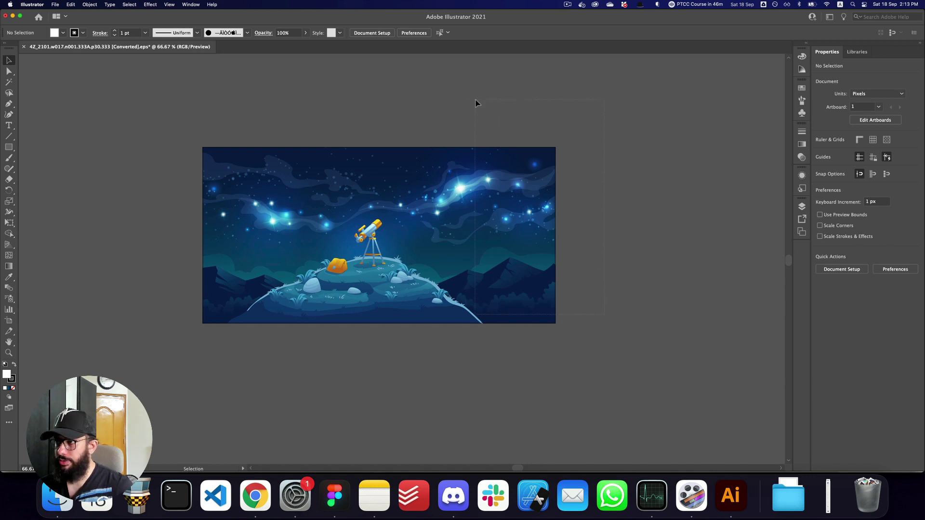
{"action": "left_click_drag", "start_coordinate": [475, 103], "coordinate": [221, 116]}
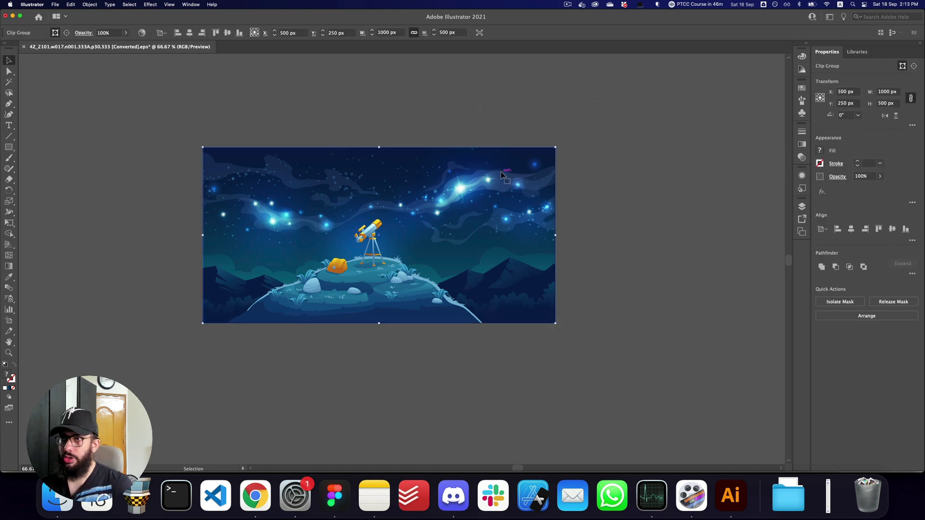
{"action": "left_click", "coordinate": [211, 5]}
{"action": "type", "text": "clip"}
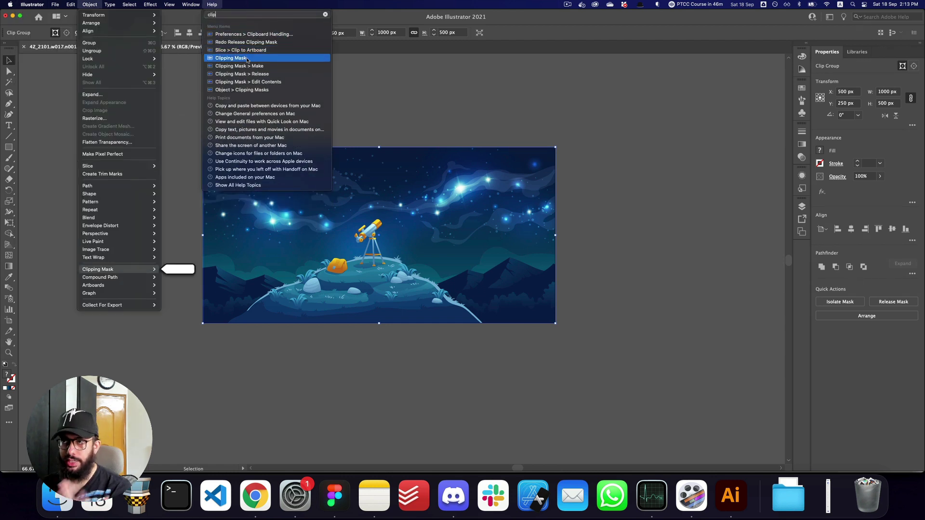
{"action": "mouse_move", "coordinate": [250, 75]}
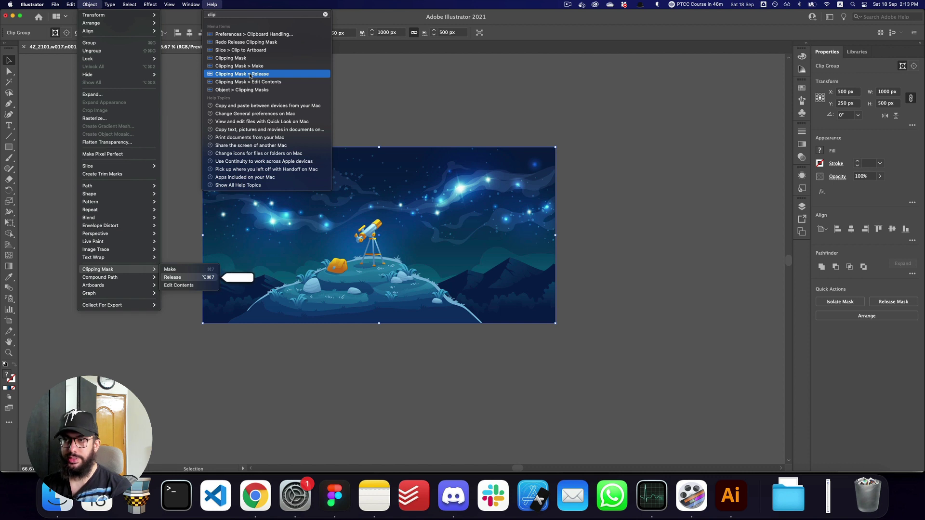
{"action": "key", "text": "Escape"}
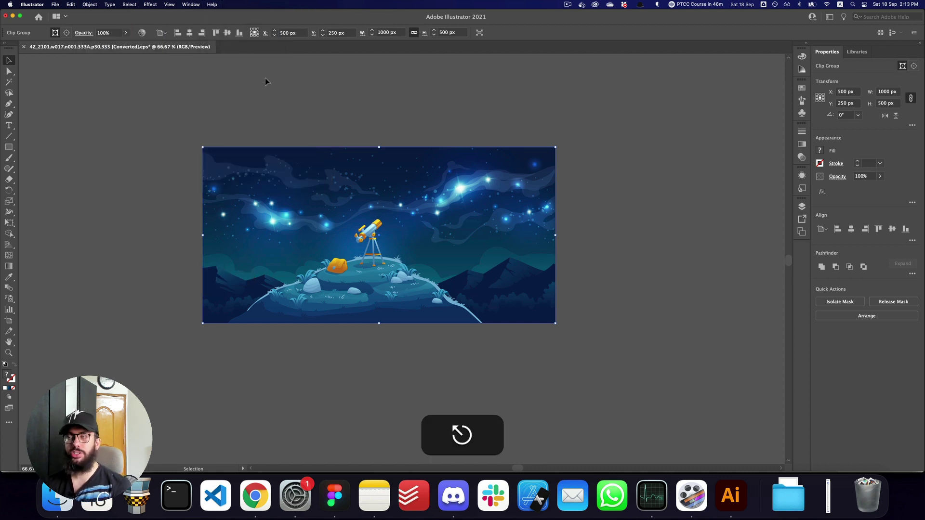
{"action": "key", "text": "shift+super+7"}
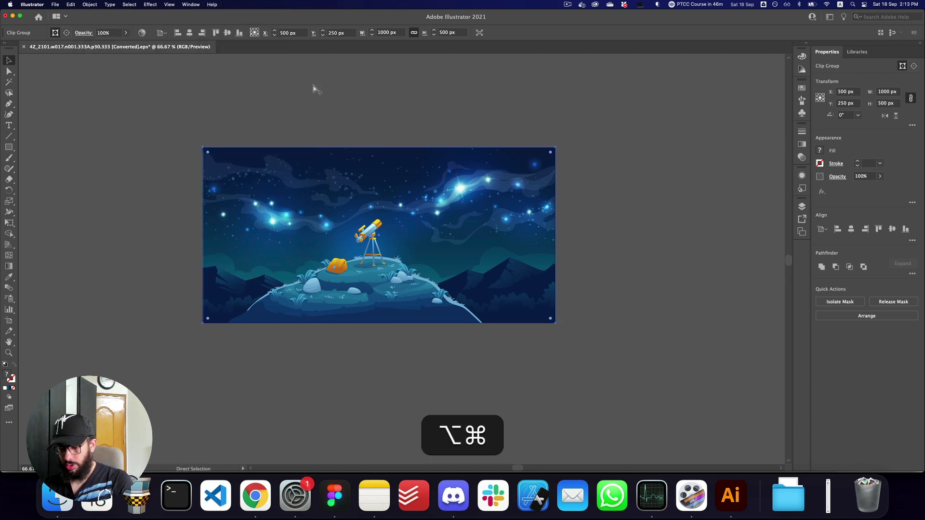
{"action": "key", "text": "alt+super+7"}
{"action": "left_click", "coordinate": [628, 235]}
{"action": "key", "text": "v"}
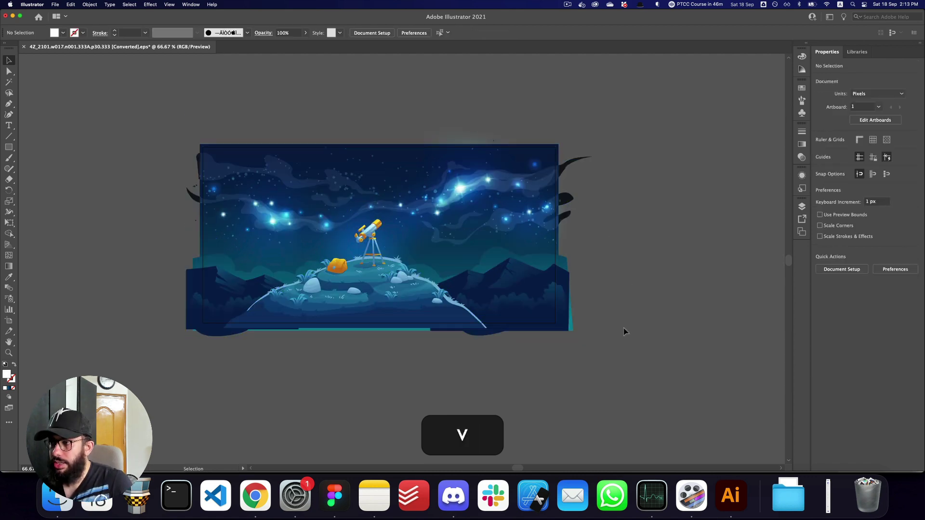
{"action": "left_click", "coordinate": [510, 124]}
{"action": "left_click", "coordinate": [641, 106]}
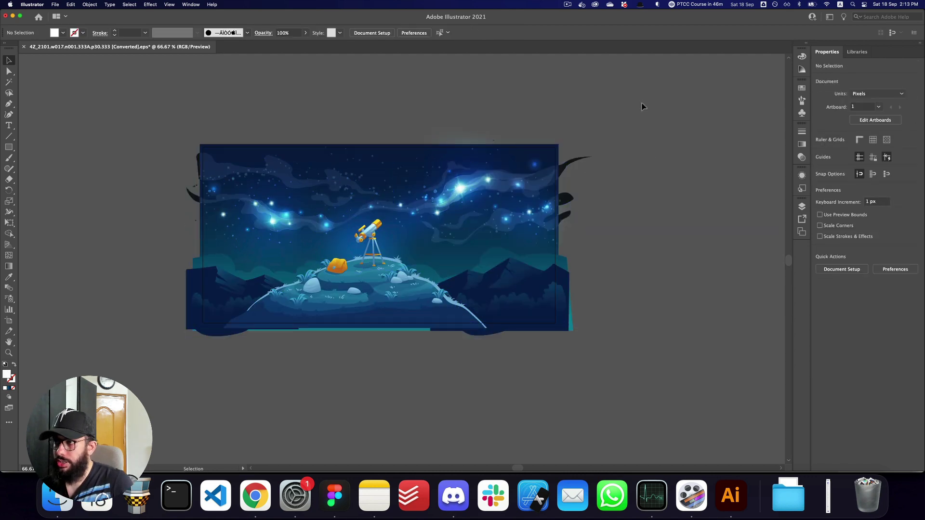
Step: Lock the sky, the stars and the right-hand mountain artwork
{"action": "key", "text": "super+a"}
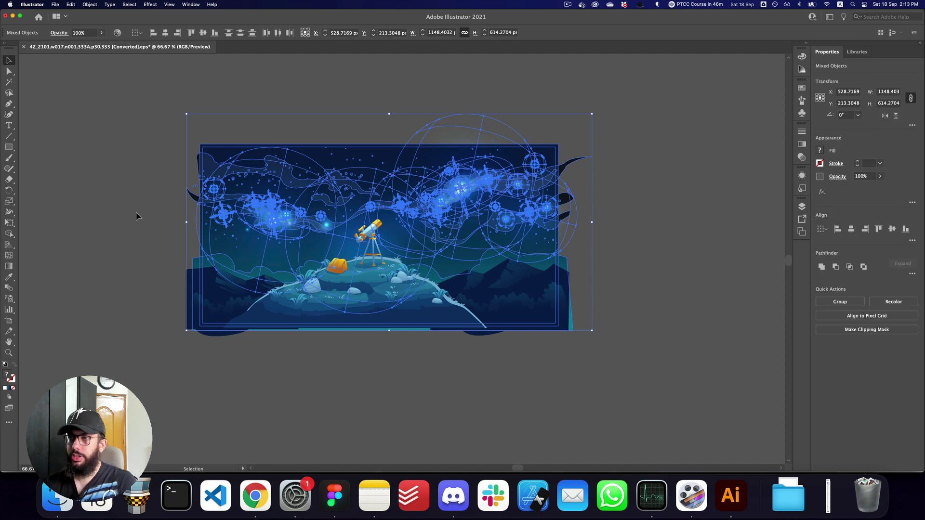
{"action": "key", "text": "super+2"}
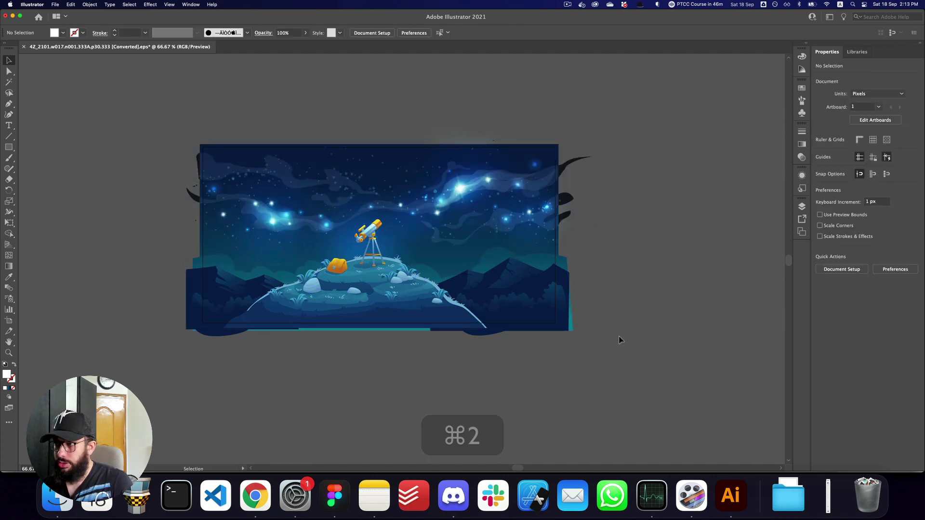
{"action": "left_click", "coordinate": [557, 265]}
{"action": "key", "text": "super+2"}
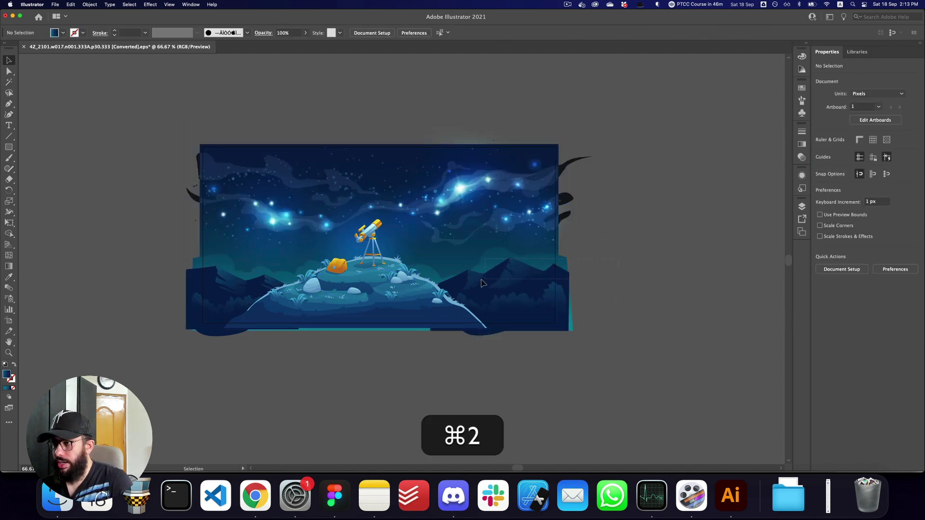
{"action": "left_click", "coordinate": [452, 285]}
{"action": "key", "text": "super+2"}
Step: Lock the left-hand mountains and the other background pieces around the telescope hill
{"action": "left_click_drag", "start_coordinate": [200, 284], "coordinate": [211, 343]}
{"action": "key", "text": "super+2"}
{"action": "left_click_drag", "start_coordinate": [173, 202], "coordinate": [345, 247]}
{"action": "key", "text": "super+2"}
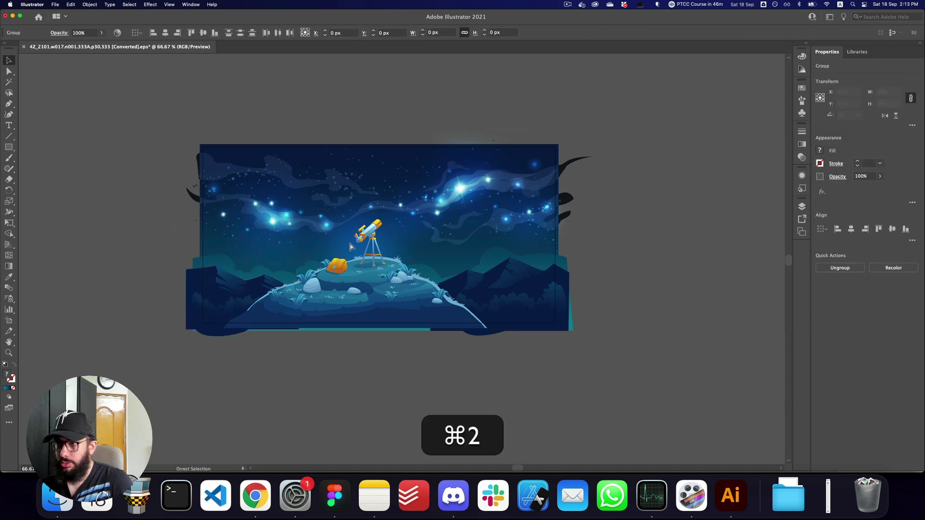
{"action": "left_click_drag", "start_coordinate": [577, 188], "coordinate": [395, 239]}
{"action": "key", "text": "super+2"}
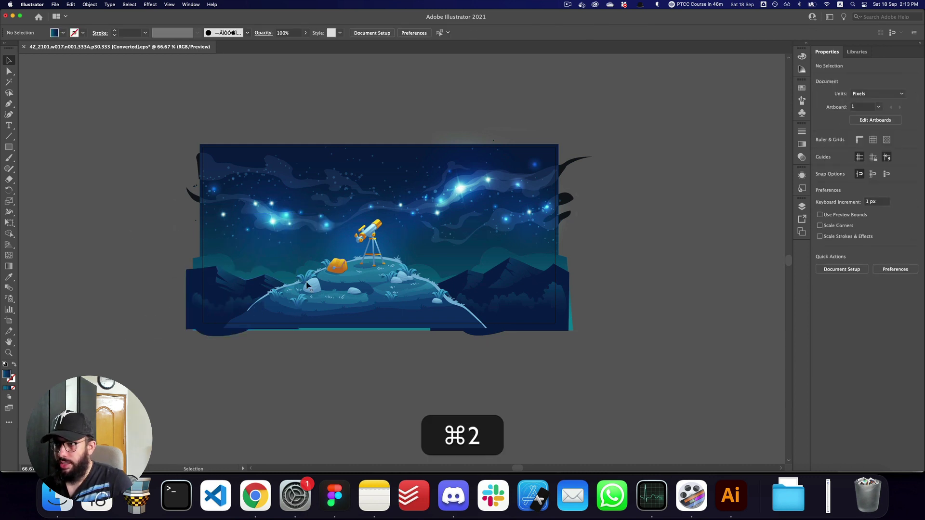
{"action": "left_click", "coordinate": [269, 285]}
{"action": "key", "text": "super+2"}
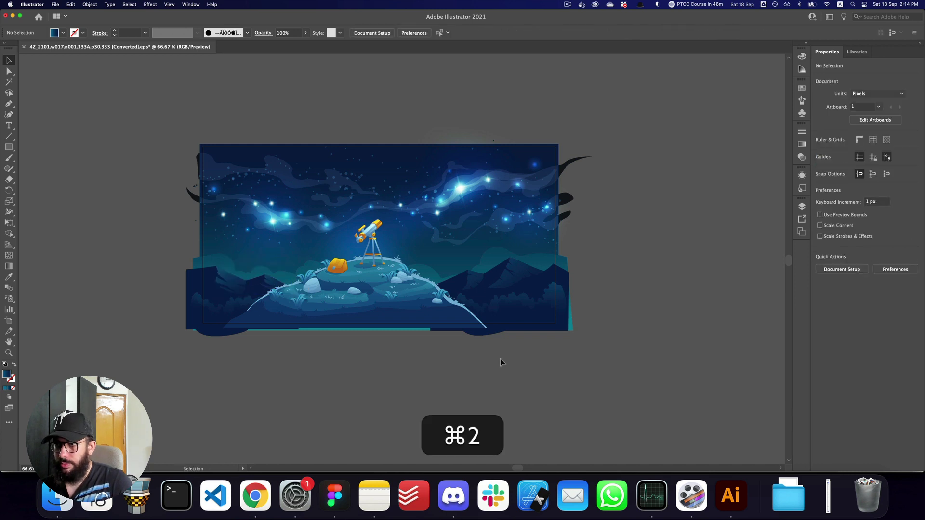
Step: Group all pieces of the telescope hill at their original position
{"action": "key", "text": "super+v"}
{"action": "key", "text": "v"}
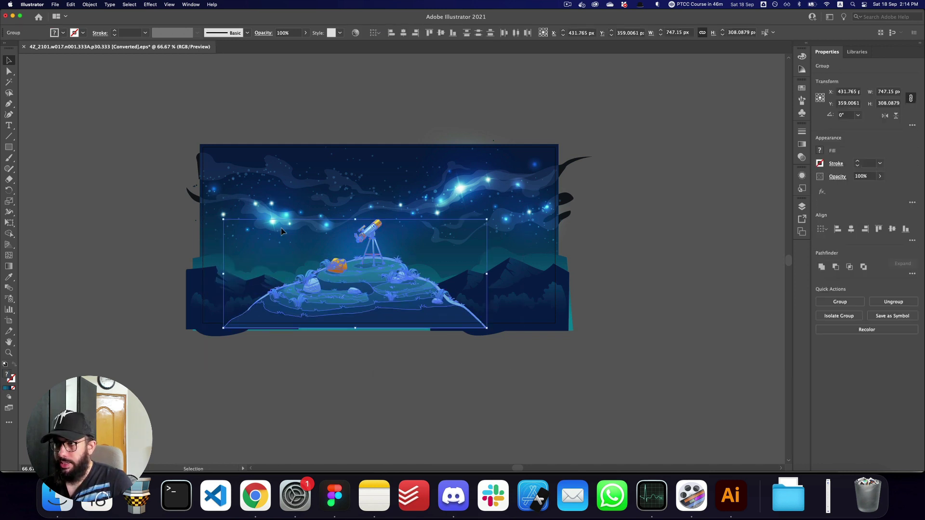
{"action": "left_click_drag", "start_coordinate": [389, 318], "coordinate": [463, 385]}
{"action": "key", "text": "super+z"}
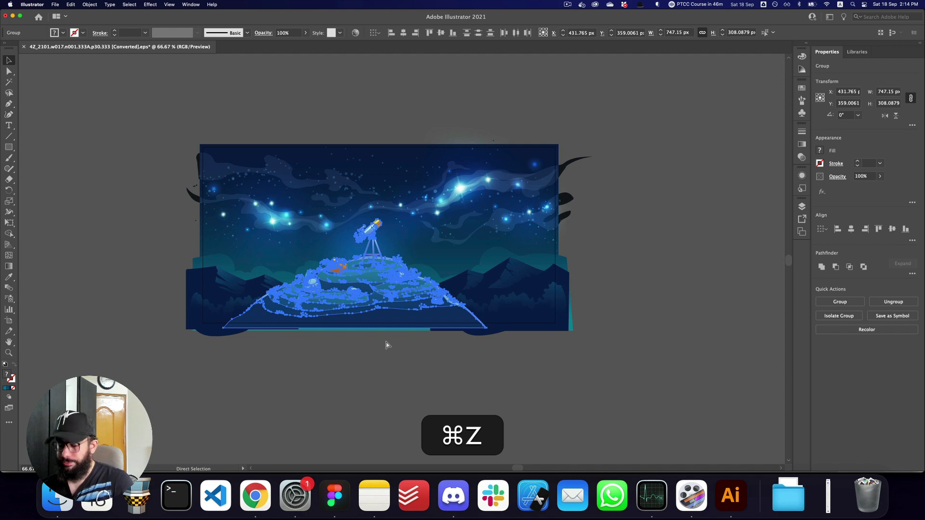
{"action": "key", "text": "super+g"}
Step: Try pasting the telescope hill group into the Parralax Video page in Figma, undo it and return to Illustrator
{"action": "key", "text": "super+Tab"}
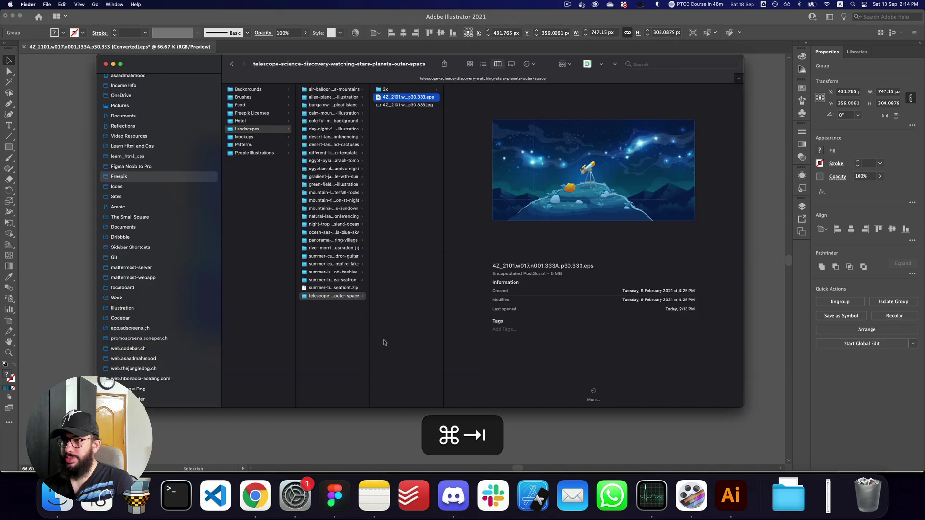
{"action": "key", "text": "super+Tab"}
{"action": "left_click", "coordinate": [334, 495]}
{"action": "key", "text": "super+v"}
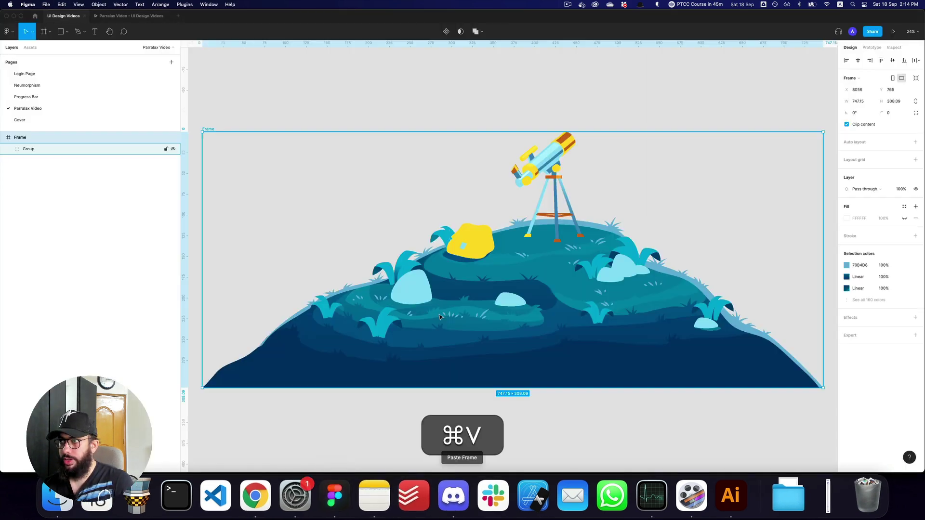
{"action": "key", "text": "super+z"}
{"action": "key", "text": "super+Tab"}
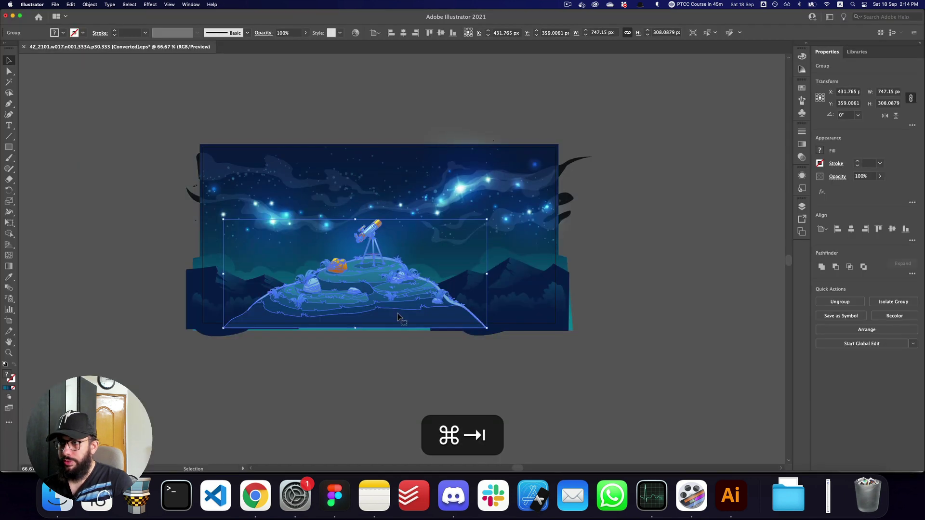
Step: Cut the telescope hill group out of the illustration and unlock all remaining objects
{"action": "key", "text": "super+x"}
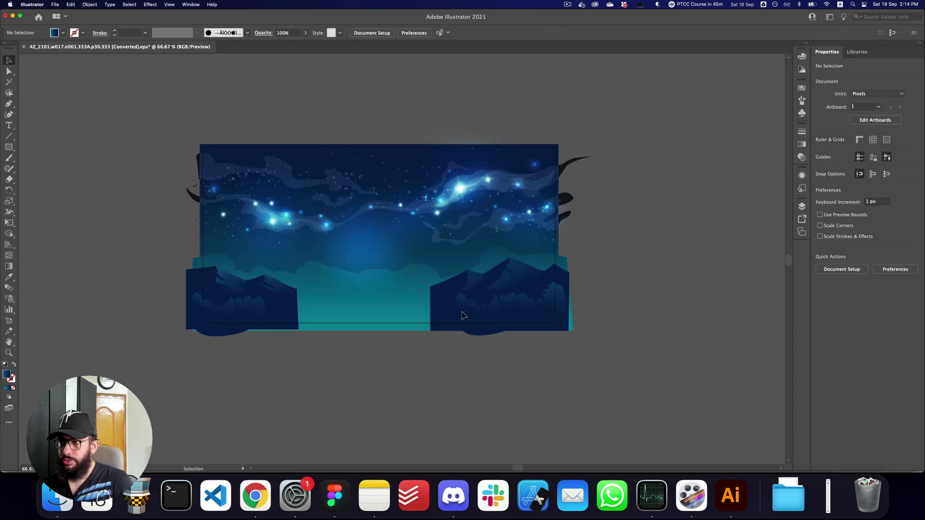
{"action": "key", "text": "super+alt+2"}
{"action": "left_click", "coordinate": [602, 347]}
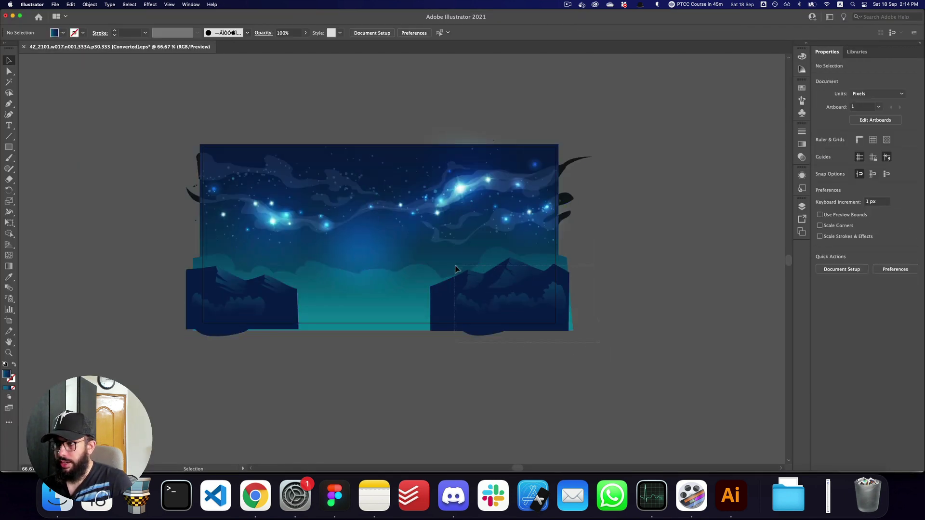
Step: Lock the sky, cloud and star artwork behind the mountains
{"action": "left_click", "coordinate": [439, 270]}
{"action": "left_click", "coordinate": [384, 363]}
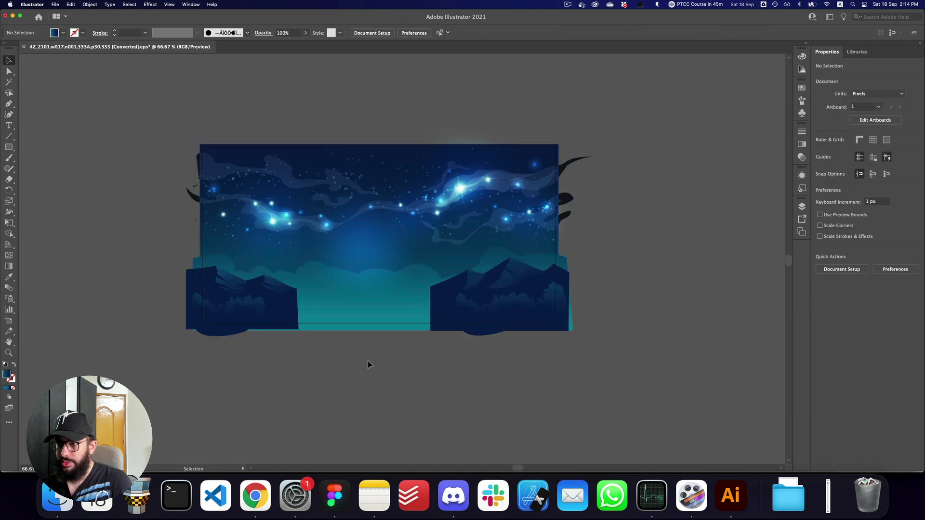
{"action": "left_click_drag", "start_coordinate": [327, 114], "coordinate": [343, 166]}
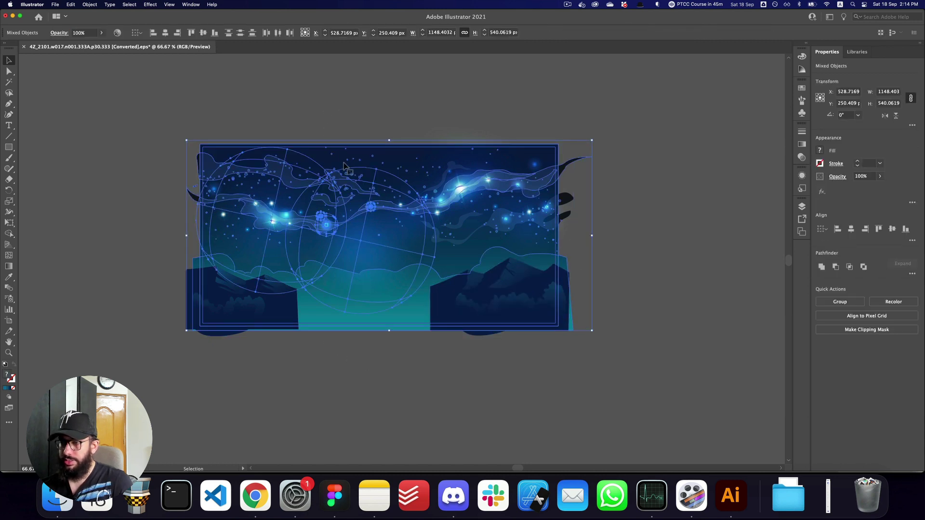
{"action": "key", "text": "super+2"}
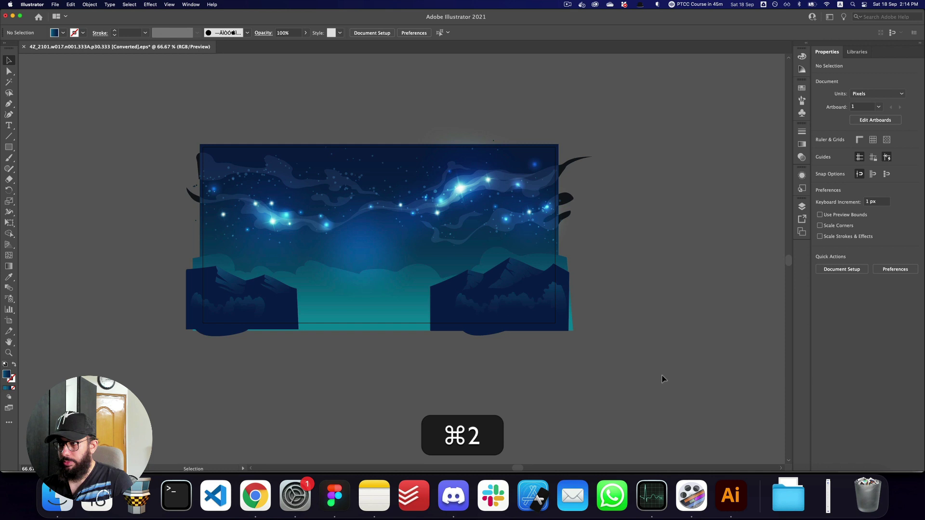
Step: Duplicate the right-hand mountains horizontally into the gap between the two mountain ranges
{"action": "left_click", "coordinate": [474, 285]}
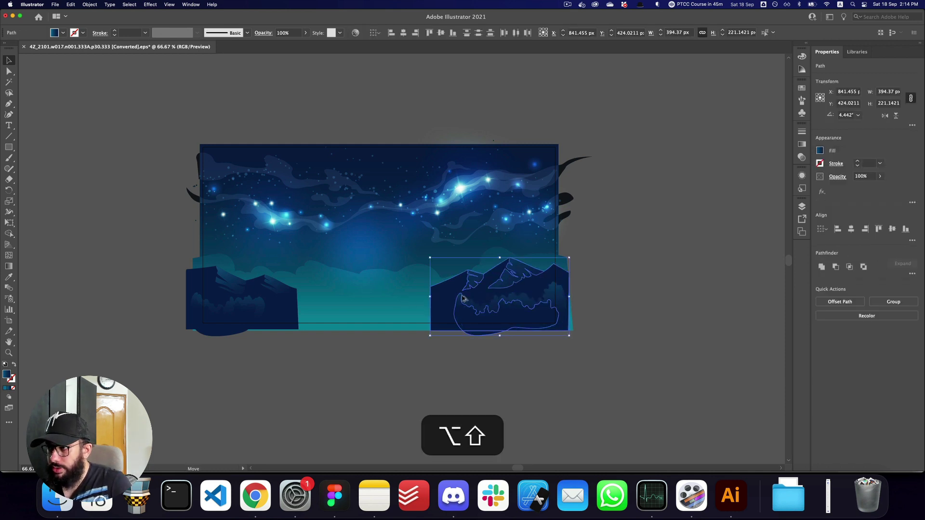
{"action": "left_click_drag", "start_coordinate": [462, 298], "coordinate": [343, 301]}
{"action": "left_click", "coordinate": [435, 283]}
Step: Isolate the duplicated mountain shape and lower its upper-right anchor point to meet the slope of the neighbouring mountains
{"action": "key", "text": "z"}
{"action": "left_click", "coordinate": [427, 278]}
{"action": "left_click", "coordinate": [428, 278]}
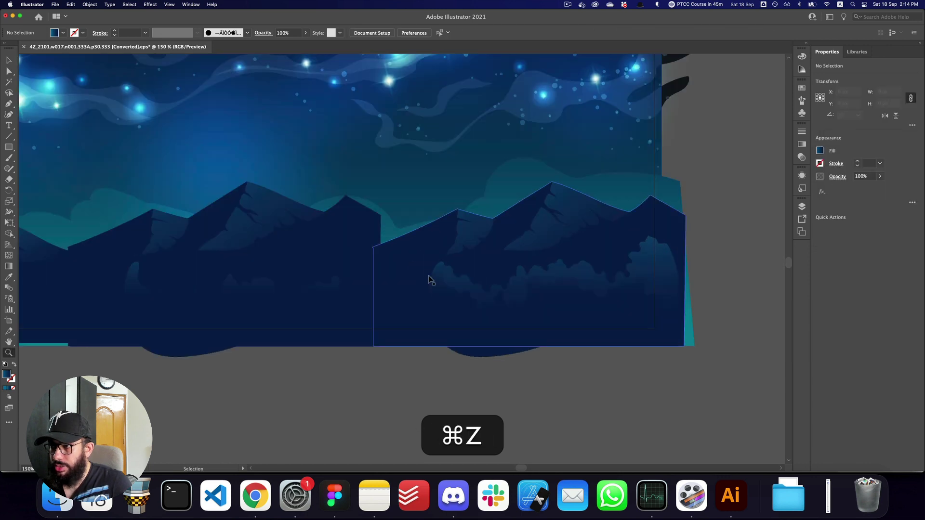
{"action": "left_click", "coordinate": [368, 227]}
{"action": "key", "text": "v"}
{"action": "double_click", "coordinate": [385, 249]}
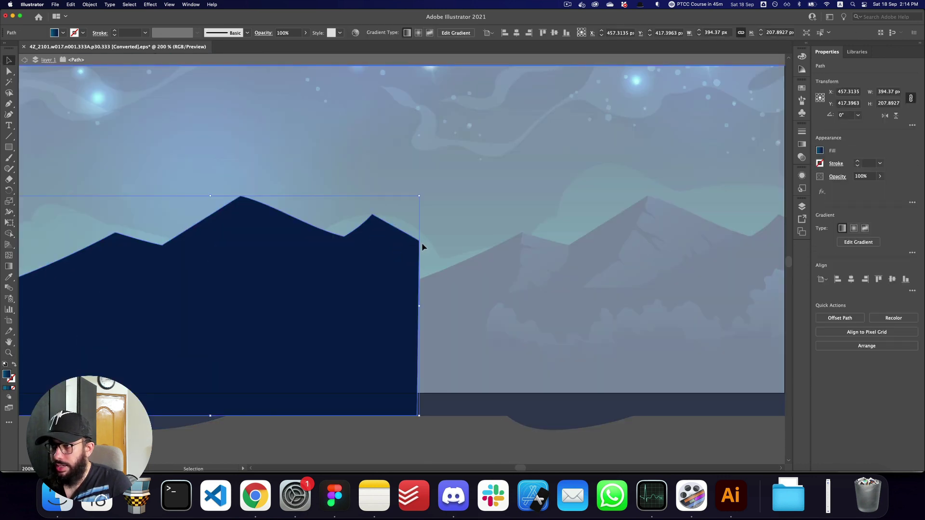
{"action": "key", "text": "a"}
{"action": "left_click_drag", "start_coordinate": [419, 244], "coordinate": [429, 278]}
{"action": "key", "text": "Escape"}
{"action": "key", "text": "z"}
{"action": "left_click", "coordinate": [485, 391], "text": "alt"}
{"action": "left_click", "coordinate": [485, 388], "text": "alt"}
{"action": "key", "text": "v"}
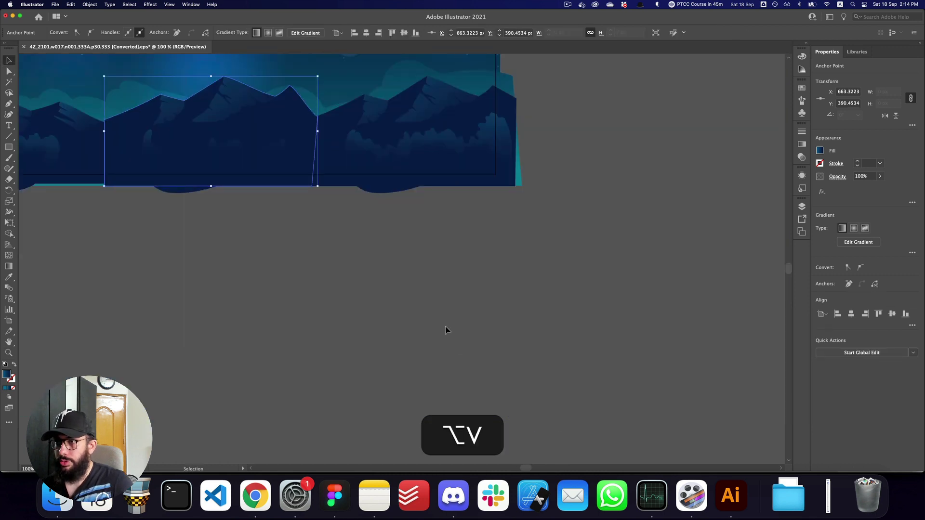
{"action": "left_click", "coordinate": [446, 327]}
Step: Unlock all the locked sky and background artwork with nothing left selected
{"action": "key", "text": "z"}
{"action": "left_click", "coordinate": [380, 298], "text": "alt"}
{"action": "left_click_drag", "start_coordinate": [362, 340], "coordinate": [514, 438]}
{"action": "key", "text": "v"}
{"action": "left_click_drag", "start_coordinate": [551, 367], "coordinate": [516, 376]}
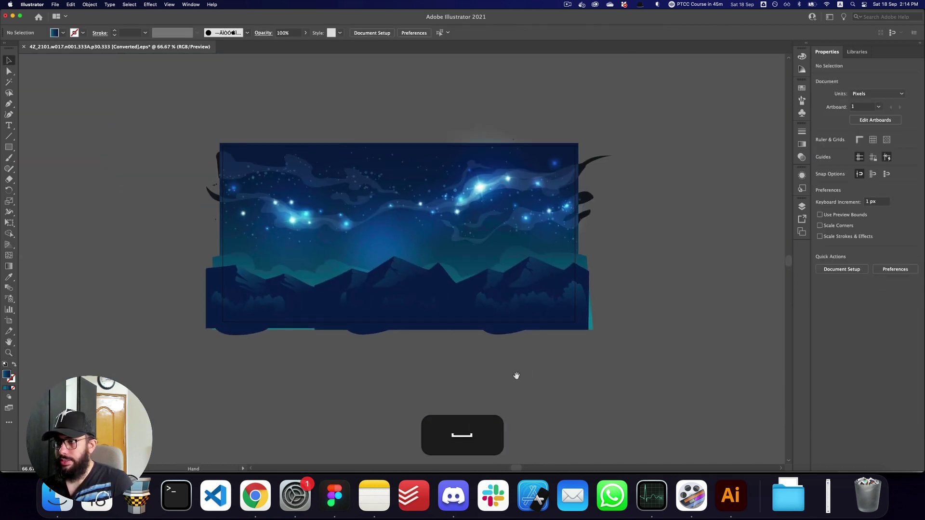
{"action": "left_click_drag", "start_coordinate": [620, 359], "coordinate": [621, 359]}
{"action": "key", "text": "alt+super+2"}
{"action": "left_click", "coordinate": [622, 359]}
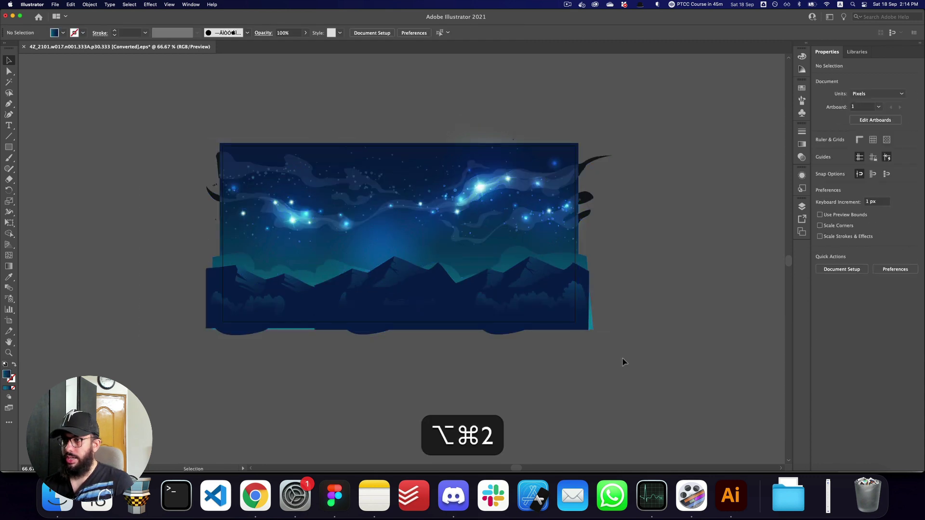
Step: Set up a Save for Web export of the artwork with the JPEG High preset and a width of 4000 px
{"action": "key", "text": "super+alt"}
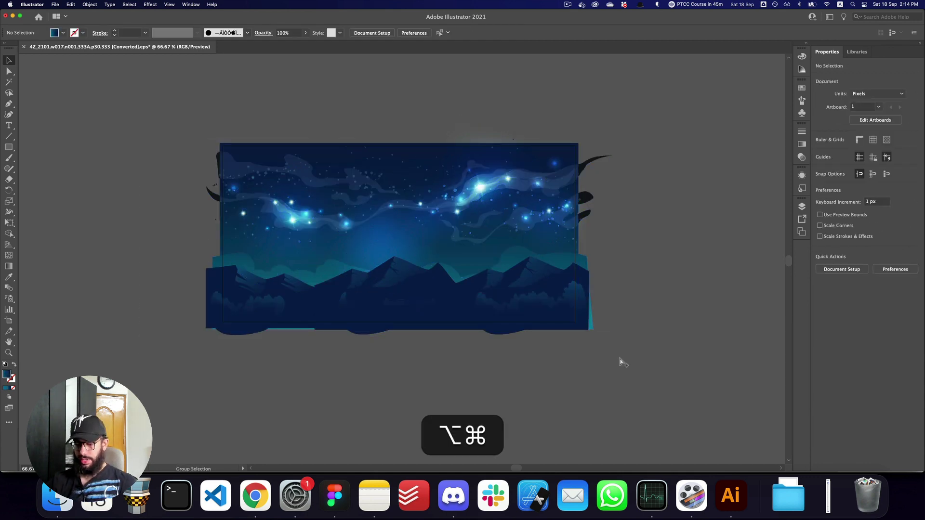
{"action": "key", "text": "super+alt+s"}
{"action": "key", "text": "alt+super+Escape"}
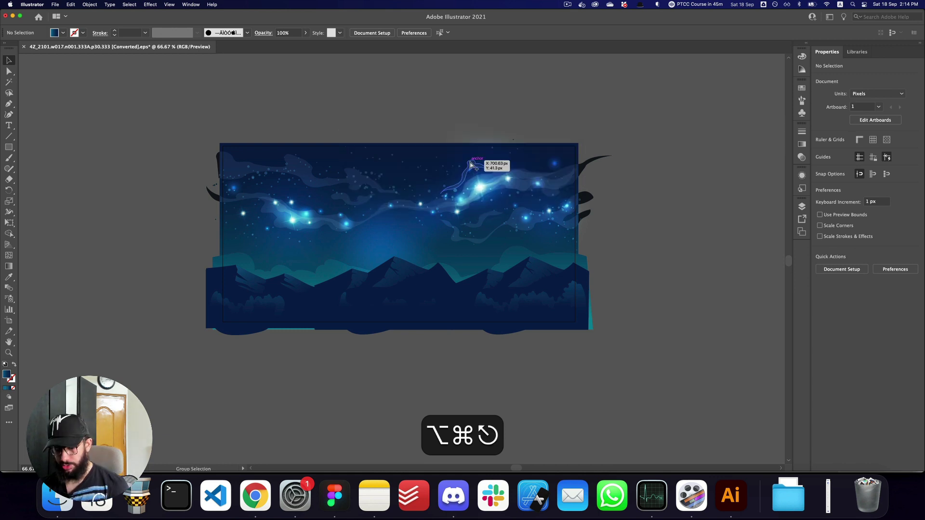
{"action": "key", "text": "super+alt+shift+s"}
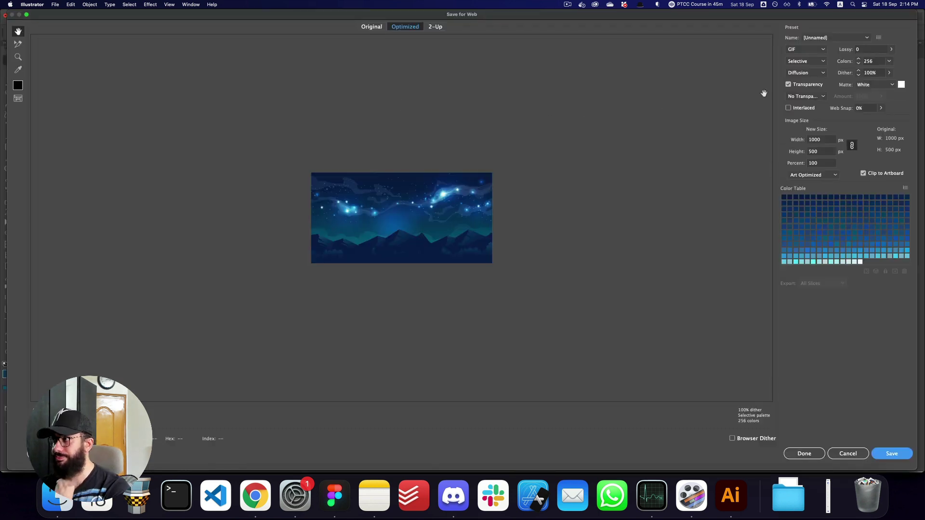
{"action": "left_click", "coordinate": [838, 38]}
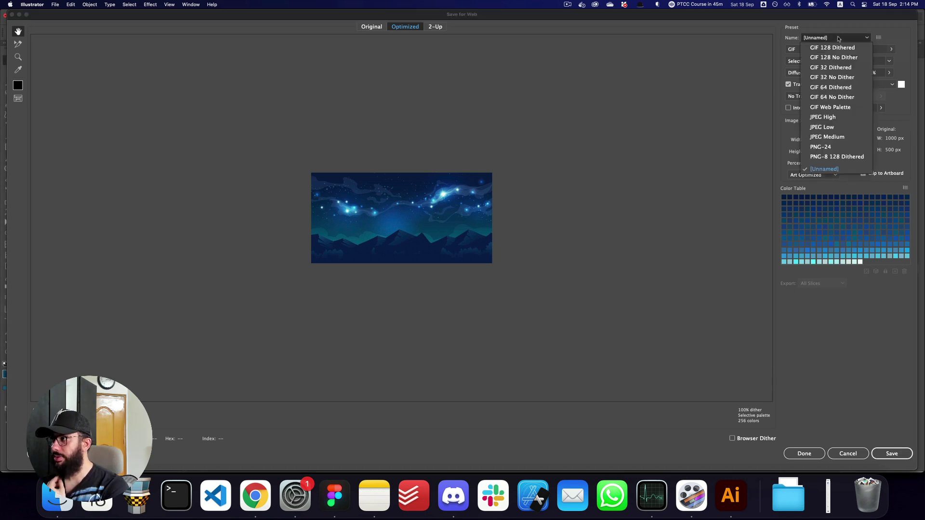
{"action": "left_click", "coordinate": [823, 117]}
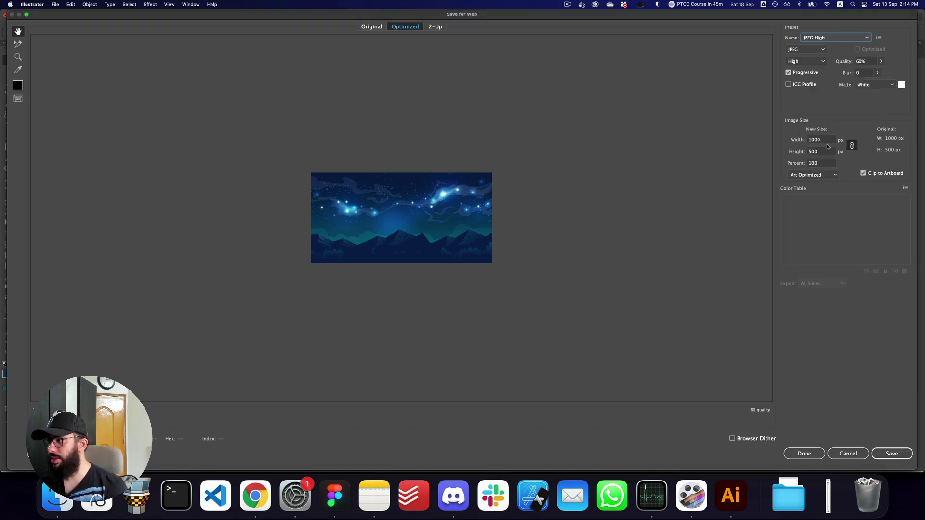
{"action": "left_click", "coordinate": [834, 140]}
{"action": "key", "text": "super+a"}
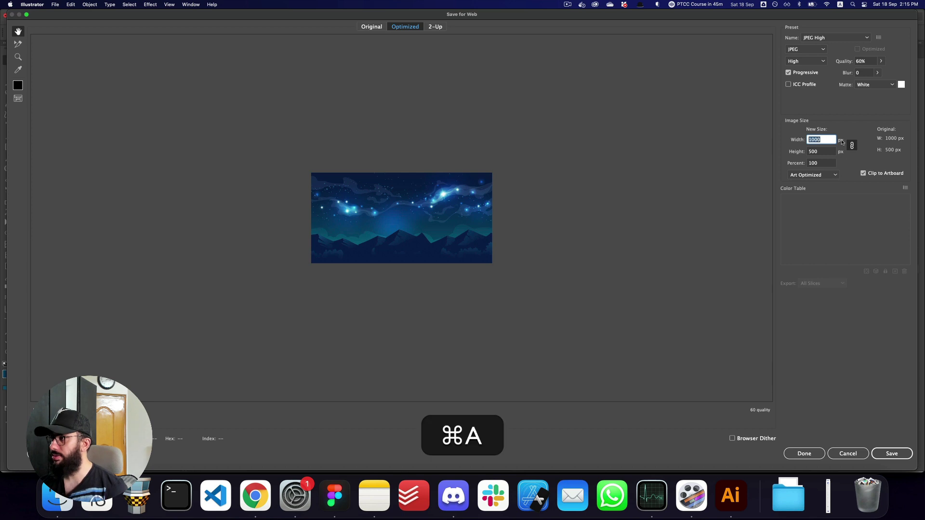
{"action": "type", "text": "400"}
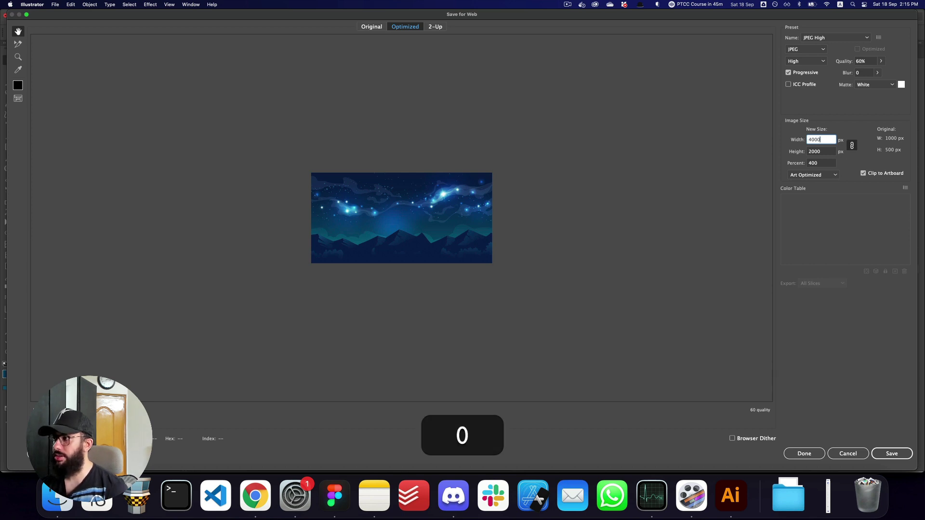
Step: Save the optimized image to the Desktop folder
{"action": "left_click", "coordinate": [901, 454]}
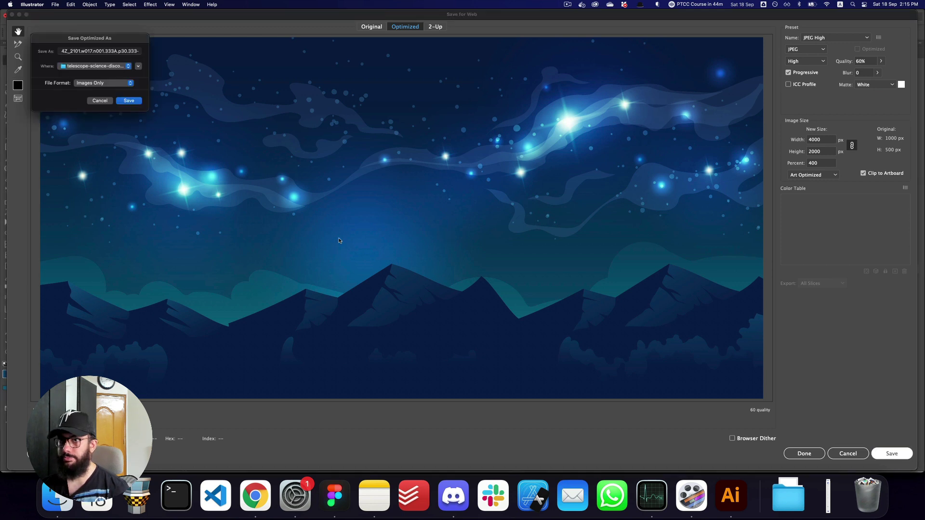
{"action": "left_click", "coordinate": [88, 67]}
{"action": "type", "text": "des"}
{"action": "key", "text": "Return"}
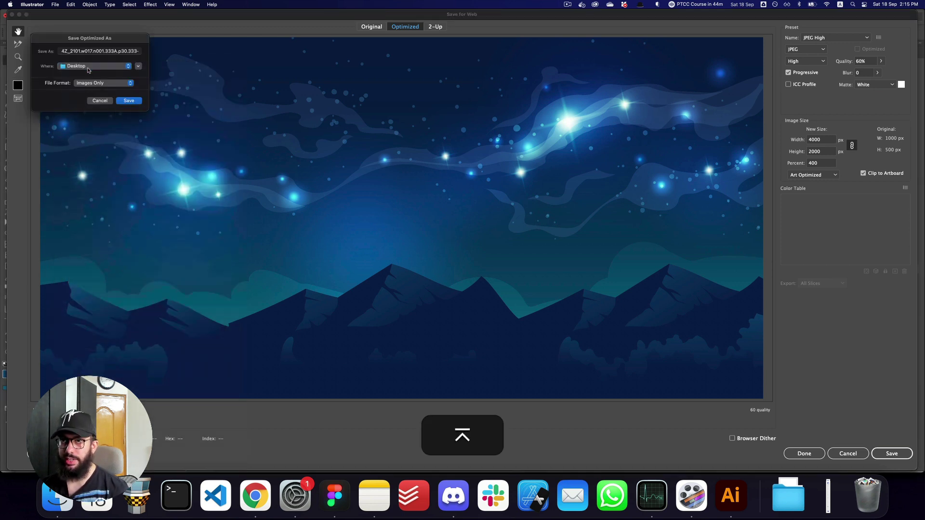
{"action": "key", "text": "Return"}
Step: Switch to Figma and place the exported night-sky image from the Desktop on the Parralax Video page
{"action": "key", "text": "super+Tab"}
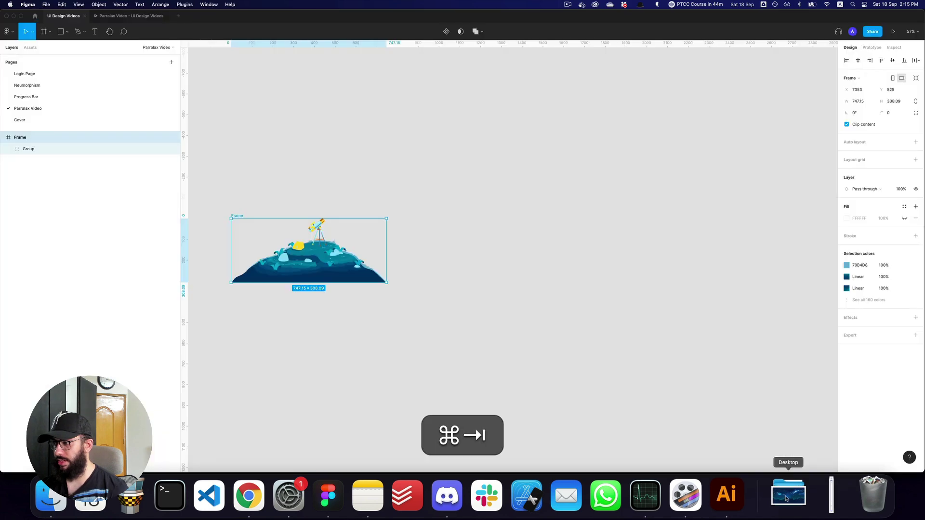
{"action": "left_click", "coordinate": [786, 499]}
{"action": "left_click_drag", "start_coordinate": [791, 435], "coordinate": [539, 347]}
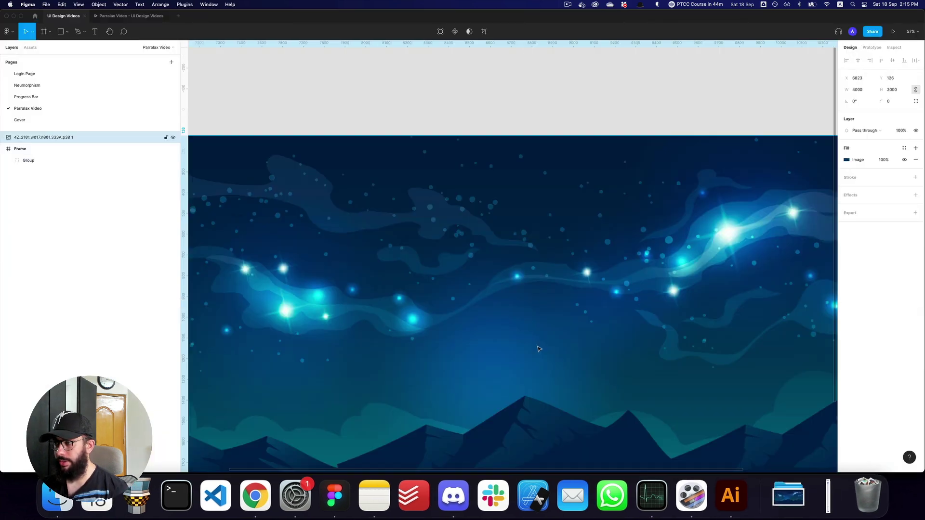
Step: Move the night-sky image to the empty canvas above the telescope hill frame
{"action": "key", "text": "z"}
{"action": "left_click", "coordinate": [542, 348], "text": "alt"}
{"action": "left_click", "coordinate": [542, 347], "text": "alt"}
{"action": "left_click_drag", "start_coordinate": [552, 380], "coordinate": [430, 254]}
{"action": "key", "text": "space"}
{"action": "left_click_drag", "start_coordinate": [497, 270], "coordinate": [419, 247]}
{"action": "left_click", "coordinate": [517, 299]}
{"action": "key", "text": "space"}
{"action": "left_click_drag", "start_coordinate": [532, 298], "coordinate": [501, 297]}
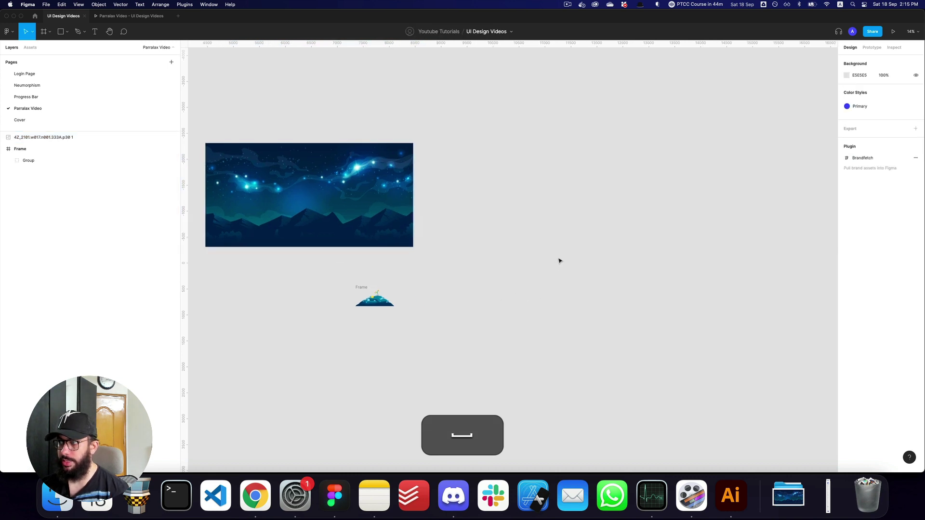
Step: Draw a new frame about 3995 × 2471 on the empty canvas beside the telescope hill frame
{"action": "key", "text": "a"}
{"action": "left_click_drag", "start_coordinate": [507, 224], "coordinate": [714, 354]}
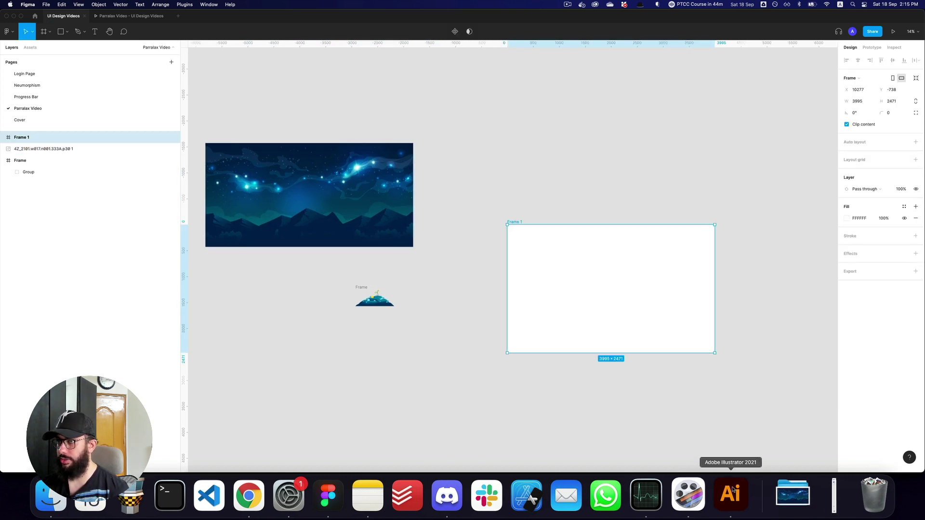
Step: Quit Illustrator without saving the changes to the EPS document and return to Figma
{"action": "left_click", "coordinate": [731, 494]}
{"action": "right_click", "coordinate": [732, 490]}
{"action": "left_click", "coordinate": [746, 456]}
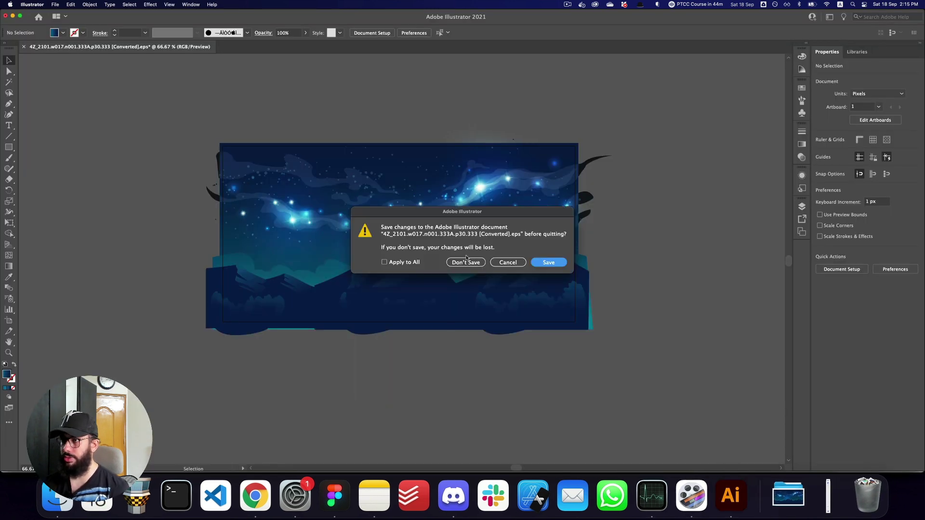
{"action": "left_click", "coordinate": [466, 262]}
{"action": "key", "text": "super+Tab"}
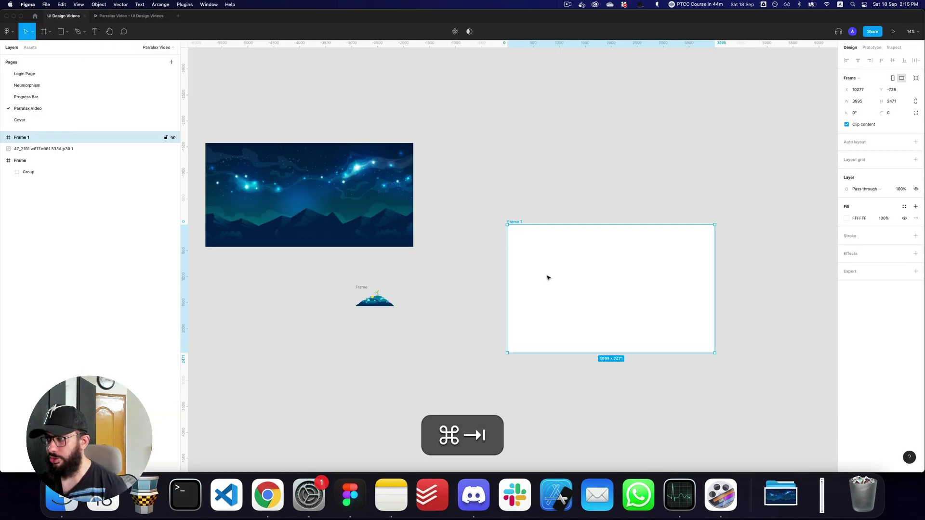
Step: Set the new frame's width to 1600 and its height to 1000
{"action": "type", "text": "1600"}
{"action": "key", "text": "Tab"}
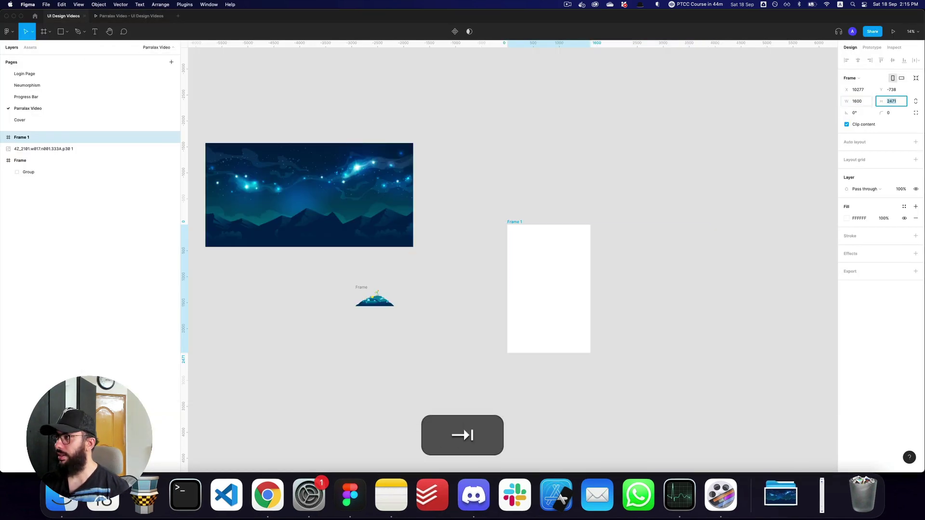
{"action": "type", "text": "100"}
{"action": "key", "text": "Return"}
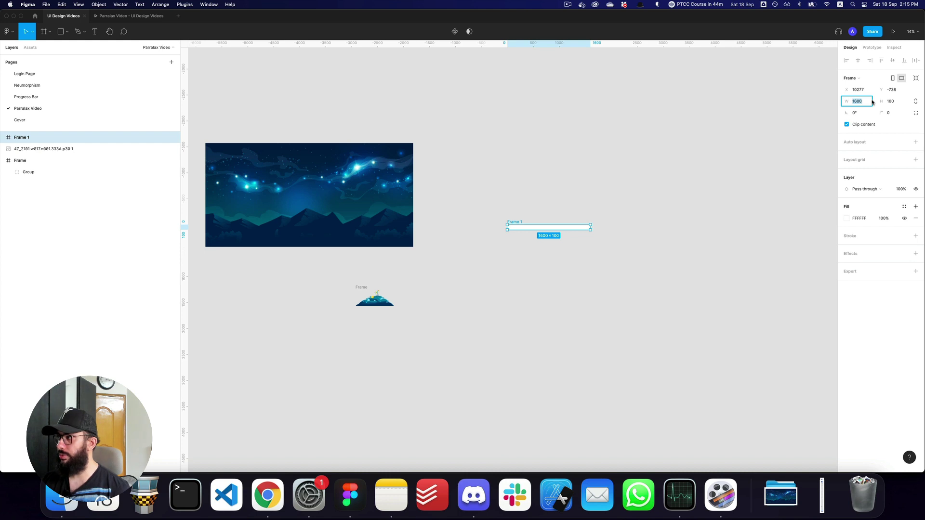
{"action": "key", "text": "Tab"}
{"action": "type", "text": "1000"}
{"action": "key", "text": "Return"}
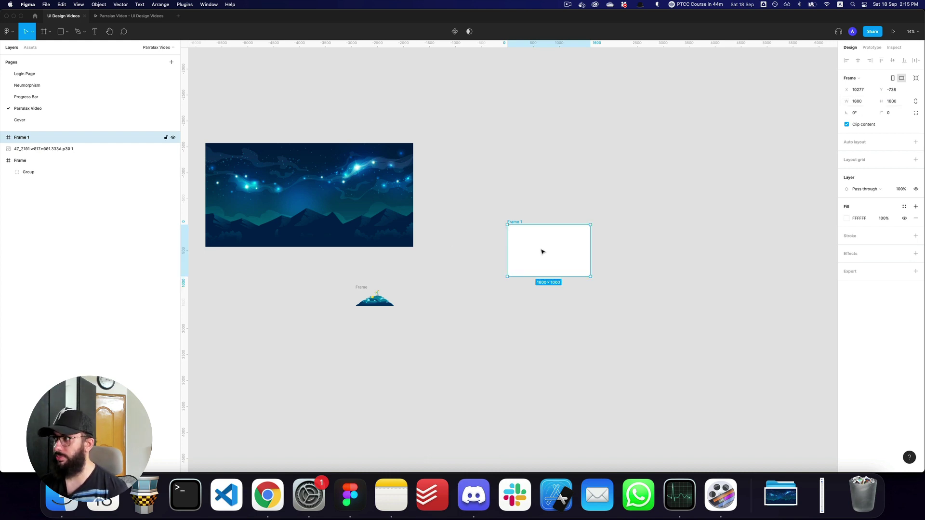
Step: Rename the 1600 × 1000 frame as Home
{"action": "key", "text": "shift+super+r"}
{"action": "type", "text": "Home"}
{"action": "key", "text": "Return"}
{"action": "key", "text": "v"}
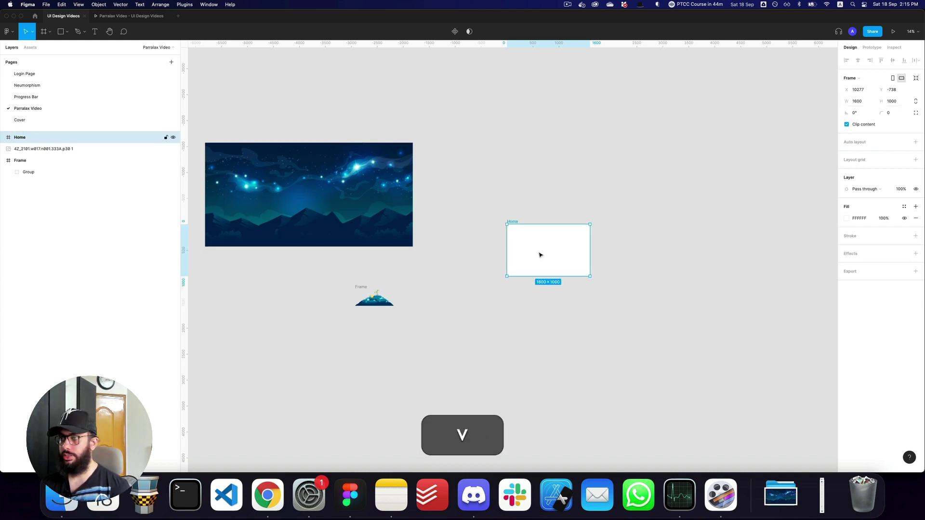
{"action": "left_click", "coordinate": [487, 268]}
{"action": "left_click", "coordinate": [520, 224]}
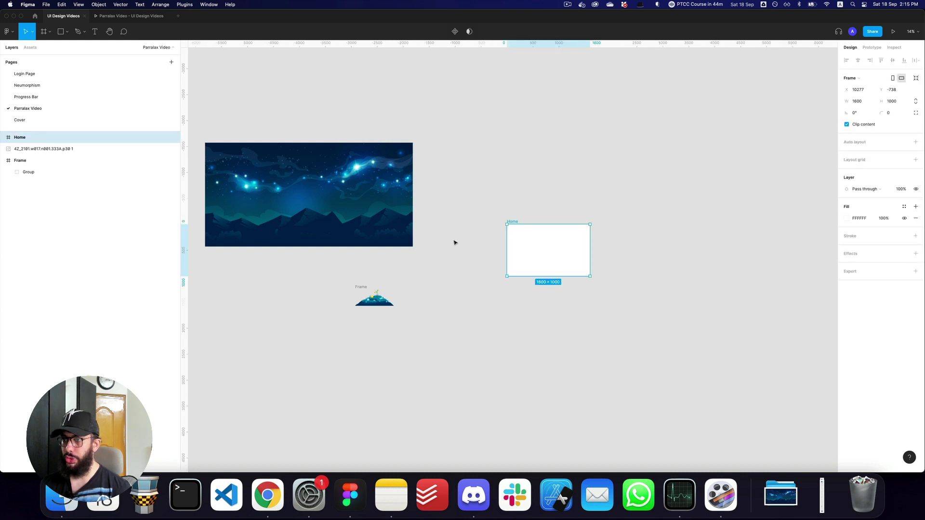
Step: Cut the night-sky image, paste it into the Home frame, and scale it down proportionally to about 3704 × 1852
{"action": "left_click", "coordinate": [366, 234]}
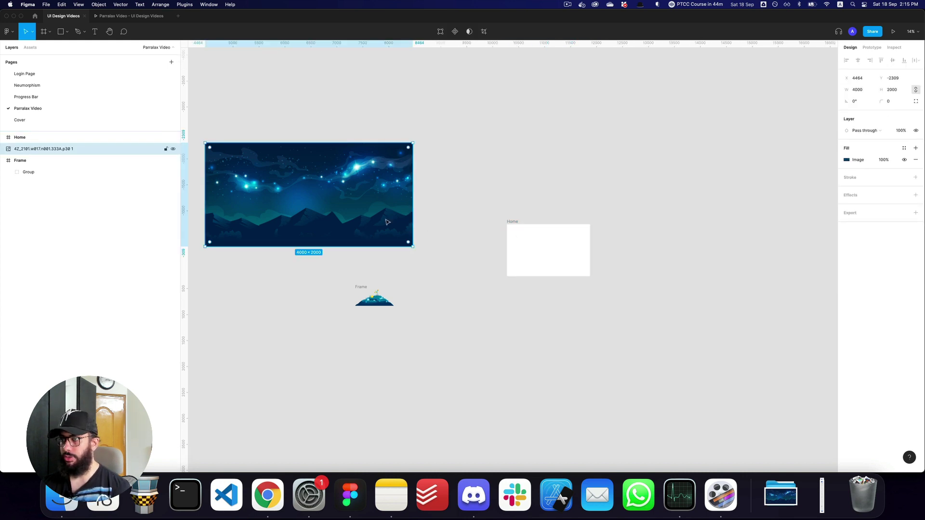
{"action": "left_click_drag", "start_coordinate": [386, 221], "coordinate": [596, 263]}
{"action": "key", "text": "super+x"}
{"action": "left_click", "coordinate": [515, 222]}
{"action": "key", "text": "cmd+v"}
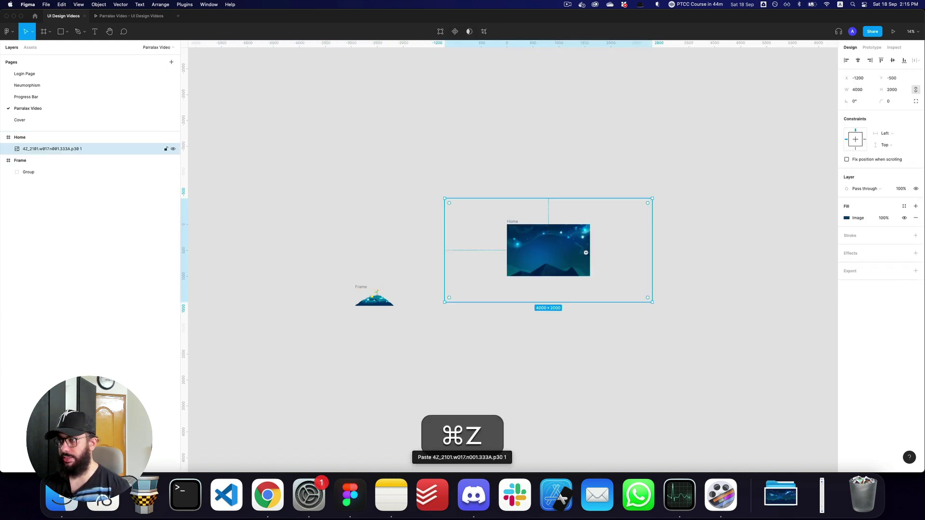
{"action": "scroll", "coordinate": [584, 253], "scroll_direction": "up", "scroll_amount": 5}
{"action": "left_click_drag", "start_coordinate": [719, 143], "coordinate": [704, 164]}
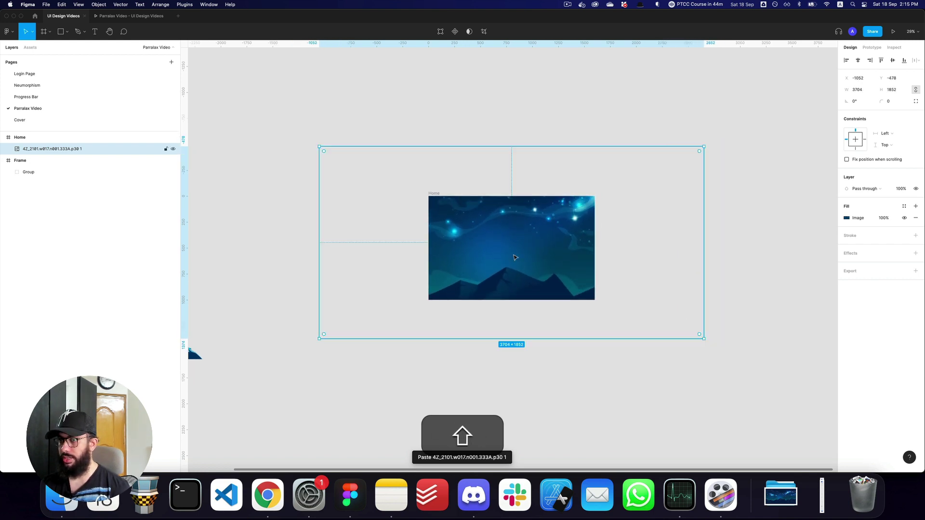
Step: Copy the telescope hill group as a PNG and paste it onto the canvas over the Home frame
{"action": "scroll", "coordinate": [508, 298], "scroll_direction": "left", "scroll_amount": 5}
{"action": "left_click", "coordinate": [331, 344]}
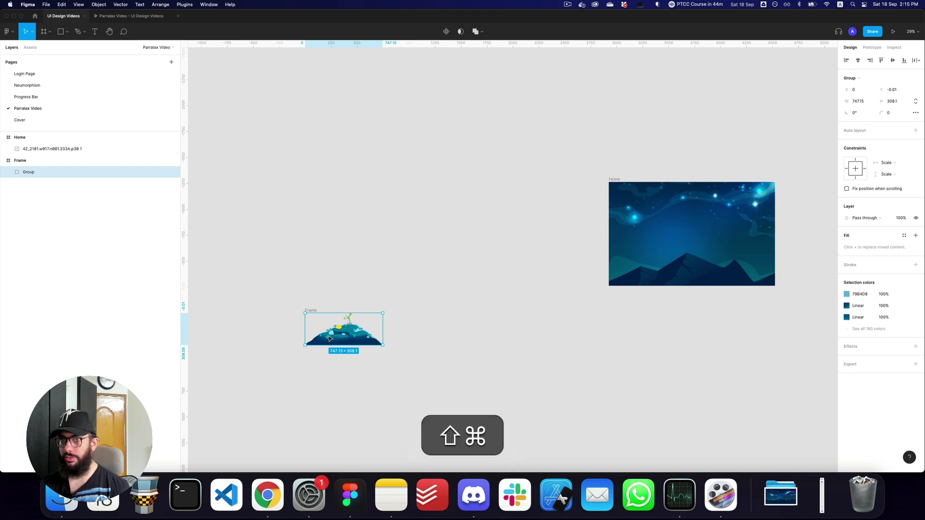
{"action": "key", "text": "cmd+shift+c"}
{"action": "left_click", "coordinate": [462, 324]}
{"action": "scroll", "coordinate": [461, 324], "scroll_direction": "right", "scroll_amount": 4}
{"action": "key", "text": "cmd+v"}
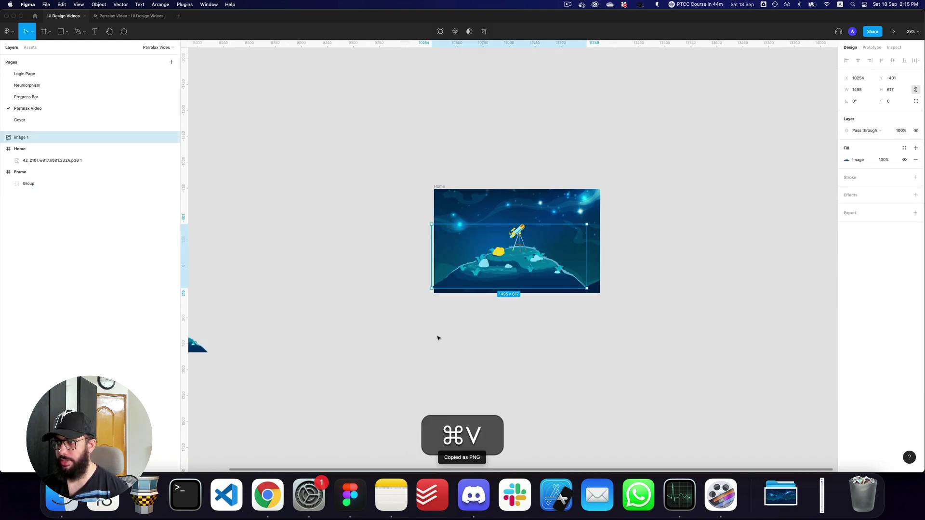
Step: Position the telescope hill image along the bottom edge of the Home frame
{"action": "mouse_move", "coordinate": [525, 250]}
{"action": "left_mouse_down"}
{"action": "mouse_move", "coordinate": [533, 257]}
{"action": "mouse_move", "coordinate": [523, 271]}
{"action": "mouse_move", "coordinate": [518, 262]}
{"action": "left_mouse_up"}
{"action": "key", "text": "z"}
{"action": "left_click", "coordinate": [530, 254]}
{"action": "key", "text": "space"}
{"action": "left_click", "coordinate": [708, 265]}
{"action": "key", "text": "z"}
{"action": "double_click", "coordinate": [526, 254]}
{"action": "left_click", "coordinate": [526, 255], "text": "alt"}
{"action": "left_click", "coordinate": [525, 255], "text": "alt"}
{"action": "left_click", "coordinate": [526, 255], "text": "alt"}
{"action": "scroll", "coordinate": [518, 263], "scroll_direction": "up", "scroll_amount": 1}
{"action": "left_click", "coordinate": [514, 222]}
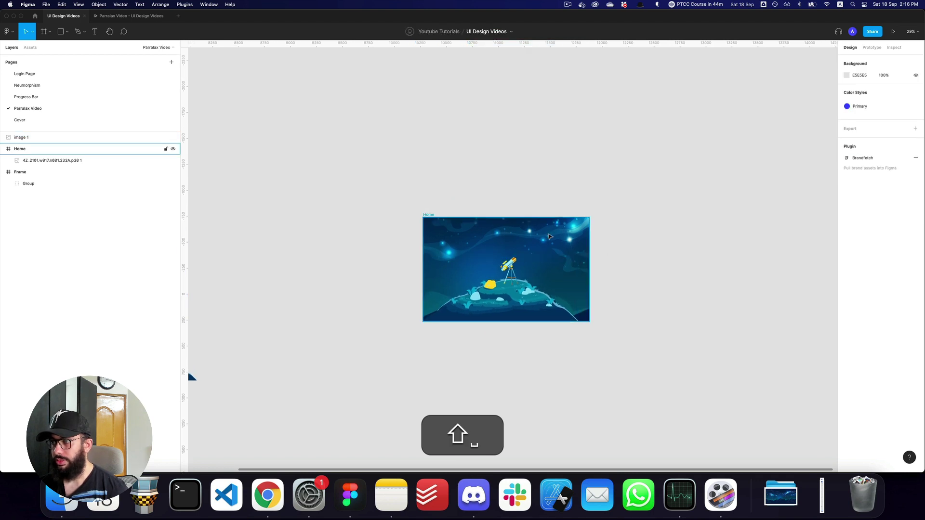
Step: Add the white text "Nightsky" in the upper-left area of the Home frame
{"action": "key", "text": "z"}
{"action": "left_click", "coordinate": [515, 219]}
{"action": "key", "text": "t"}
{"action": "left_click", "coordinate": [363, 234]}
{"action": "scroll", "coordinate": [363, 235], "scroll_direction": "up", "scroll_amount": 3}
{"action": "type", "text": "N"}
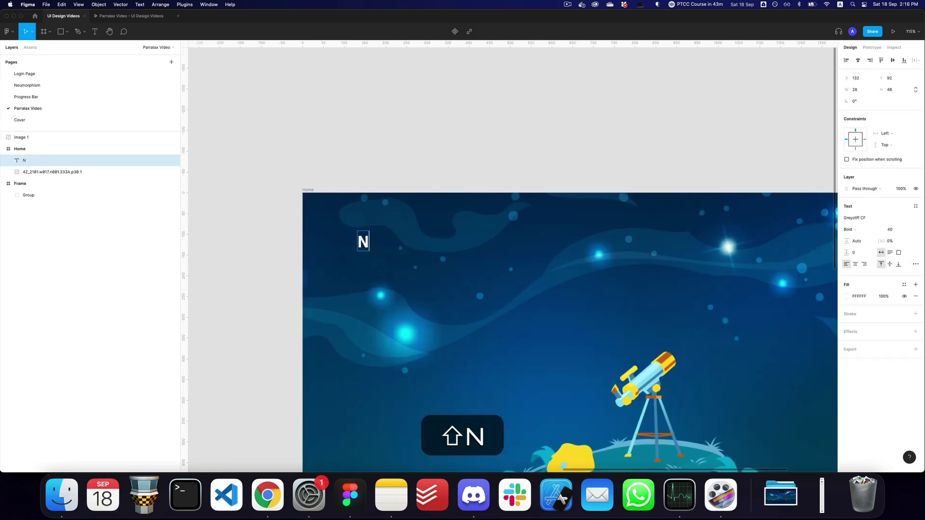
{"action": "type", "text": "ightfly"}
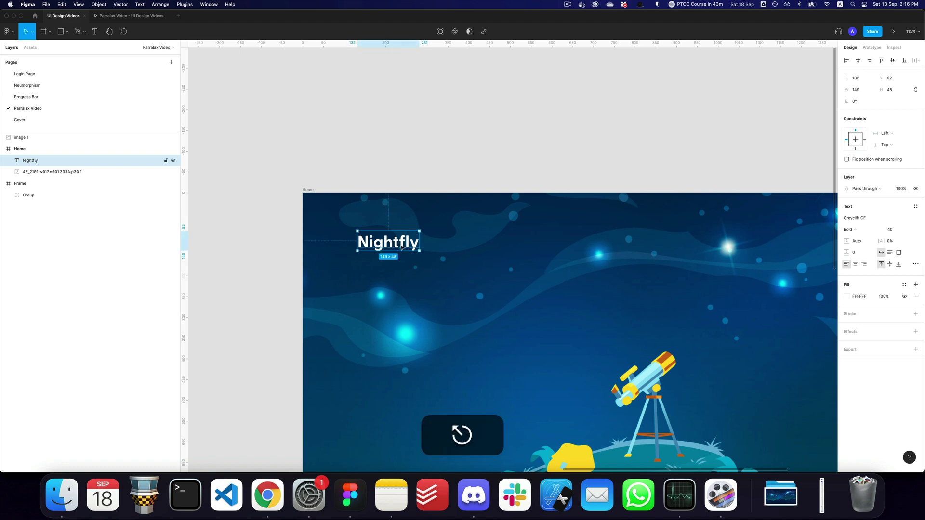
{"action": "key", "text": "BackSpace"}
{"action": "key", "text": "BackSpace"}
{"action": "key", "text": "BackSpace"}
{"action": "type", "text": "sky"}
Step: Set the Nightsky text's font size to 24
{"action": "left_click", "coordinate": [376, 218], "text": "alt"}
{"action": "key", "text": "shift+super+z"}
{"action": "left_click", "coordinate": [891, 230]}
{"action": "type", "text": "24"}
{"action": "key", "text": "Return"}
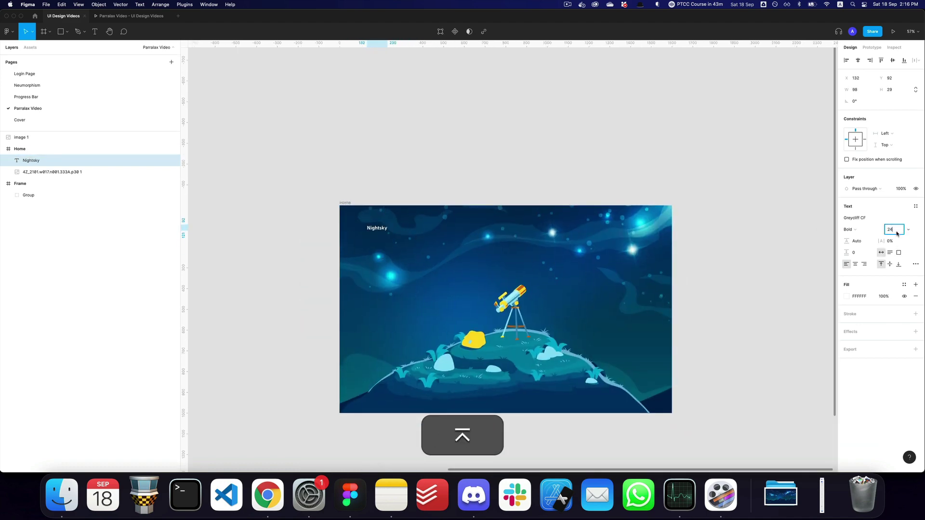
Step: Preview the Home frame as a prototype, checking which artwork appears, and return to the design file
{"action": "left_click", "coordinate": [404, 225]}
{"action": "key", "text": "v"}
{"action": "key", "text": "alt+super+Return"}
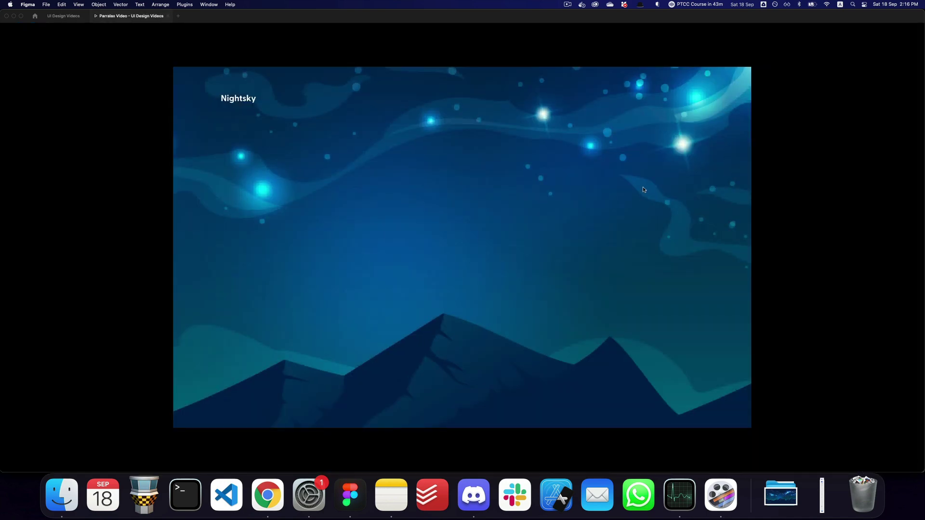
{"action": "key", "text": "super+2"}
Step: Move the telescope hill image into the Home frame beneath the Nightsky text layer and check the prototype
{"action": "left_click", "coordinate": [496, 304], "text": "alt"}
{"action": "left_click", "coordinate": [497, 304], "text": "alt"}
{"action": "left_click_drag", "start_coordinate": [36, 138], "coordinate": [41, 155]}
{"action": "key", "text": "super+["}
{"action": "key", "text": "super+3"}
{"action": "key", "text": "super+2"}
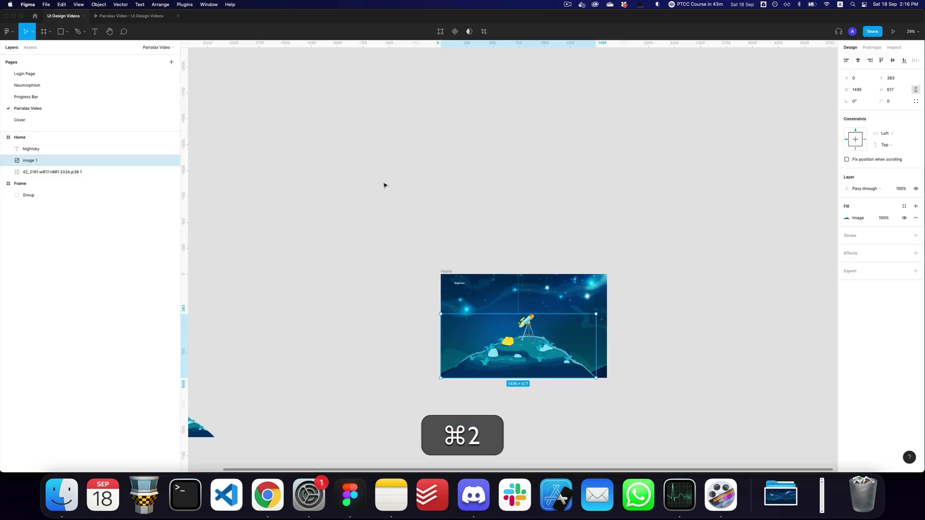
{"action": "key", "text": "super+3"}
{"action": "key", "text": "super+2"}
Step: Set the Nightsky text's font size to 28 and move it up to Y 60
{"action": "scroll", "coordinate": [461, 215], "scroll_direction": "right", "scroll_amount": 2}
{"action": "key", "text": "z"}
{"action": "left_click", "coordinate": [408, 262]}
{"action": "left_click", "coordinate": [368, 251]}
{"action": "key", "text": "z"}
{"action": "left_click", "coordinate": [365, 261]}
{"action": "key", "text": "v"}
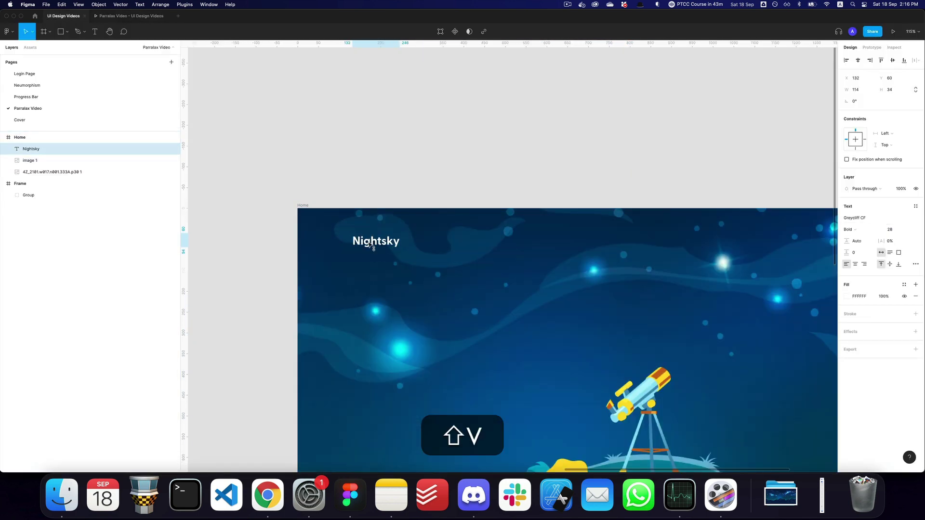
Step: Duplicate the Nightsky text twice toward the right side of the Home frame and wrap the copies in an auto layout
{"action": "left_click_drag", "start_coordinate": [368, 244], "coordinate": [680, 244]}
{"action": "left_click_drag", "start_coordinate": [679, 244], "coordinate": [481, 240]}
{"action": "key", "text": "shift+a"}
Step: Set both text copies in the auto layout to font size 20 and the Demi Bold weight
{"action": "left_click", "coordinate": [429, 239], "text": "super"}
{"action": "left_click", "coordinate": [471, 240], "text": "shift"}
{"action": "left_click", "coordinate": [891, 256]}
{"action": "type", "text": "20"}
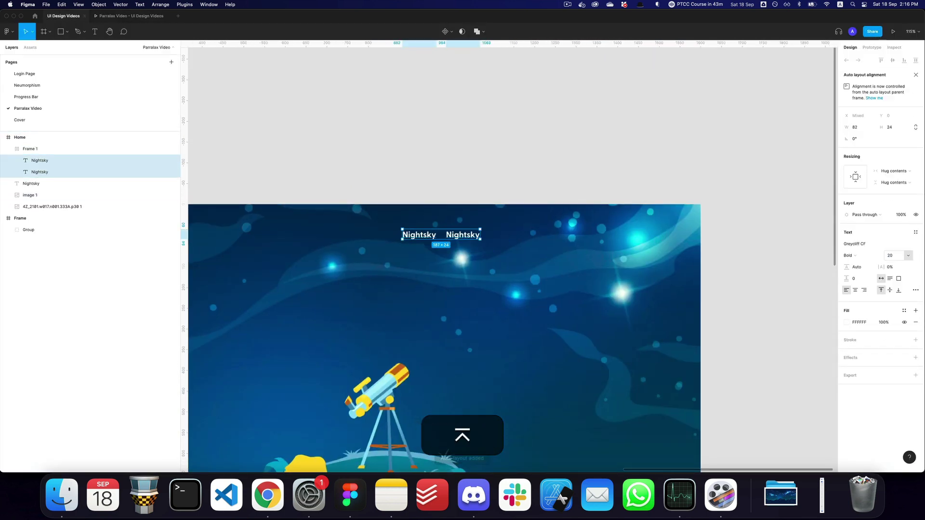
{"action": "left_click", "coordinate": [856, 256]}
{"action": "left_click", "coordinate": [863, 246]}
Step: Change the first navigation text to "Home", duplicate it, and change the copy to "Experiences"
{"action": "double_click", "coordinate": [424, 236]}
{"action": "type", "text": "Home"}
{"action": "key", "text": "super+d"}
{"action": "double_click", "coordinate": [446, 235]}
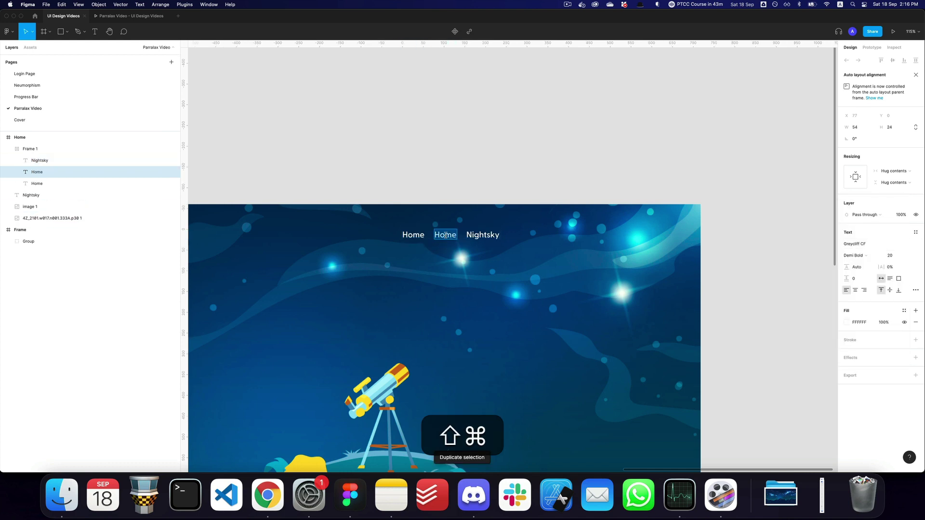
{"action": "type", "text": "Experiences"}
{"action": "key", "text": "Escape"}
Step: Change the remaining navigation text to "Pricing" and duplicate it
{"action": "left_click", "coordinate": [504, 235]}
{"action": "key", "text": "Escape"}
{"action": "key", "text": "super+d"}
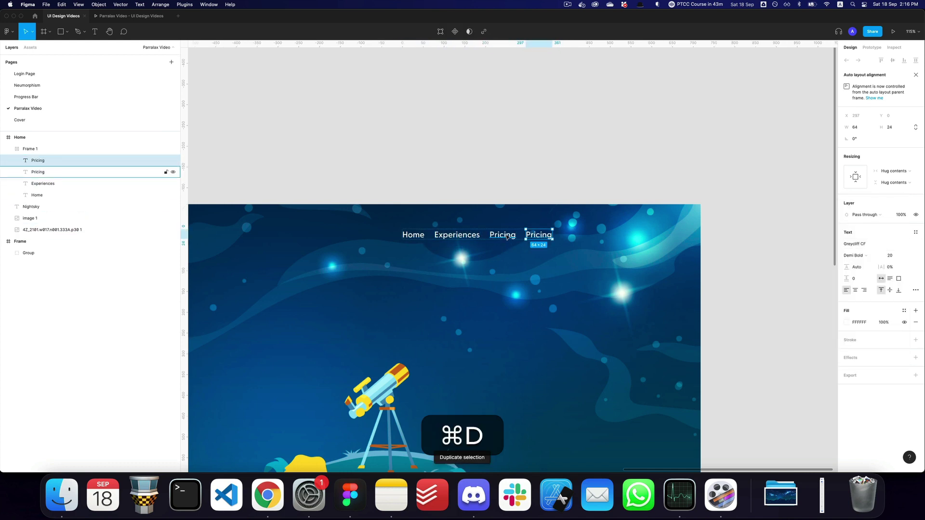
Step: Change the third navigation text to "About us"
{"action": "double_click", "coordinate": [504, 235]}
{"action": "type", "text": "About us"}
{"action": "key", "text": "Escape"}
Step: Duplicate the last Pricing link and wrap the copy in its own auto layout with 24 horizontal and 12 vertical padding
{"action": "left_click", "coordinate": [544, 237]}
{"action": "key", "text": "super+d"}
{"action": "key", "text": "shift+a"}
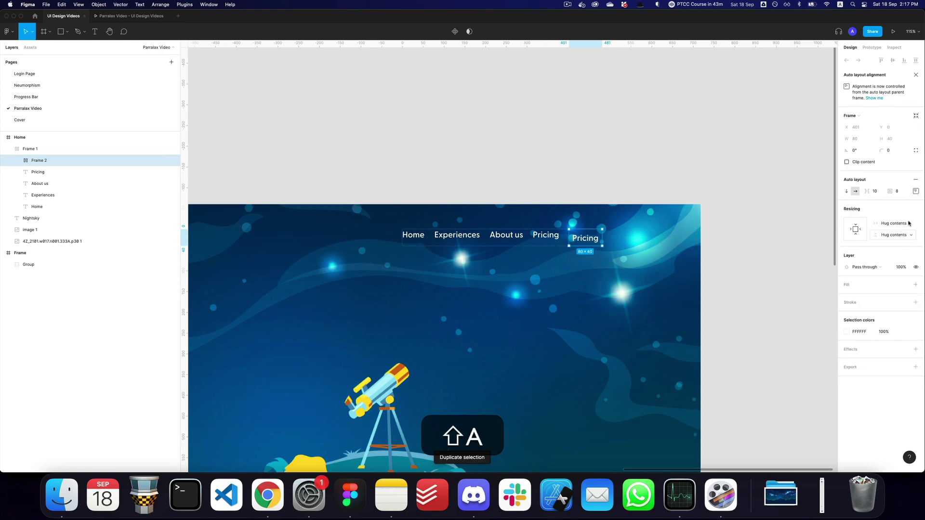
{"action": "key", "text": "Tab"}
Step: Add a white stroke to the new button frame and set its corner radius to 55
{"action": "left_click", "coordinate": [904, 303]}
{"action": "type", "text": "white"}
{"action": "key", "text": "Return"}
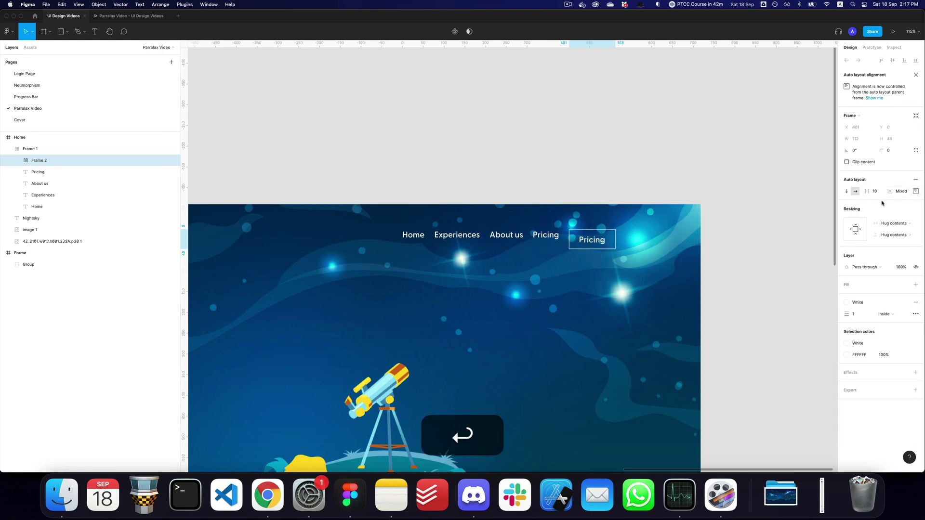
{"action": "left_click", "coordinate": [889, 151]}
{"action": "type", "text": "55"}
{"action": "key", "text": "Tab"}
Step: Change the text inside the outlined button to "Book a session"
{"action": "key", "text": "Return"}
{"action": "key", "text": "Return"}
{"action": "type", "text": "Downl"}
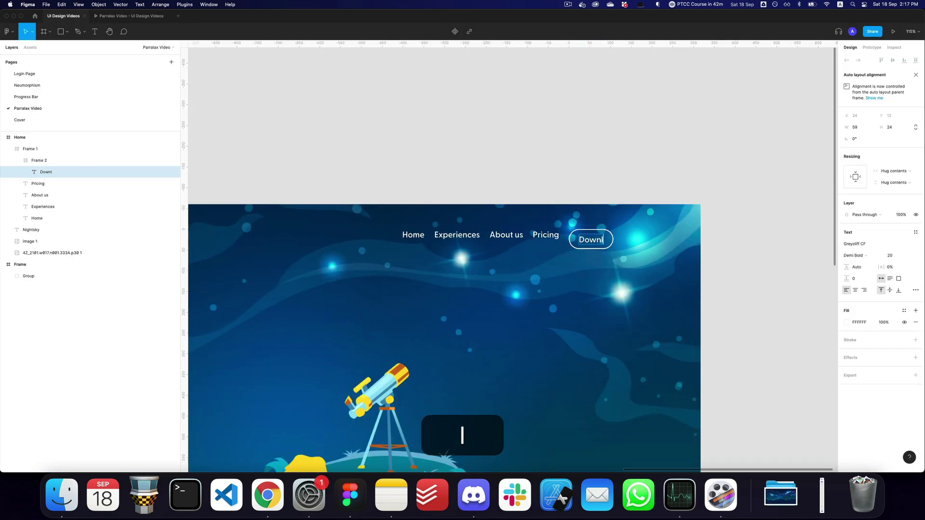
{"action": "type", "text": "on"}
{"action": "key", "text": "Escape"}
{"action": "key", "text": "Escape"}
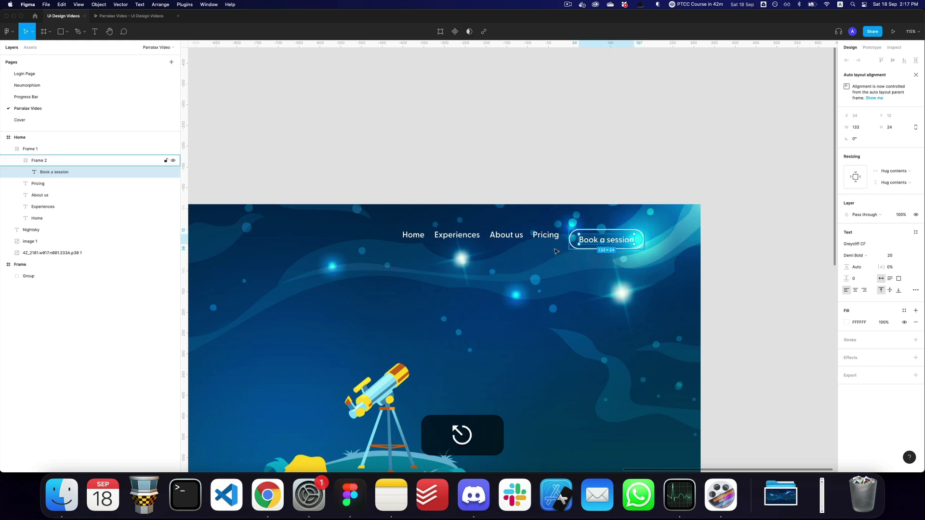
Step: Wrap the Nightsky logo and the navigation links in a vertically centred auto layout with automatic spacing
{"action": "key", "text": "Escape"}
{"action": "left_click", "coordinate": [425, 236], "text": "shift"}
{"action": "key", "text": "shift+a"}
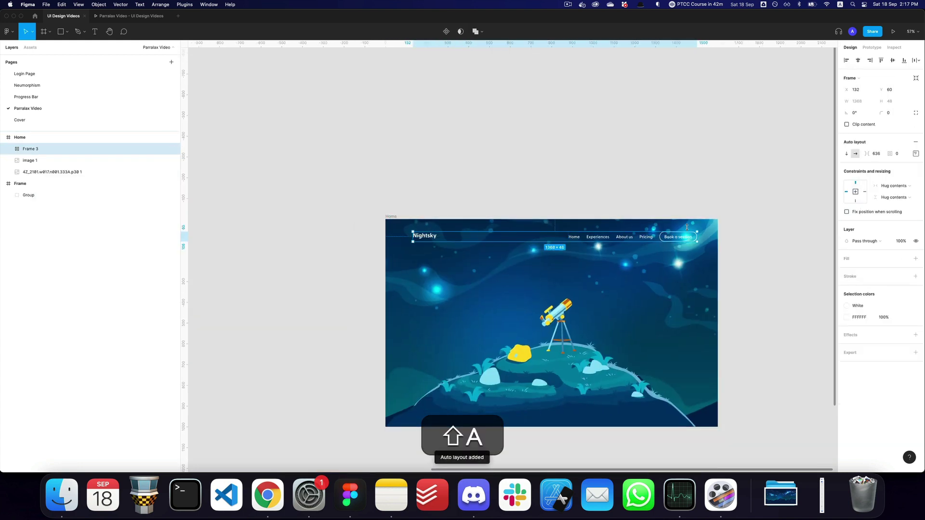
{"action": "left_click", "coordinate": [916, 153]}
{"action": "left_click", "coordinate": [883, 187]}
{"action": "left_click", "coordinate": [876, 154]}
{"action": "type", "text": "auto"}
{"action": "key", "text": "Return"}
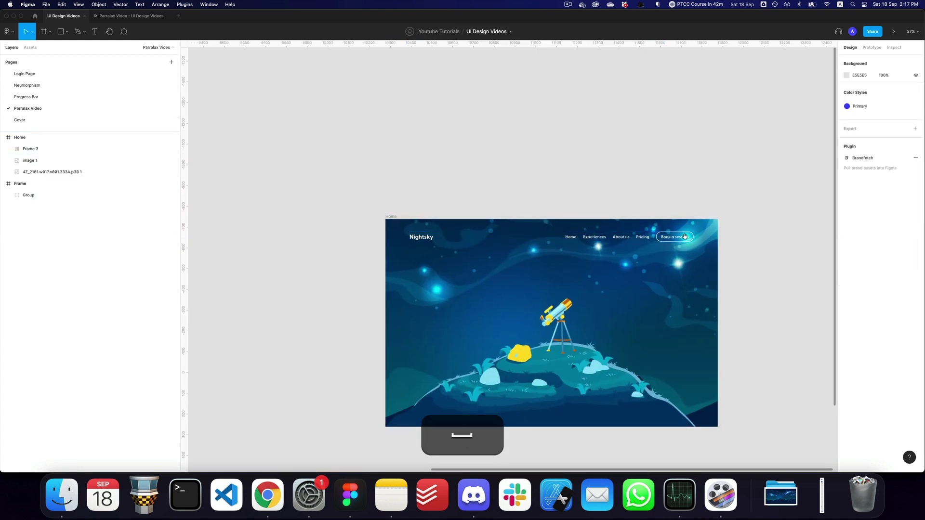
Step: Convert the combined logo and navigation frame into a component and rename it "Header"
{"action": "key", "text": "super+alt+k"}
{"action": "key", "text": "super+r"}
{"action": "type", "text": "Header"}
{"action": "key", "text": "Return"}
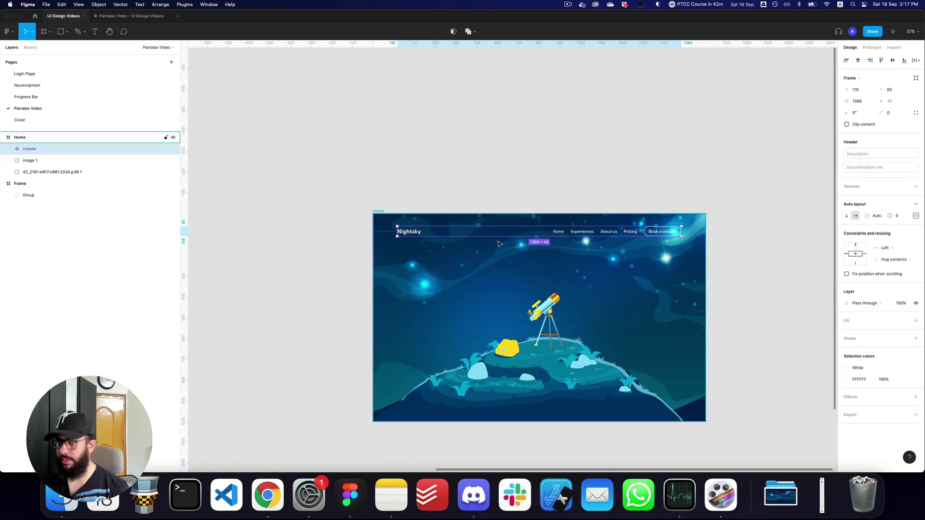
{"action": "left_click", "coordinate": [514, 261], "text": "super"}
{"action": "key", "text": "z"}
{"action": "left_click", "coordinate": [594, 279], "text": "alt"}
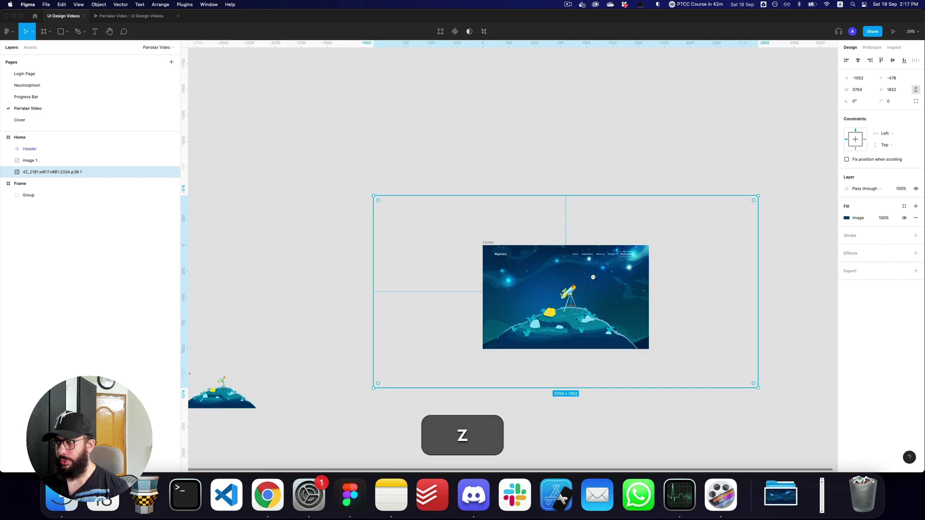
{"action": "left_click", "coordinate": [688, 264]}
{"action": "left_click", "coordinate": [499, 254]}
{"action": "left_click", "coordinate": [488, 243]}
{"action": "key", "text": "super+d"}
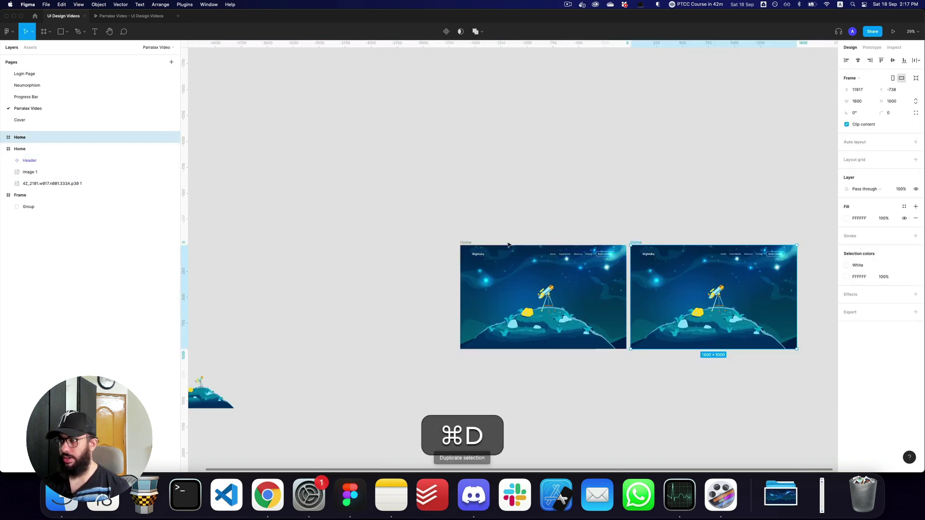
{"action": "scroll", "coordinate": [716, 278], "scroll_direction": "up", "scroll_amount": 5}
{"action": "key", "text": "super+x"}
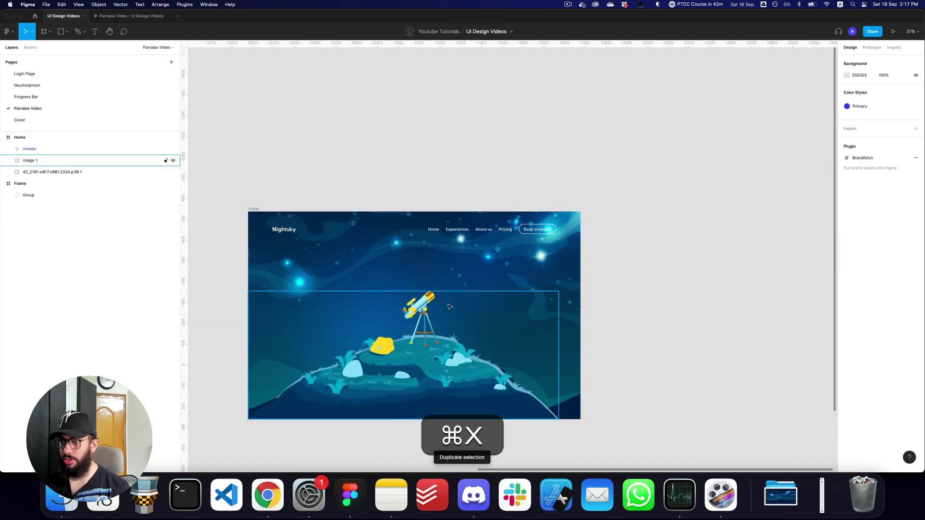
Step: Add the text "Explore the Nightsky" above the telescope at font size 48
{"action": "key", "text": "t"}
{"action": "left_click", "coordinate": [421, 270]}
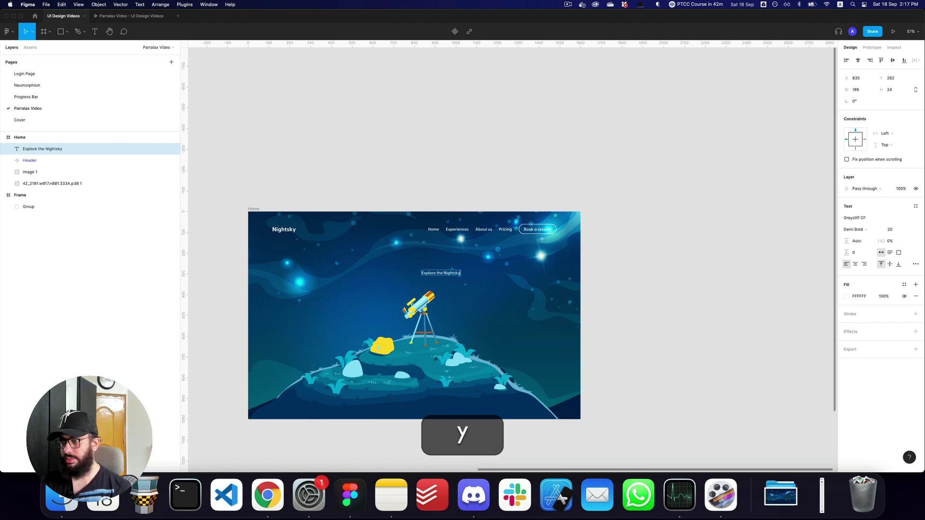
{"action": "key", "text": "Escape"}
{"action": "type", "text": "48"}
{"action": "key", "text": "Return"}
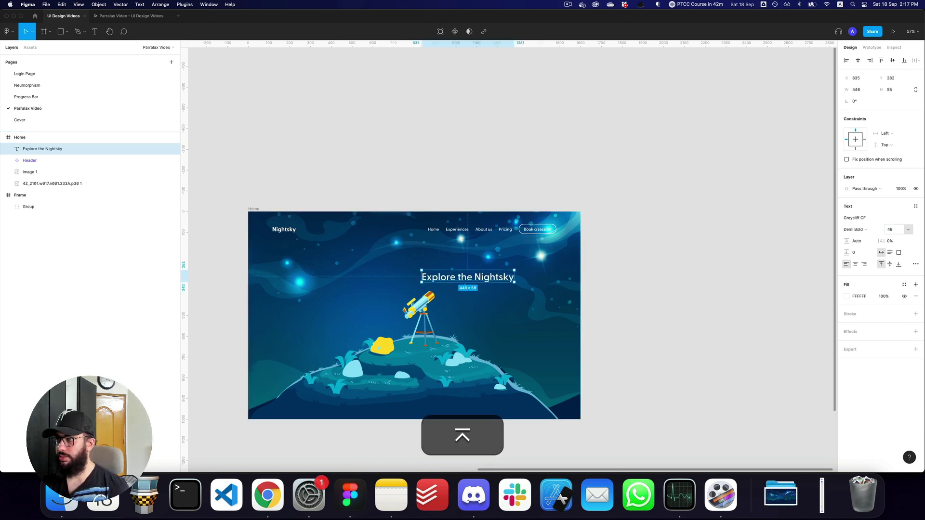
Step: Set the heading's weight to Bold and centre it horizontally in the Home frame
{"action": "left_click", "coordinate": [858, 229]}
{"action": "left_click", "coordinate": [860, 247]}
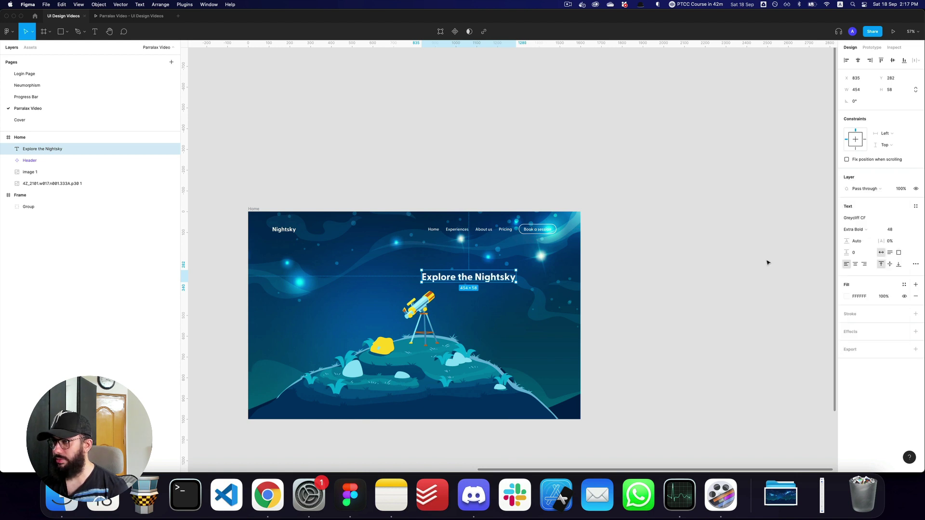
{"action": "key", "text": "alt+h"}
{"action": "key", "text": "alt+shift+h"}
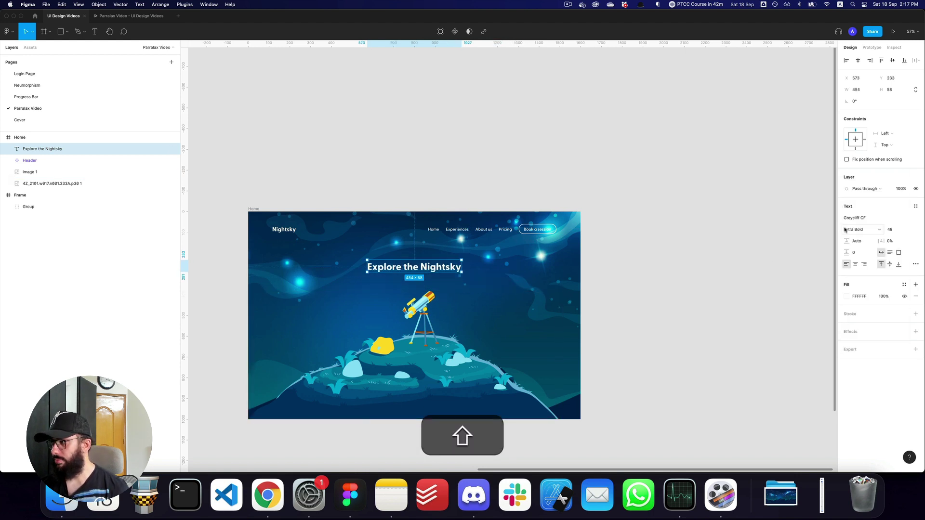
{"action": "left_click", "coordinate": [844, 230]}
{"action": "left_click", "coordinate": [860, 221]}
{"action": "key", "text": "super+equal"}
{"action": "key", "text": "alt+shift+h"}
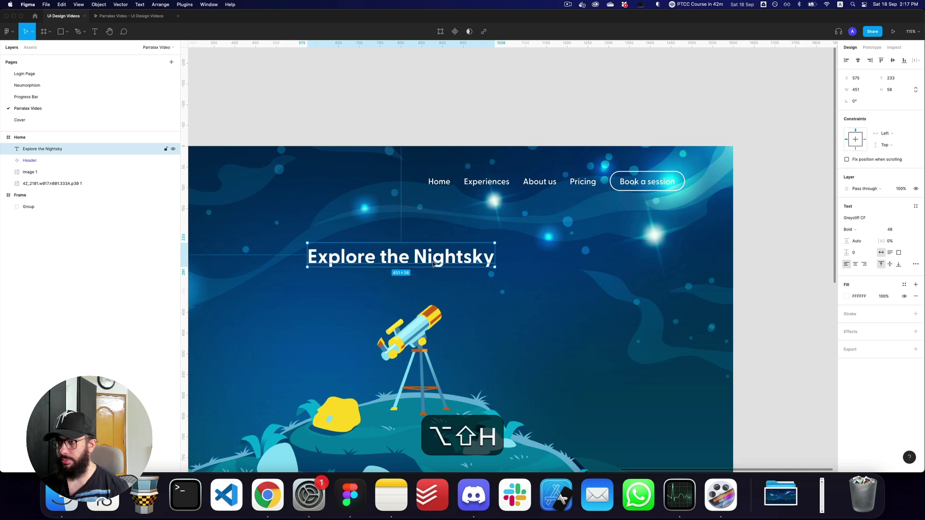
Step: Duplicate the heading just below itself and set the copy's font size to 20
{"action": "left_click_drag", "start_coordinate": [434, 265], "coordinate": [432, 288]}
{"action": "double_click", "coordinate": [431, 287]}
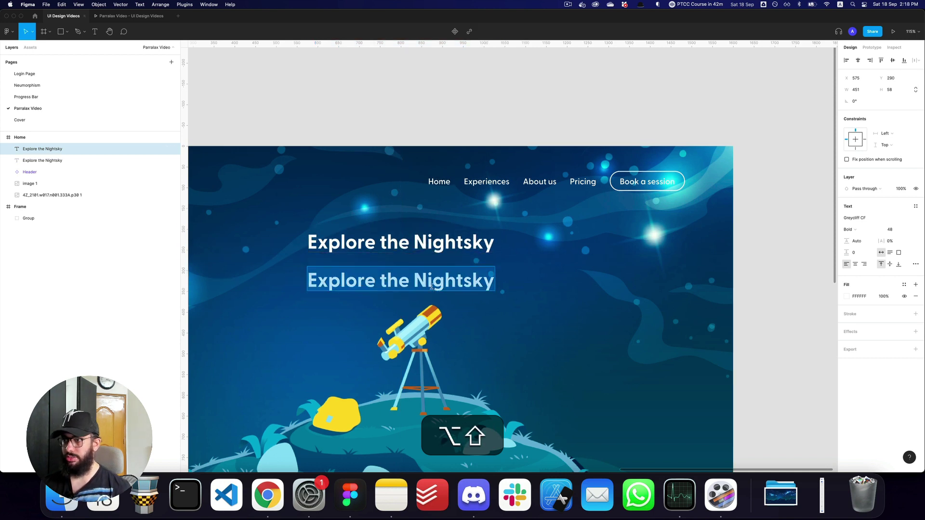
{"action": "left_click", "coordinate": [890, 230]}
{"action": "type", "text": "20"}
{"action": "key", "text": "Return"}
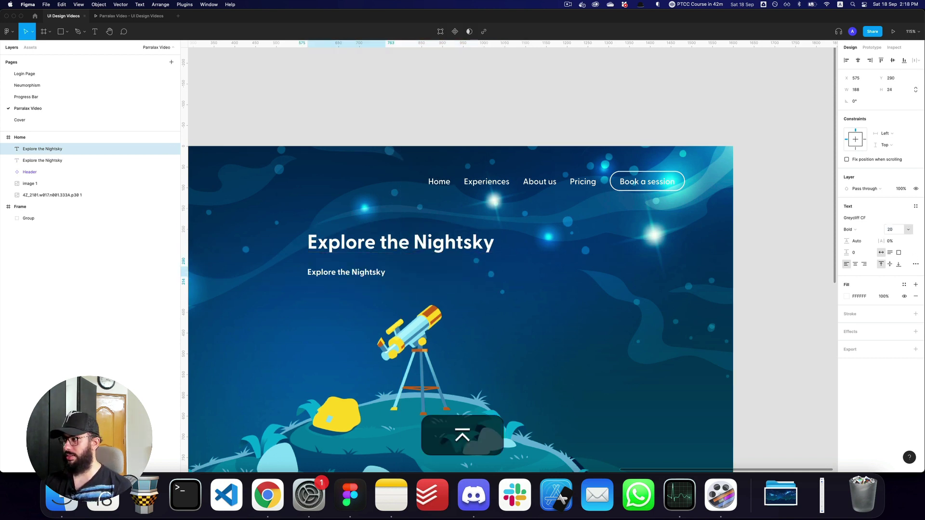
Step: Replace the smaller text with 3 generated Lorem ipsum sentences, centred horizontally in the frame and set in the Medium weight
{"action": "key", "text": "super+p"}
{"action": "key", "text": "Return"}
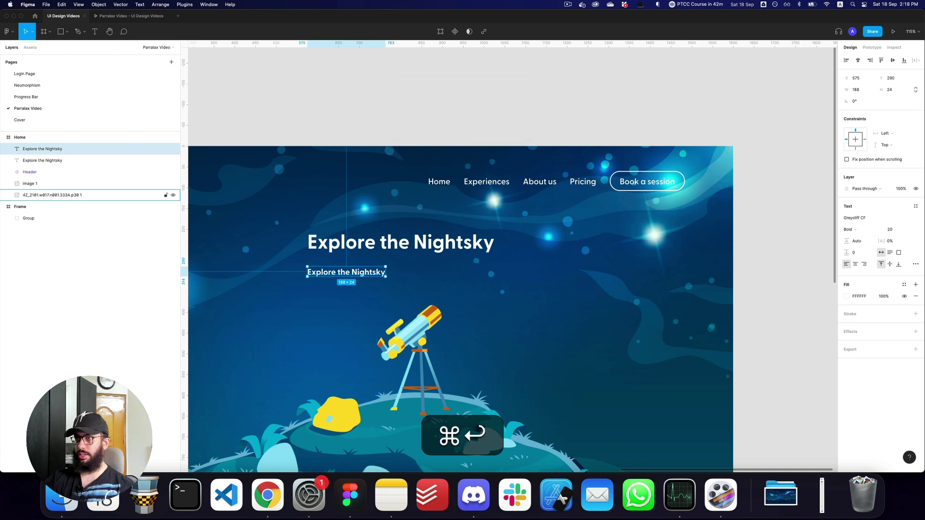
{"action": "left_click", "coordinate": [740, 182]}
{"action": "key", "text": "super+a"}
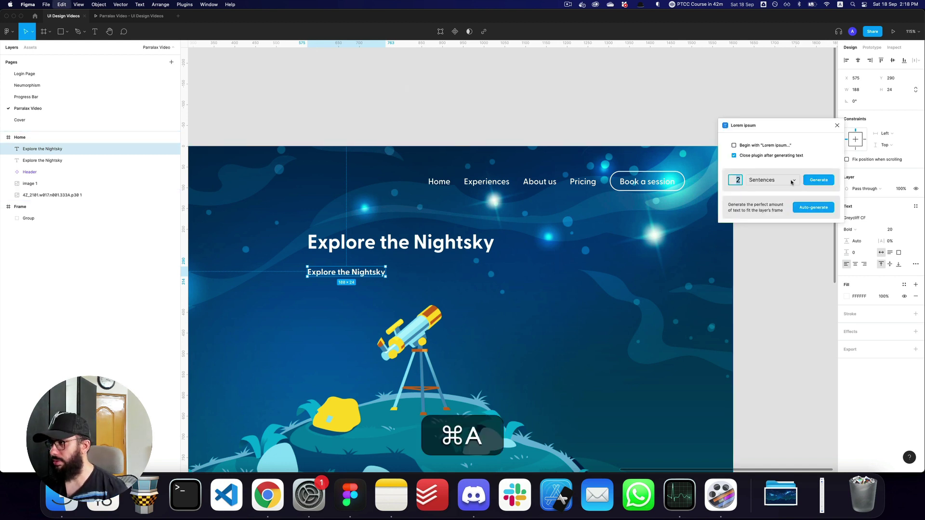
{"action": "type", "text": "3"}
{"action": "left_click", "coordinate": [814, 183]}
{"action": "key", "text": "alt+super+h"}
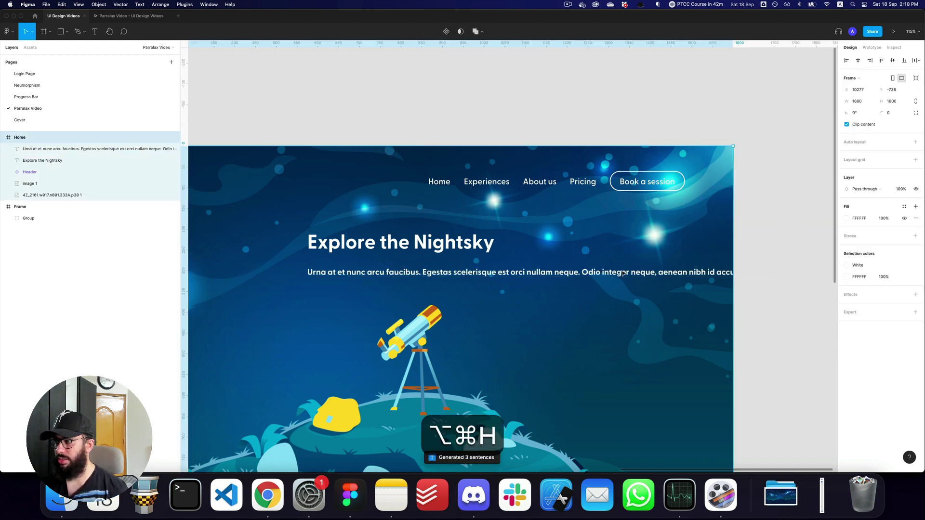
{"action": "left_click", "coordinate": [860, 230]}
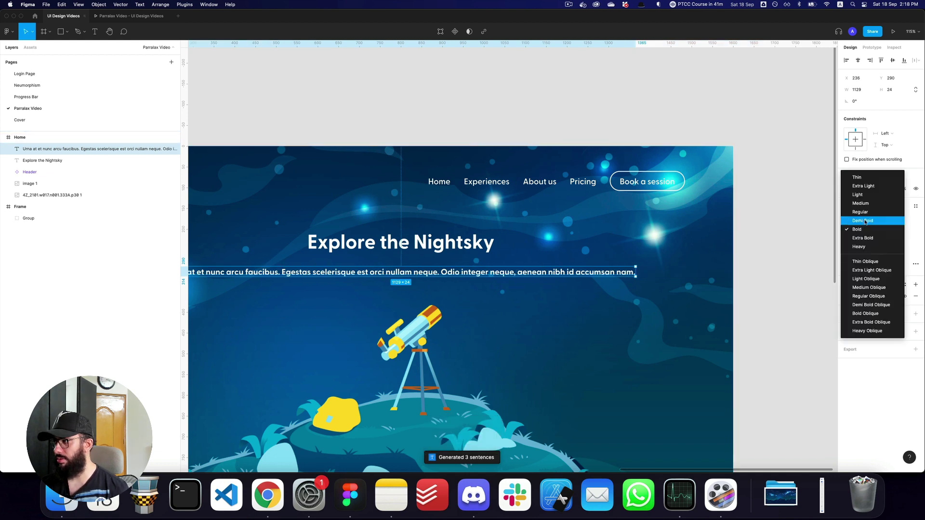
{"action": "left_click", "coordinate": [863, 203]}
Step: Combine the heading and the paragraph in a centre-aligned vertical auto layout with a spacing of 24
{"action": "left_click", "coordinate": [426, 250], "text": "shift"}
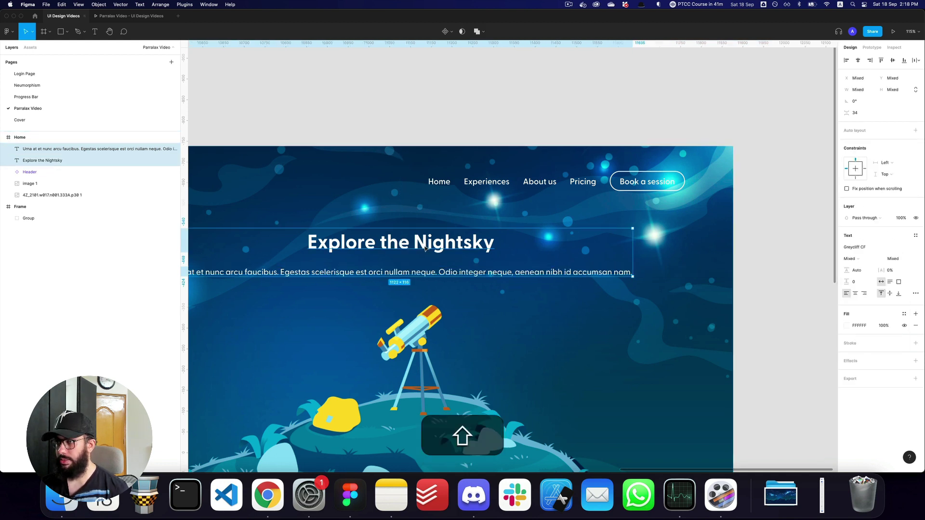
{"action": "key", "text": "shift+a"}
{"action": "left_click", "coordinate": [916, 155]}
{"action": "left_click", "coordinate": [890, 186]}
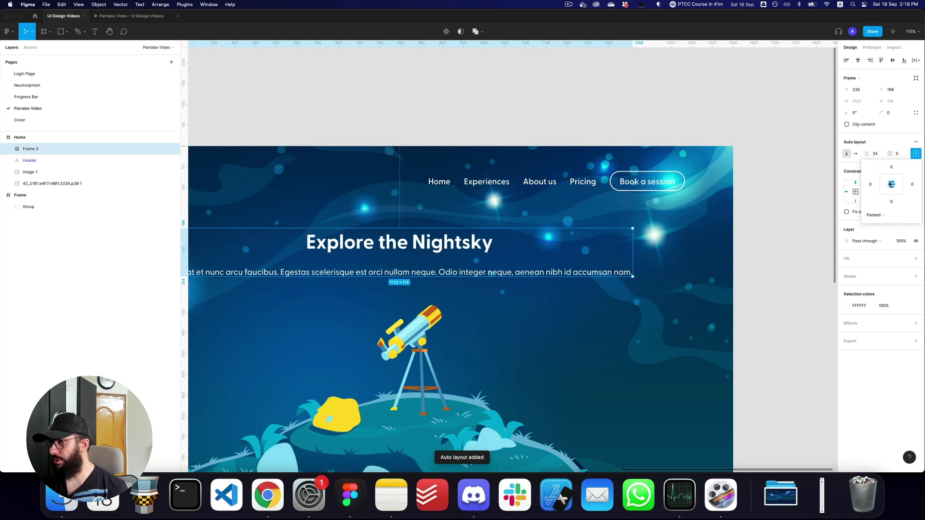
{"action": "left_click", "coordinate": [884, 155]}
{"action": "type", "text": "24"}
{"action": "key", "text": "Return"}
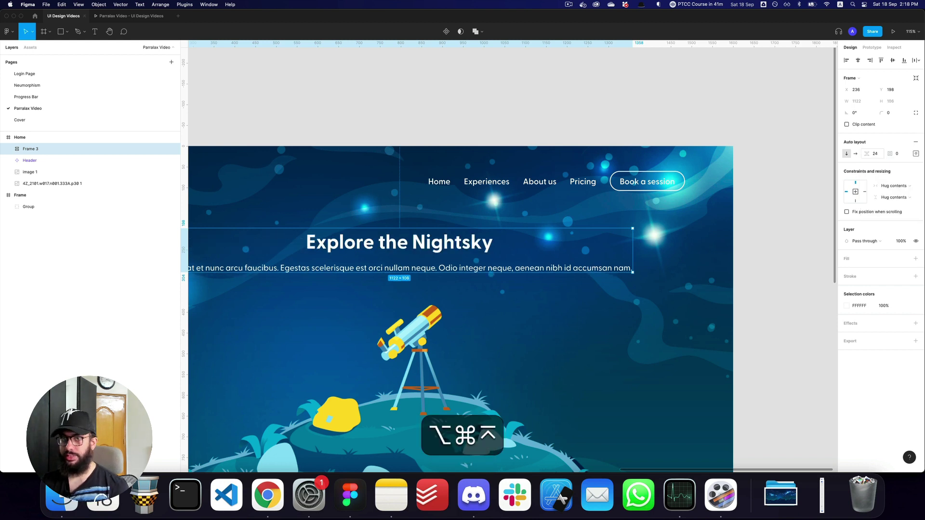
Step: Convert the heading and paragraph frame into a component and rename it "Intro Text"
{"action": "key", "text": "alt+super+k"}
{"action": "key", "text": "super+r"}
{"action": "type", "text": "IN"}
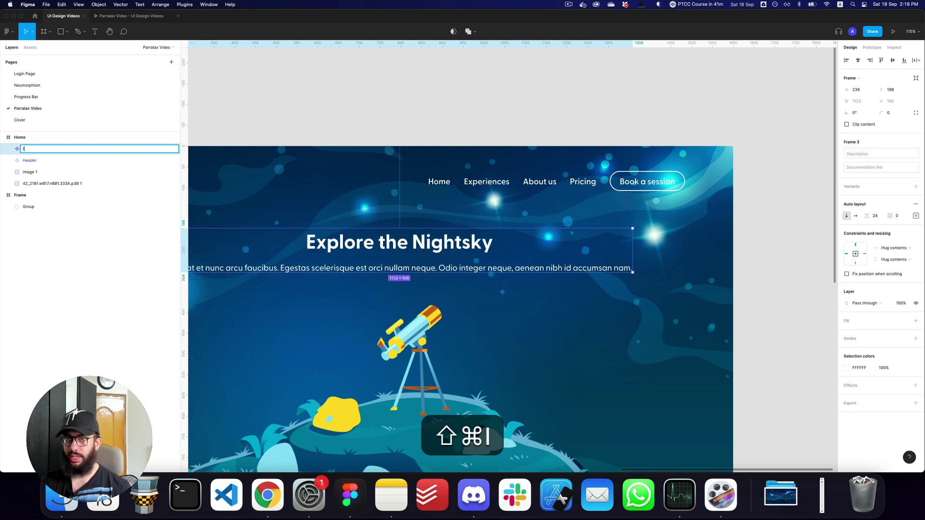
{"action": "key", "text": "Return"}
Step: Move the Intro Text layer beneath the telescope hill image in the layer order
{"action": "key", "text": "alt+z"}
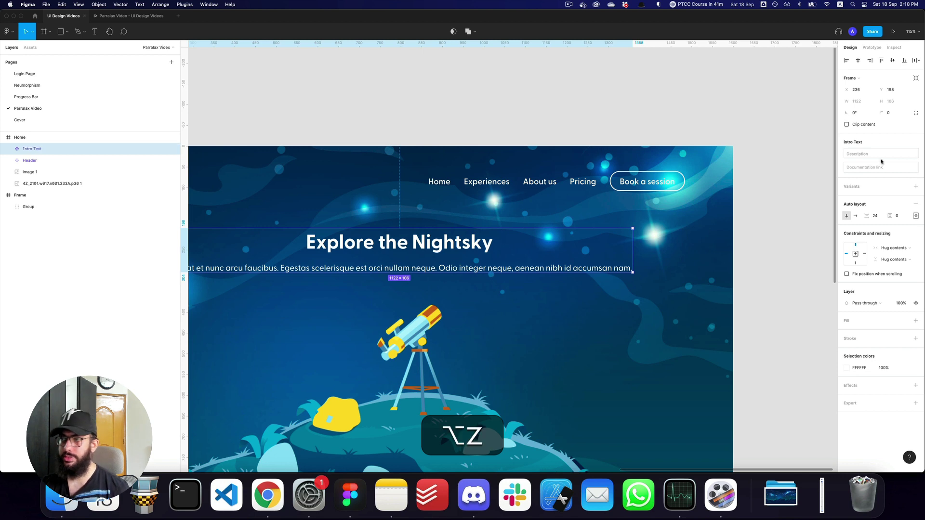
{"action": "scroll", "coordinate": [482, 320], "scroll_direction": "down", "scroll_amount": 5}
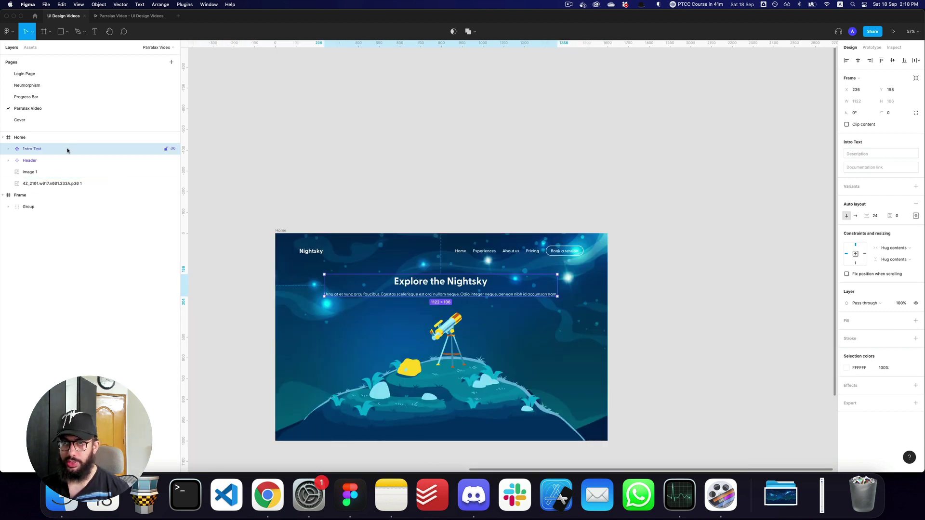
{"action": "left_click_drag", "start_coordinate": [64, 179], "coordinate": [65, 171]}
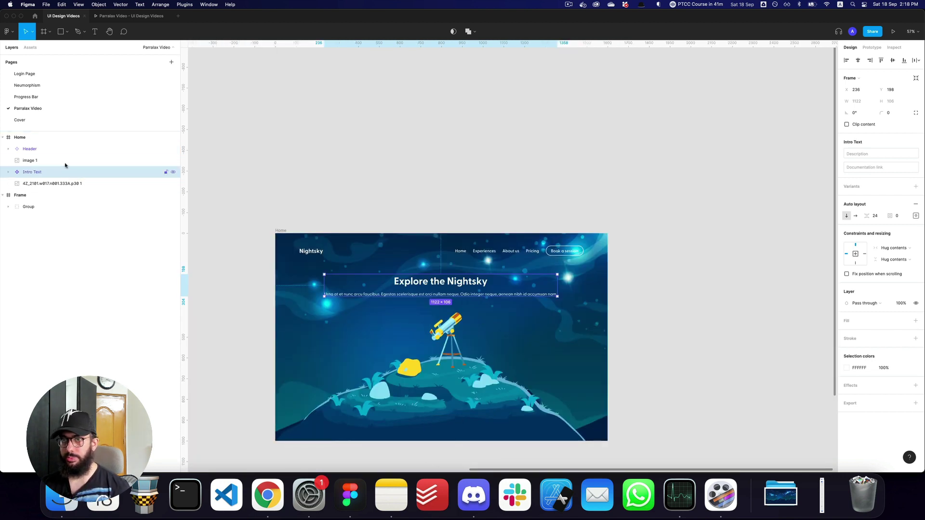
Step: Rename the telescope hill image layer "Foregroup" and the night-sky image layer "Background"
{"action": "left_click", "coordinate": [65, 162]}
{"action": "key", "text": "super+r"}
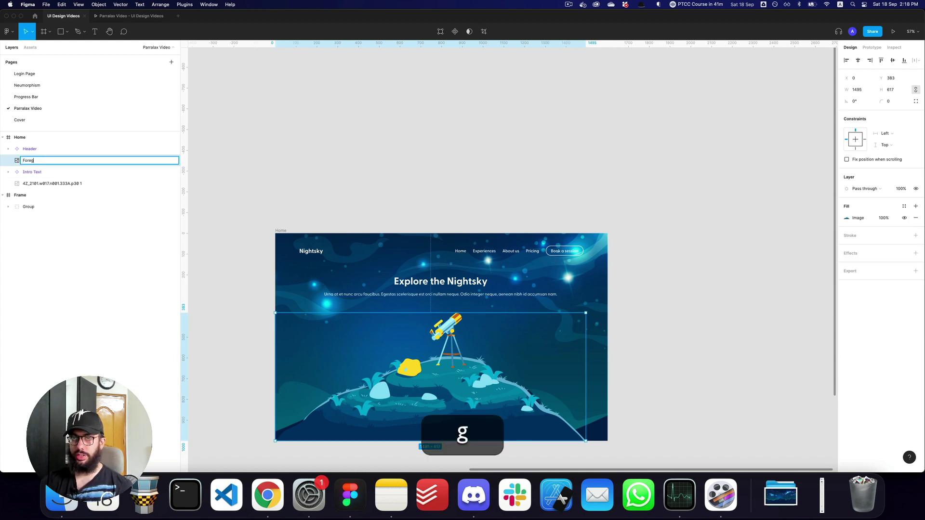
{"action": "type", "text": "Foregroup"}
{"action": "key", "text": "Return"}
{"action": "left_click", "coordinate": [65, 183]}
{"action": "key", "text": "super+r"}
{"action": "type", "text": "B"}
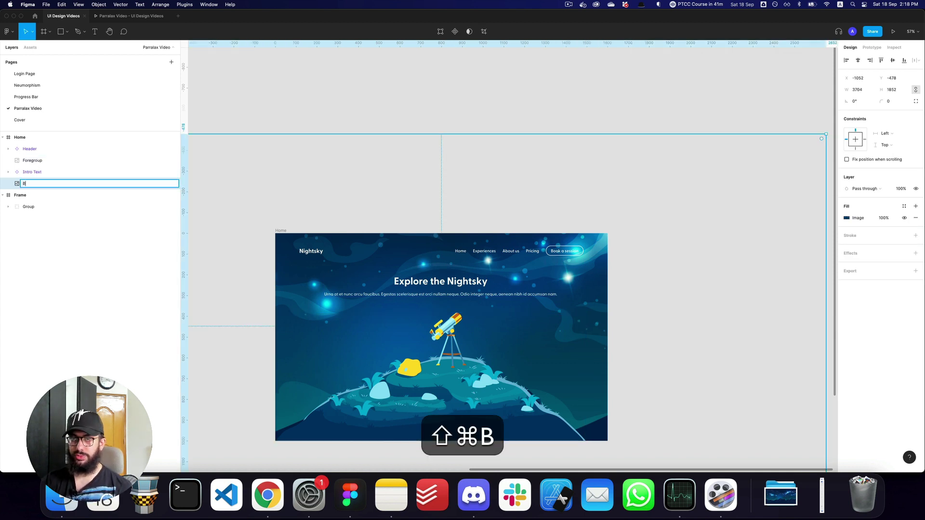
{"action": "type", "text": "ackground"}
{"action": "key", "text": "Return"}
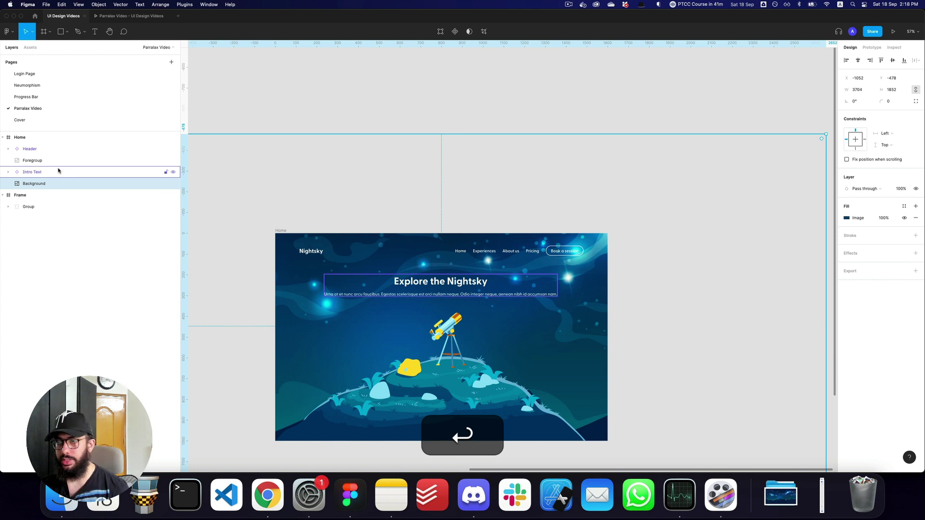
Step: Set the Intro Text opacity to 0% and move it straight down behind the hill to Y 558
{"action": "left_click", "coordinate": [58, 171]}
{"action": "key", "text": "2"}
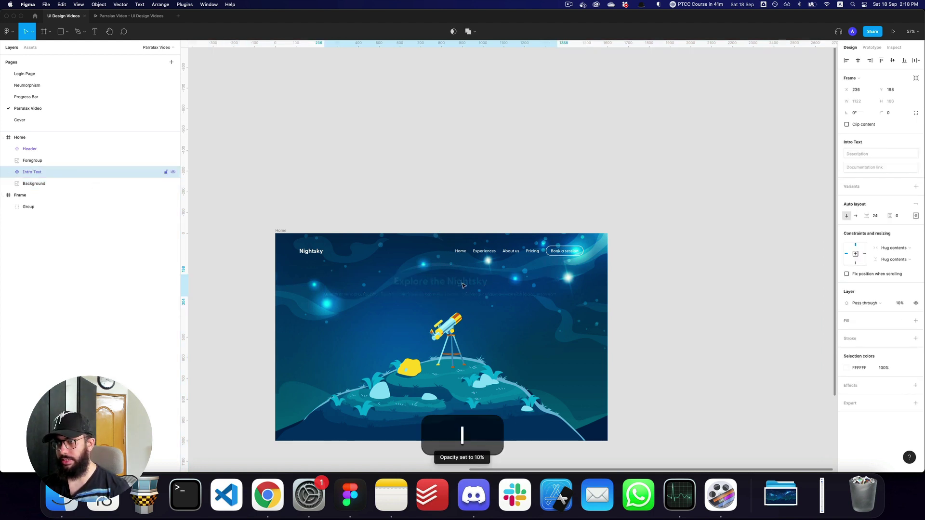
{"action": "key", "text": "0"}
{"action": "key", "text": "0"}
{"action": "left_click_drag", "start_coordinate": [461, 285], "coordinate": [467, 336]}
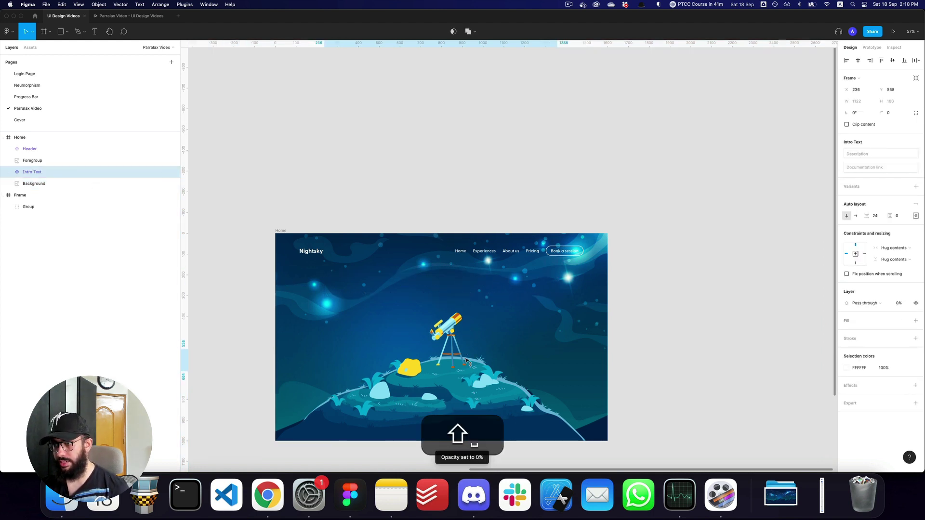
{"action": "key", "text": "3"}
{"action": "key", "text": "0"}
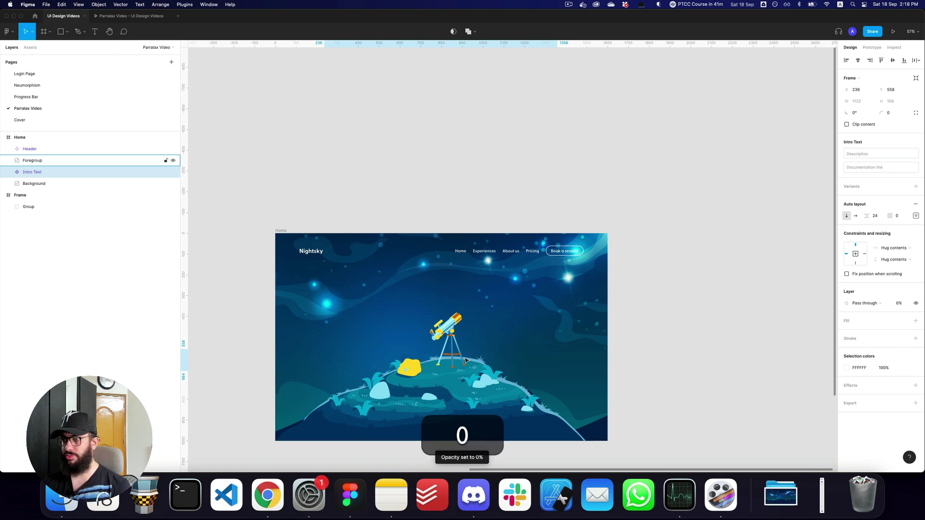
Step: Duplicate the whole Home frame beside the original
{"action": "key", "text": "alt+z"}
{"action": "left_click", "coordinate": [470, 347], "text": "alt"}
{"action": "left_click", "coordinate": [378, 287]}
{"action": "key", "text": "cmd+d"}
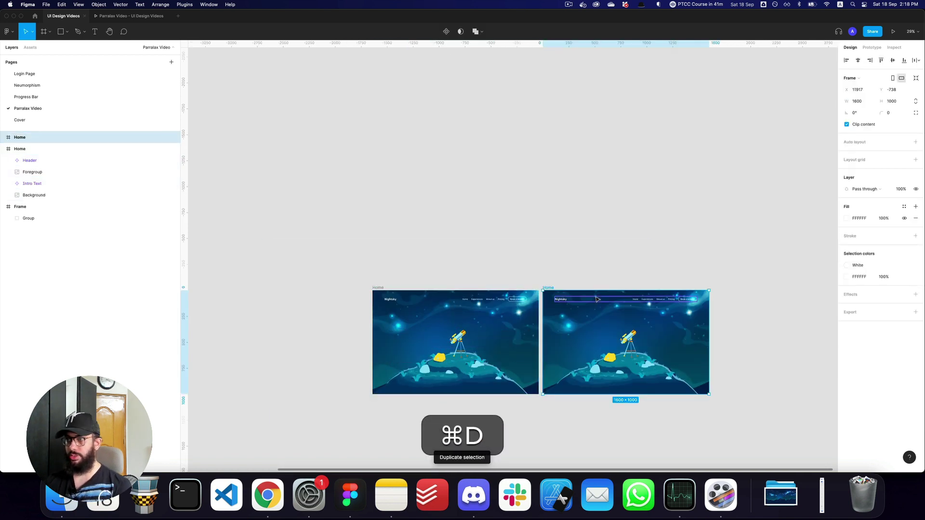
Step: Move the duplicated frame a little further right of the original Home frame and rename it "Home 2"
{"action": "left_click_drag", "start_coordinate": [552, 288], "coordinate": [526, 249]}
{"action": "key", "text": "super+r"}
{"action": "key", "text": "super+Right"}
{"action": "type", "text": "2"}
{"action": "key", "text": "Return"}
{"action": "key", "text": "space"}
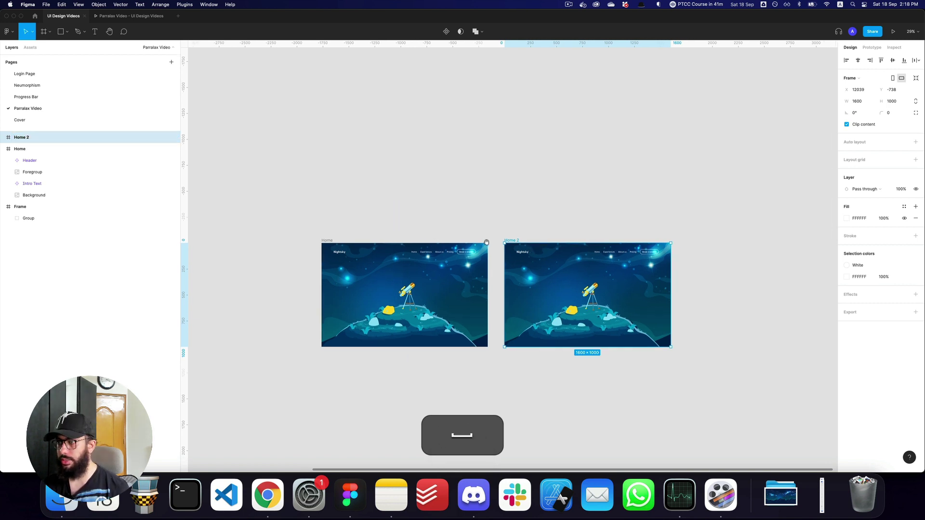
Step: Connect the Home frame to Home 2 with an After delay interaction of 1000 ms
{"action": "left_click", "coordinate": [326, 241]}
{"action": "key", "text": "shift+e"}
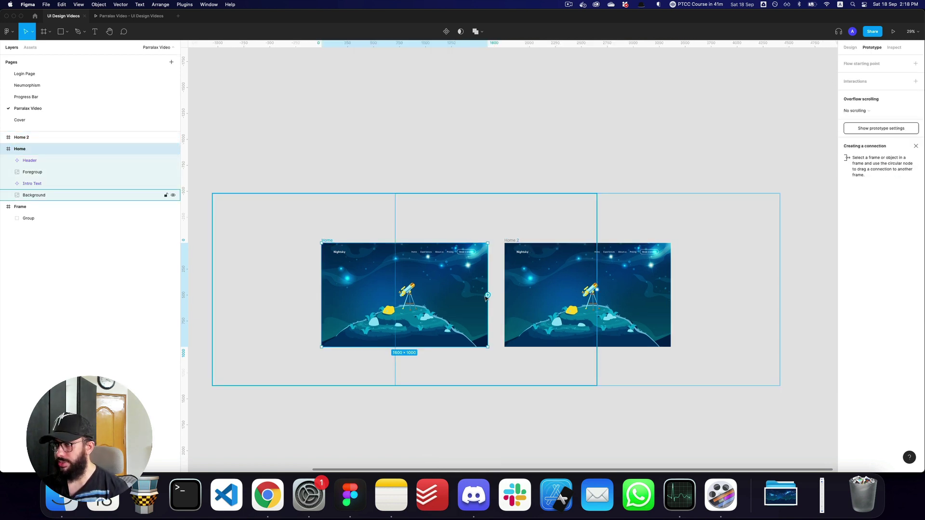
{"action": "left_click_drag", "start_coordinate": [488, 295], "coordinate": [544, 302]}
{"action": "left_click", "coordinate": [776, 122]}
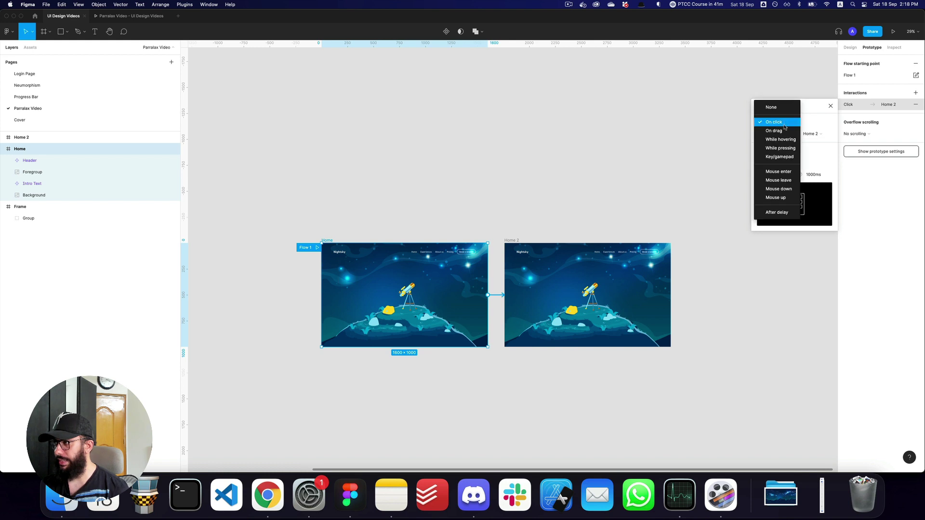
{"action": "left_click", "coordinate": [775, 213]}
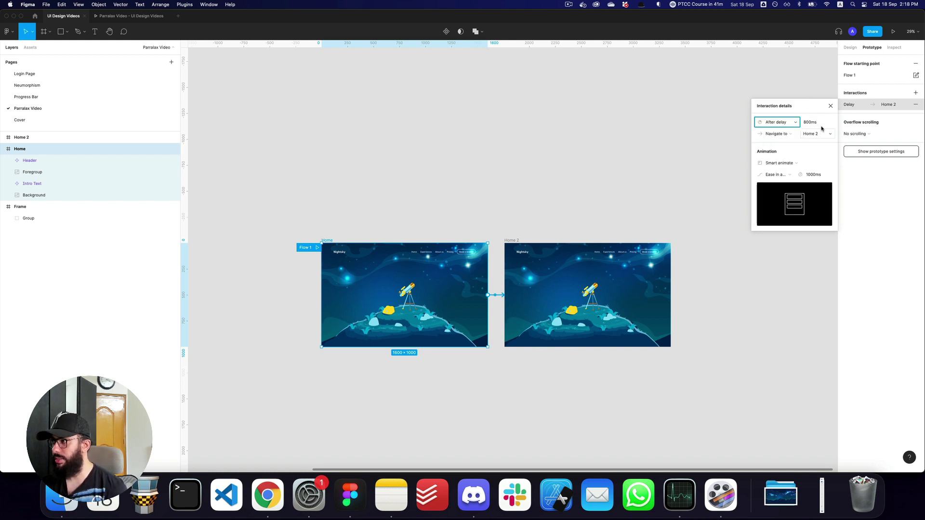
{"action": "type", "text": "10"}
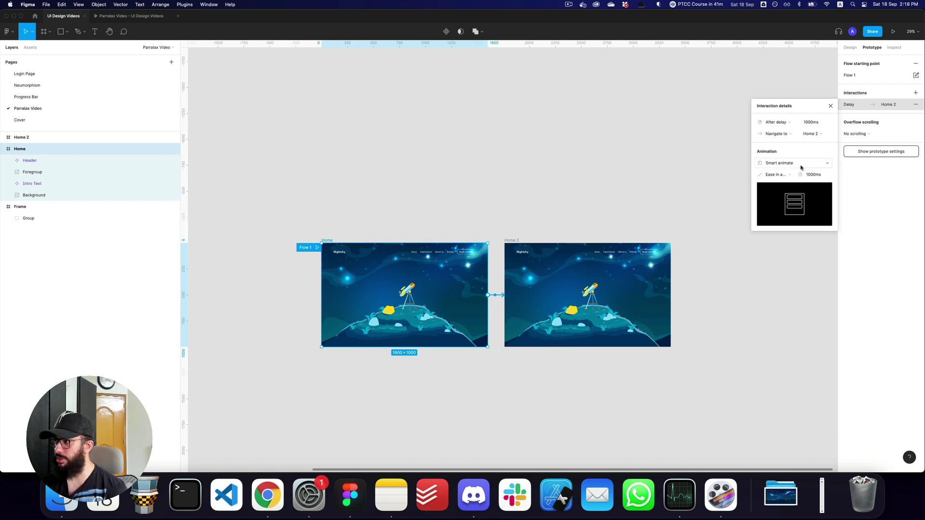
Step: Scale down the Foregroup hill image in Home 2 and move it straight down to the frame's lower edge
{"action": "key", "text": "space"}
{"action": "left_click_drag", "start_coordinate": [596, 298], "coordinate": [562, 291]}
{"action": "key", "text": "z"}
{"action": "left_click", "coordinate": [562, 291]}
{"action": "key", "text": "v"}
{"action": "left_click", "coordinate": [562, 291]}
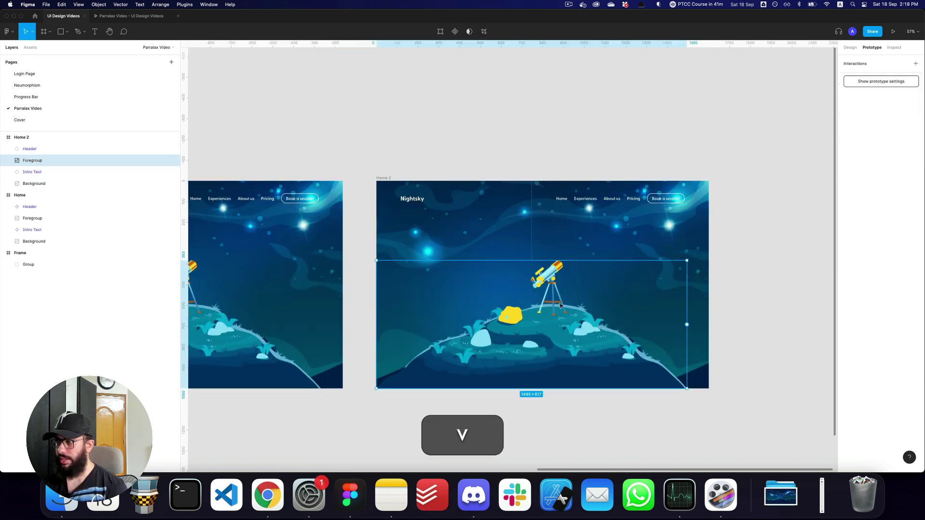
{"action": "left_click_drag", "start_coordinate": [687, 261], "coordinate": [634, 284]}
{"action": "left_click_drag", "start_coordinate": [568, 323], "coordinate": [567, 346]}
Step: Scale the Background image in Home 2 down to 2332 × 1166, keeping it centred on the frame
{"action": "left_click", "coordinate": [683, 312], "text": "super"}
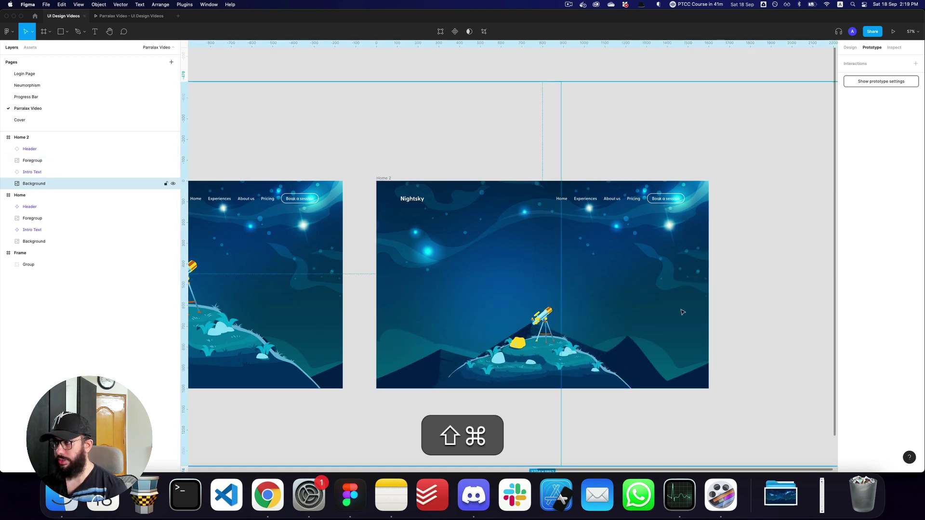
{"action": "key", "text": "z"}
{"action": "left_click", "coordinate": [659, 295], "text": "alt"}
{"action": "left_click_drag", "start_coordinate": [793, 188], "coordinate": [718, 224]}
Step: Set the Intro Text opacity in Home 2 to 100% and move it straight up into the sky above the telescope
{"action": "key", "text": "z"}
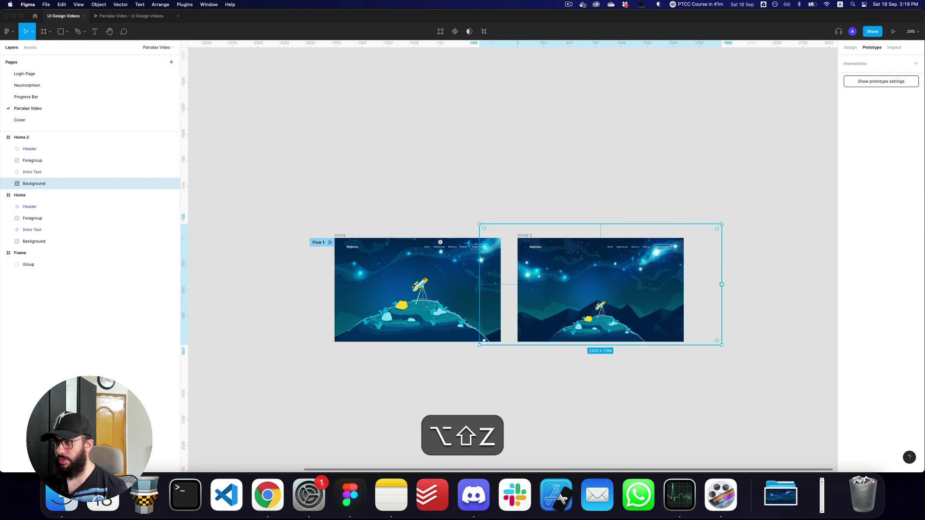
{"action": "left_click", "coordinate": [451, 247]}
{"action": "key", "text": "v"}
{"action": "key", "text": "space"}
{"action": "left_click_drag", "start_coordinate": [368, 345], "coordinate": [117, 256]}
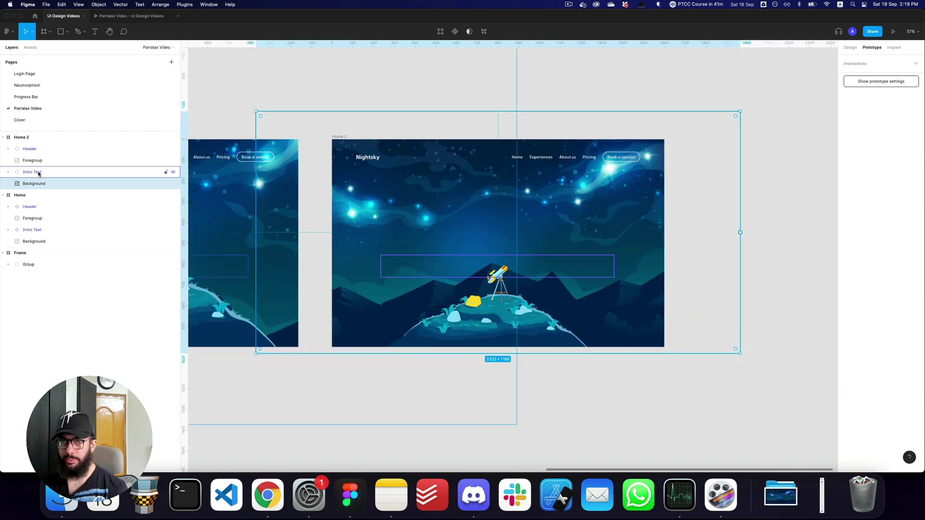
{"action": "left_click", "coordinate": [58, 172]}
{"action": "key", "text": "0"}
{"action": "key", "text": "0"}
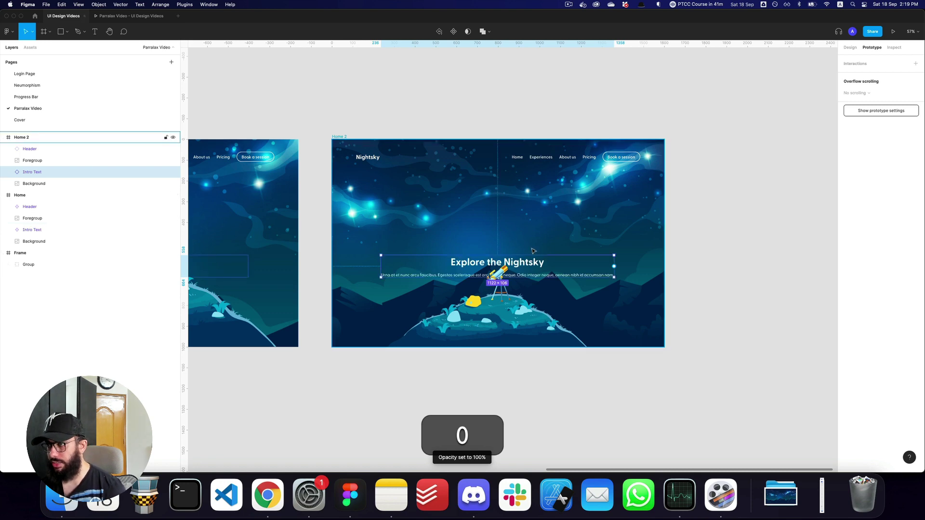
{"action": "left_click_drag", "start_coordinate": [516, 266], "coordinate": [658, 215]}
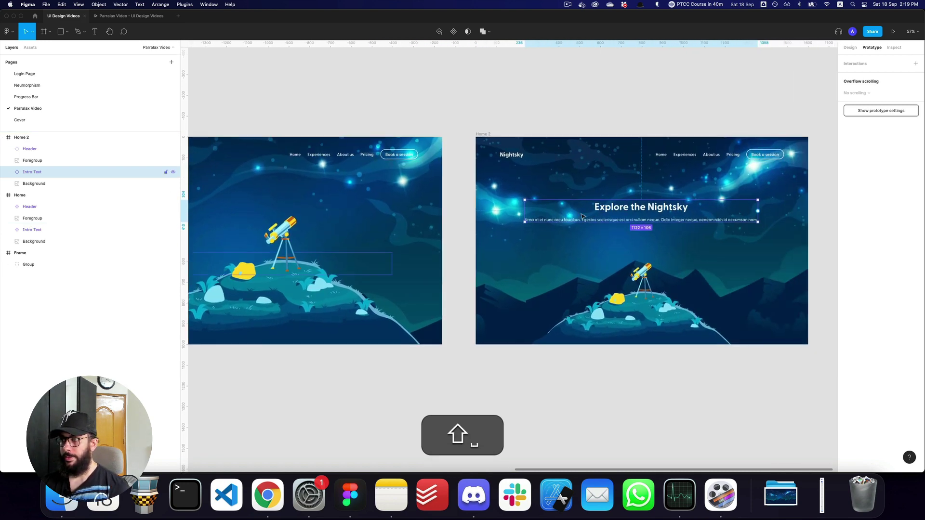
Step: Try to move the Header of the Home frame up out of the frame, and undo the changes
{"action": "left_click", "coordinate": [561, 210], "text": "alt"}
{"action": "left_click", "coordinate": [423, 183]}
{"action": "key", "text": "shift+z"}
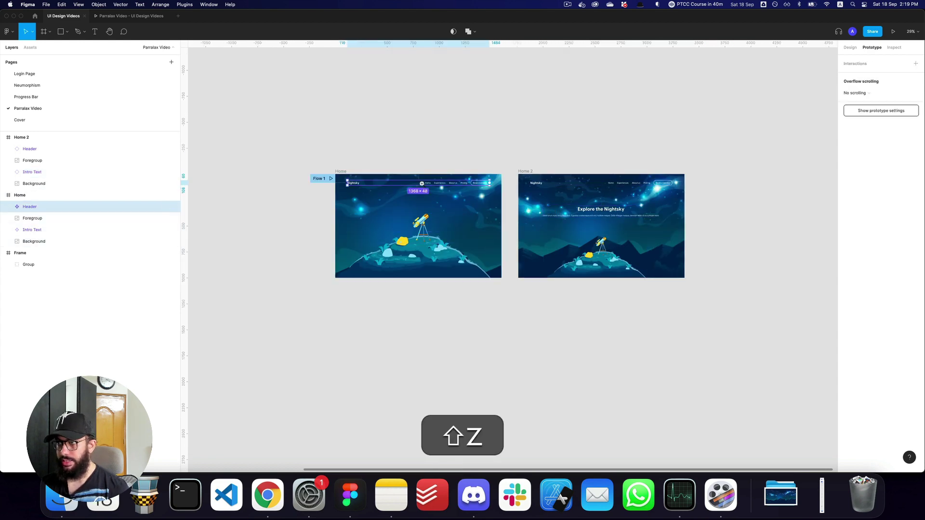
{"action": "left_click", "coordinate": [421, 184], "text": "shift"}
{"action": "left_click_drag", "start_coordinate": [420, 186], "coordinate": [418, 155]}
{"action": "key", "text": "v"}
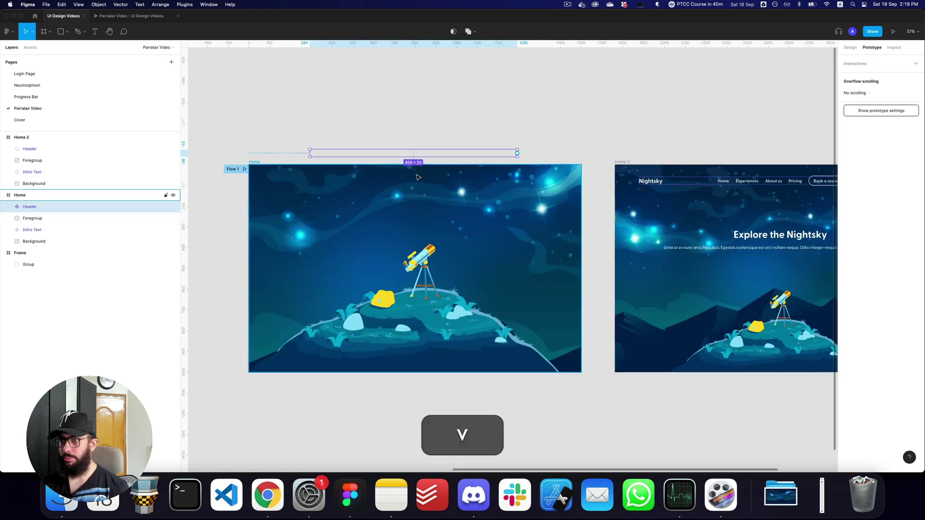
{"action": "key", "text": "super+v"}
{"action": "key", "text": "super+z"}
{"action": "key", "text": "super+z"}
{"action": "key", "text": "super+z"}
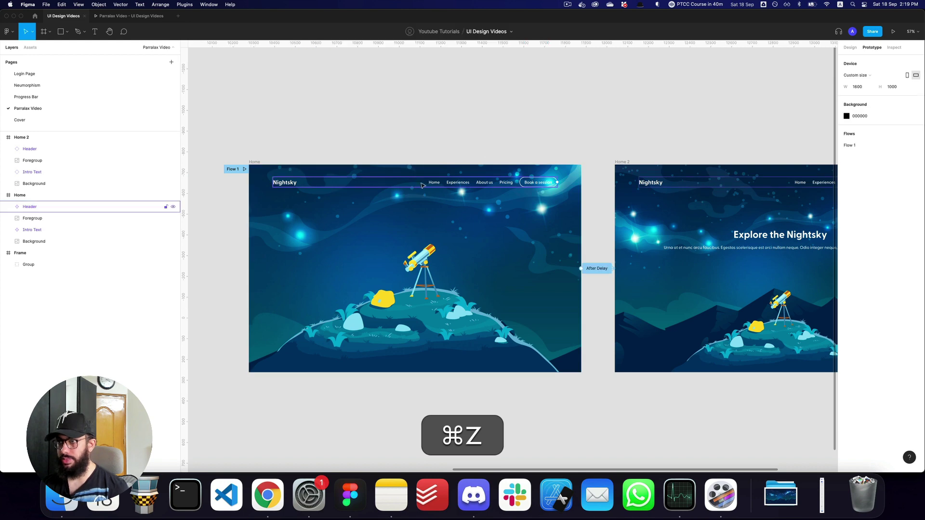
Step: Move the Home frame's Header straight up above the frame and replay the prototype preview from the start
{"action": "key", "text": "shift+space"}
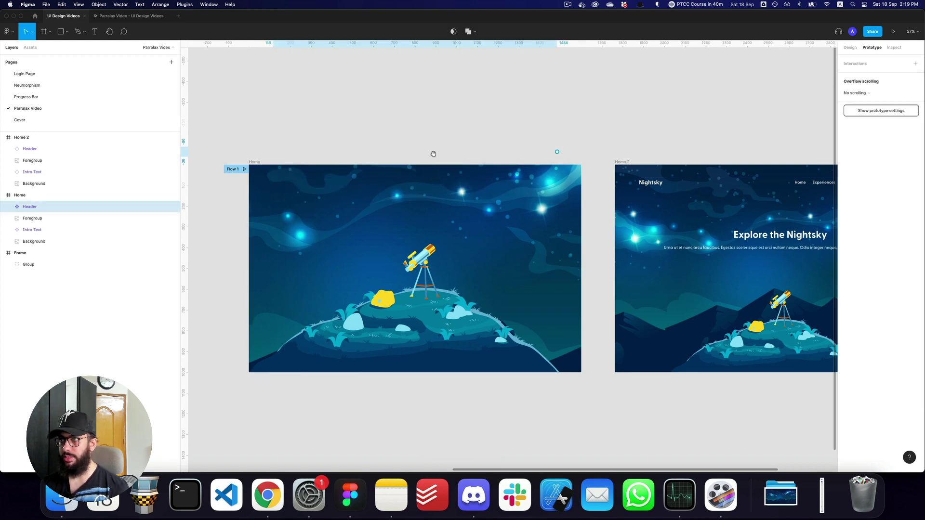
{"action": "key", "text": "super+3"}
{"action": "key", "text": "r"}
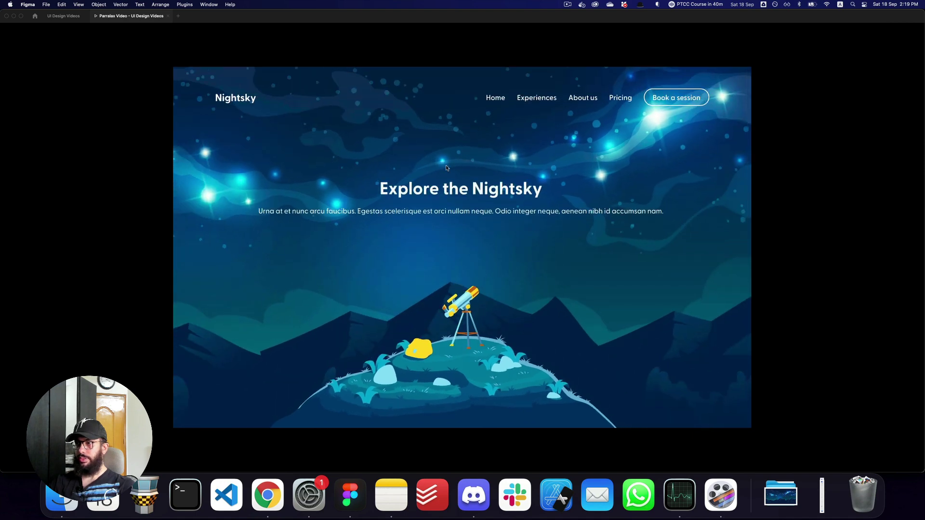
{"action": "key", "text": "r"}
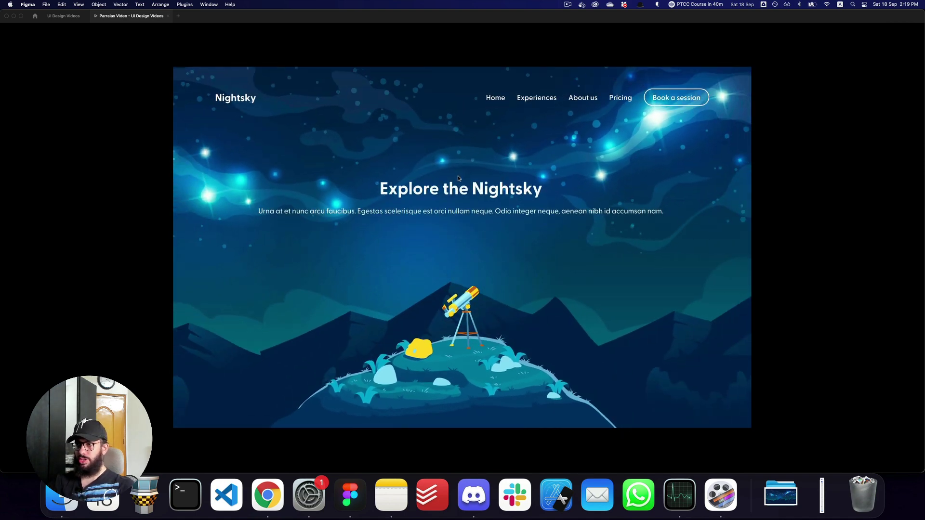
{"action": "key", "text": "r"}
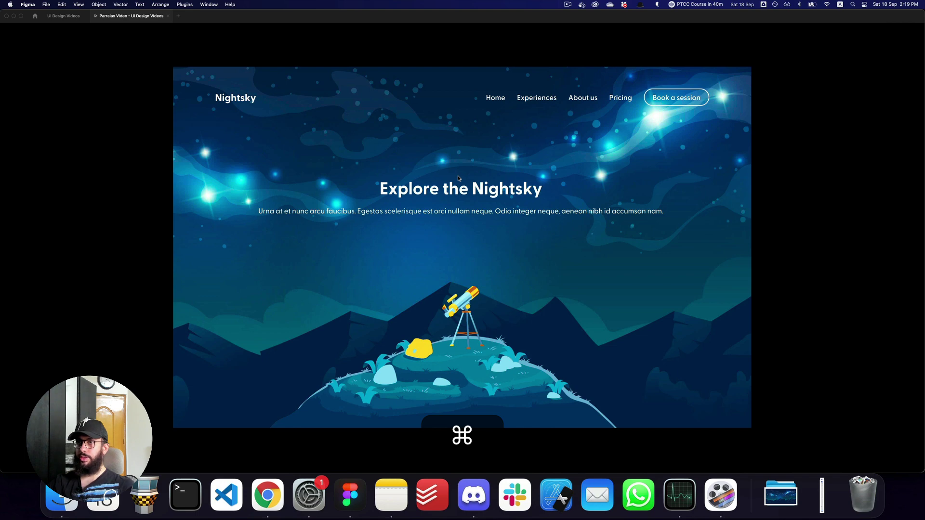
Step: Move the Header back down into the Home frame and check it in the prototype preview
{"action": "key", "text": "super+2"}
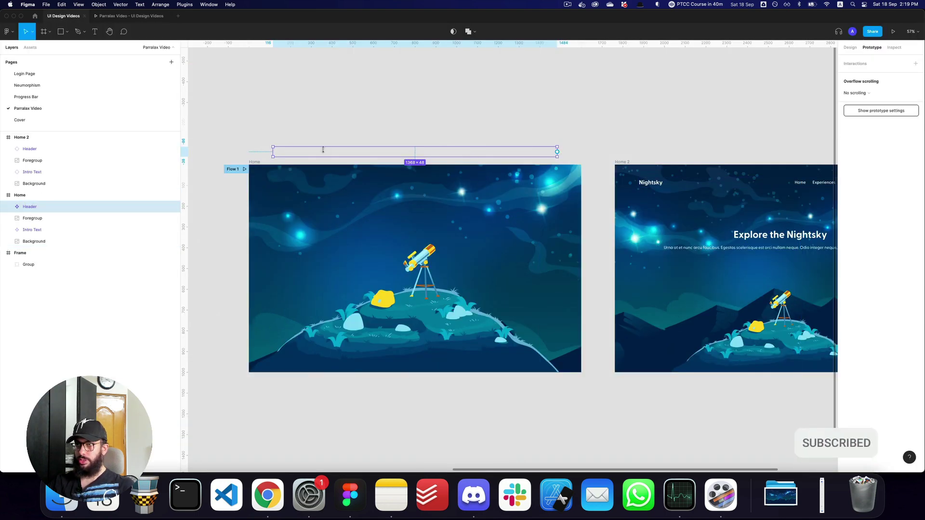
{"action": "left_click_drag", "start_coordinate": [324, 152], "coordinate": [328, 189]}
{"action": "key", "text": "shift+2"}
{"action": "key", "text": "super+3"}
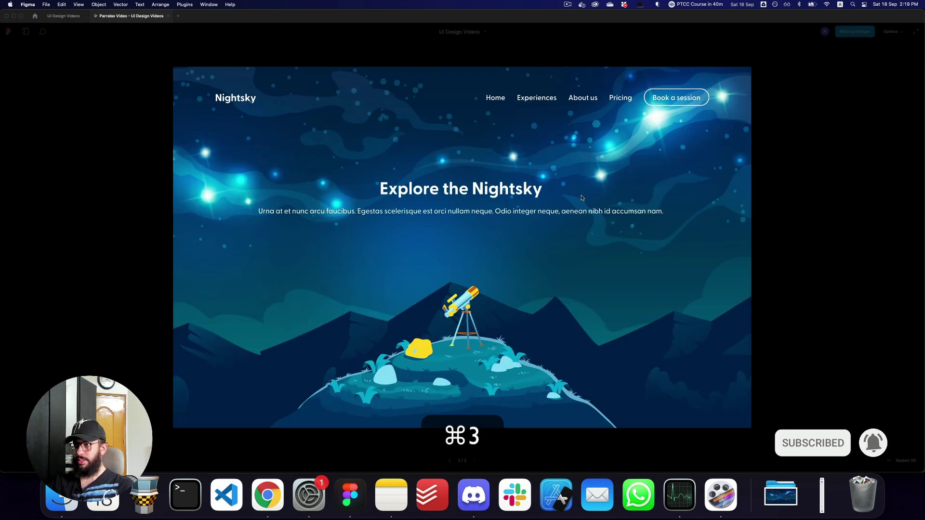
{"action": "key", "text": "super+2"}
Step: Reduce the "Book a session" text size in the Home header and set its button's top and bottom padding to 16
{"action": "left_click", "coordinate": [588, 188], "text": "super"}
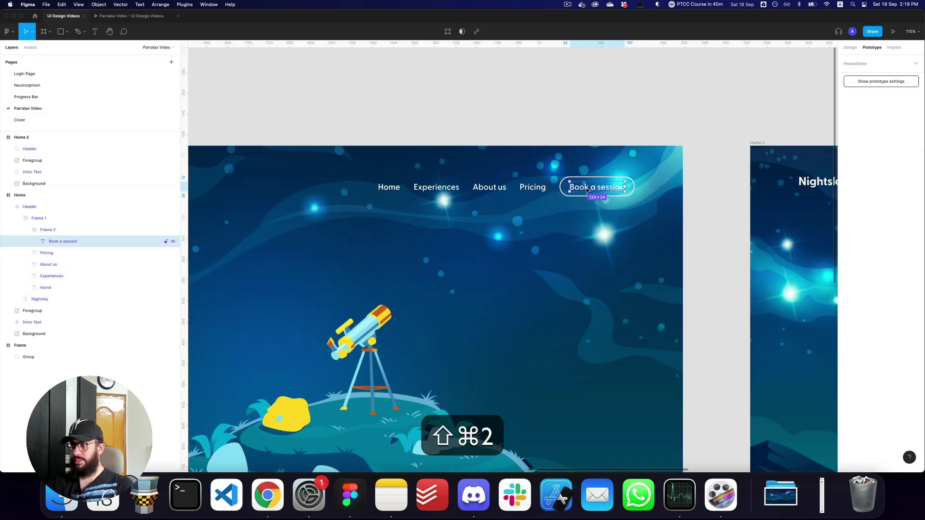
{"action": "key", "text": "shift+super+comma"}
{"action": "key", "text": "shift+Return"}
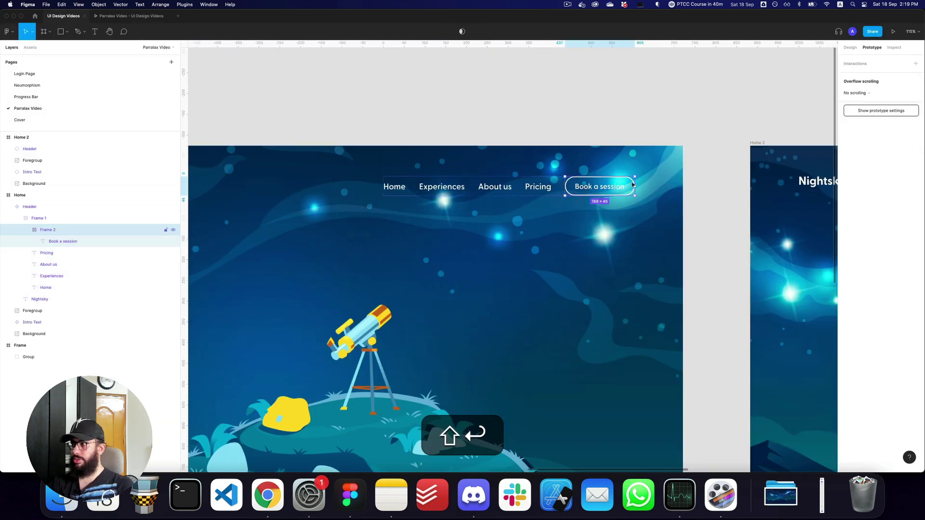
{"action": "left_click", "coordinate": [850, 49]}
{"action": "left_click", "coordinate": [915, 192]}
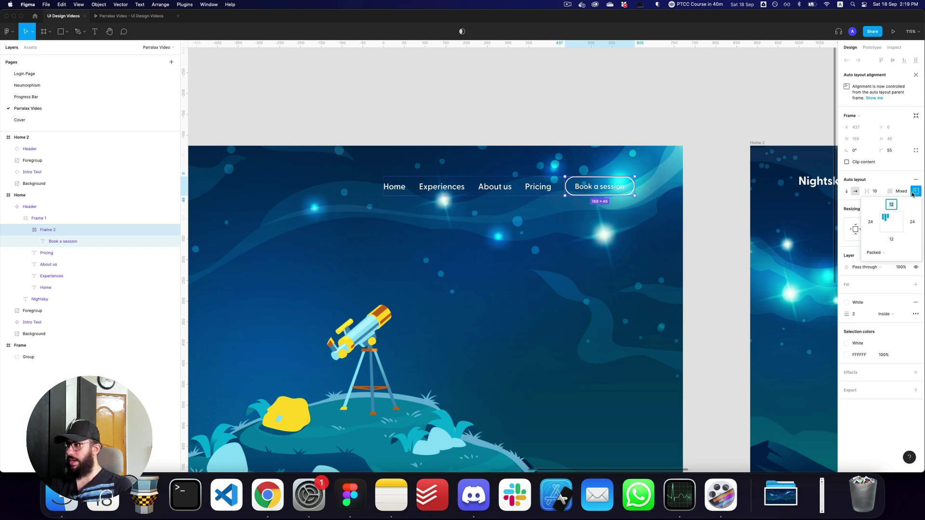
{"action": "type", "text": "16"}
{"action": "key", "text": "Tab"}
{"action": "key", "text": "Escape"}
{"action": "key", "text": "Escape"}
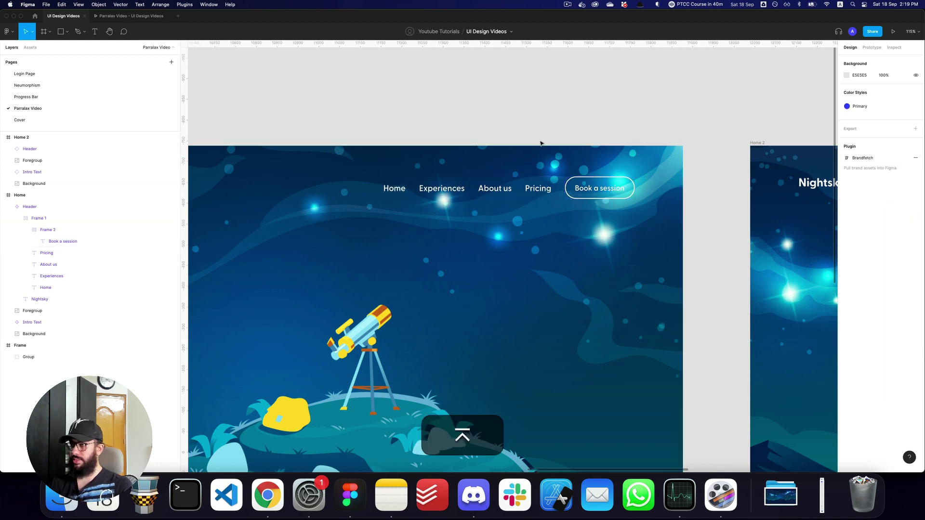
Step: Move the Home frame's Header straight up above the frame to Y -64 and replay the prototype preview
{"action": "left_click", "coordinate": [423, 195]}
{"action": "key", "text": "alt+v"}
{"action": "key", "text": "alt+super+z"}
{"action": "key", "text": "super+3"}
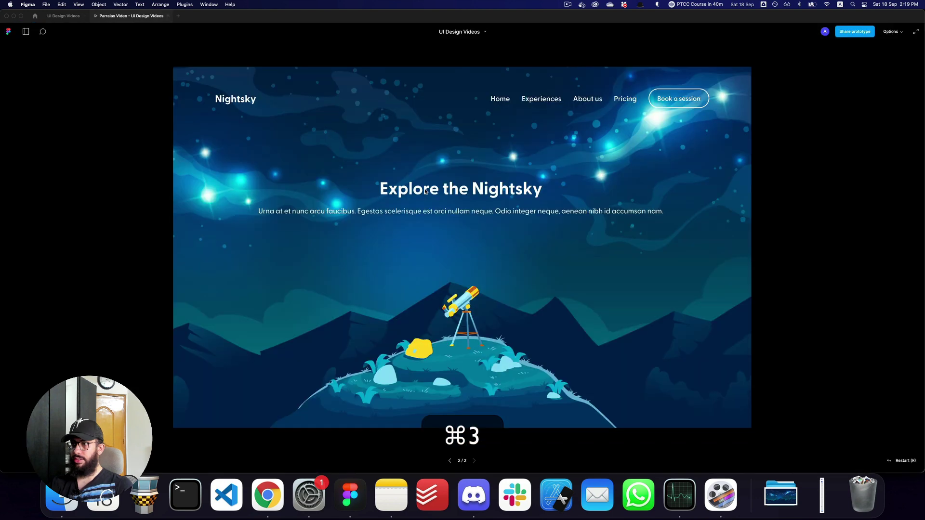
{"action": "key", "text": "super+2"}
{"action": "left_click_drag", "start_coordinate": [427, 190], "coordinate": [427, 133]}
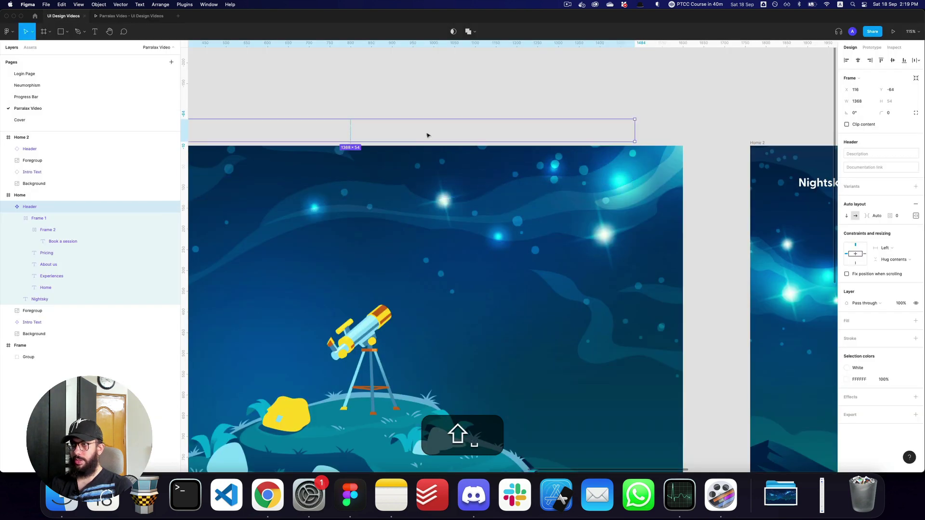
{"action": "key", "text": "super+3"}
{"action": "key", "text": "super+r"}
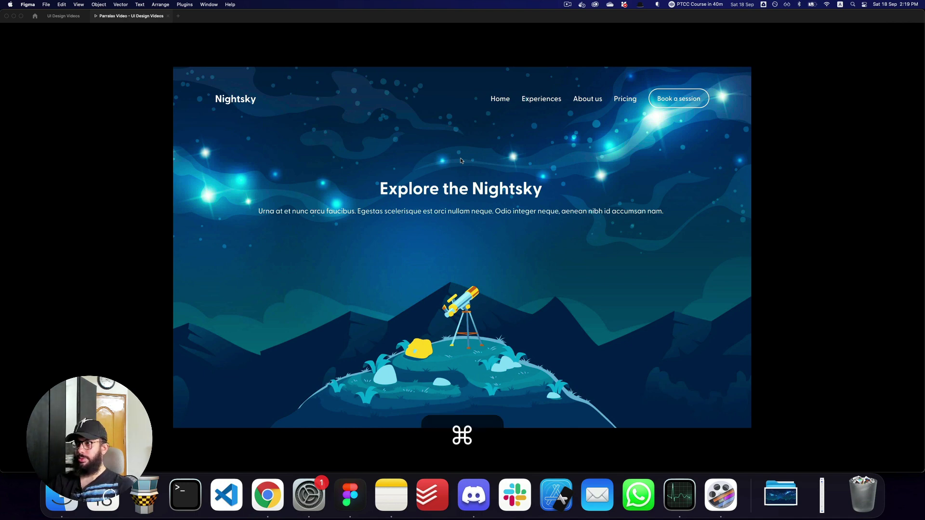
Step: Look over both Home frames and restart the prototype preview to check the transition into Home 2
{"action": "key", "text": "super+2"}
{"action": "key", "text": "z"}
{"action": "left_click", "coordinate": [471, 167], "text": "alt"}
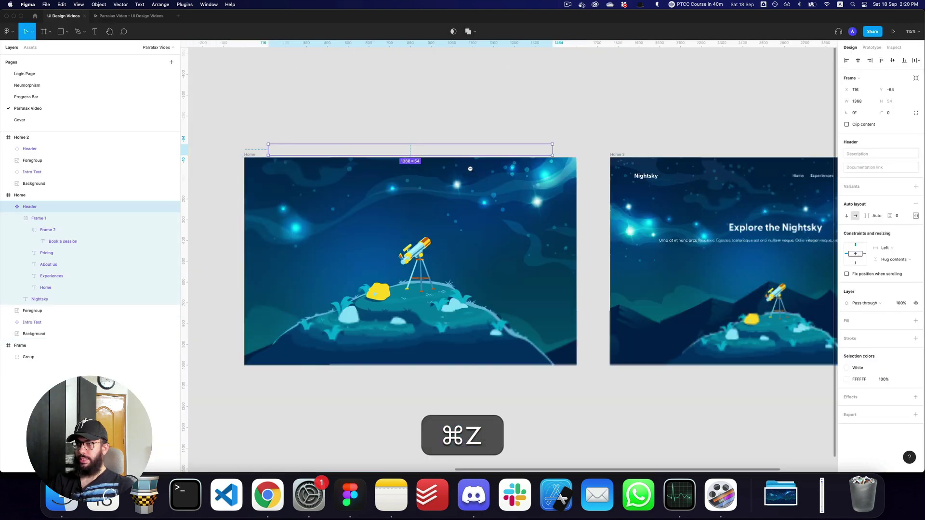
{"action": "left_click", "coordinate": [471, 168], "text": "alt"}
{"action": "left_click", "coordinate": [470, 167], "text": "alt"}
{"action": "scroll", "coordinate": [471, 178], "scroll_direction": "right", "scroll_amount": 2}
{"action": "left_click", "coordinate": [471, 179]}
{"action": "left_click", "coordinate": [628, 189]}
{"action": "key", "text": "space"}
{"action": "left_click_drag", "start_coordinate": [580, 187], "coordinate": [597, 206]}
{"action": "key", "text": "super+3"}
{"action": "key", "text": "super+r"}
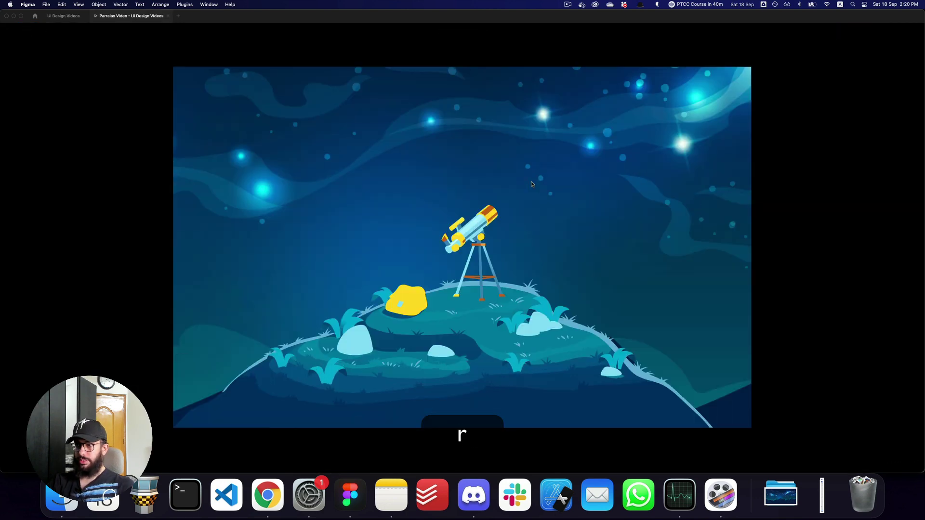
Step: Duplicate the Home 2 frame and place the copy to the right of it
{"action": "key", "text": "super+2"}
{"action": "key", "text": "super+z"}
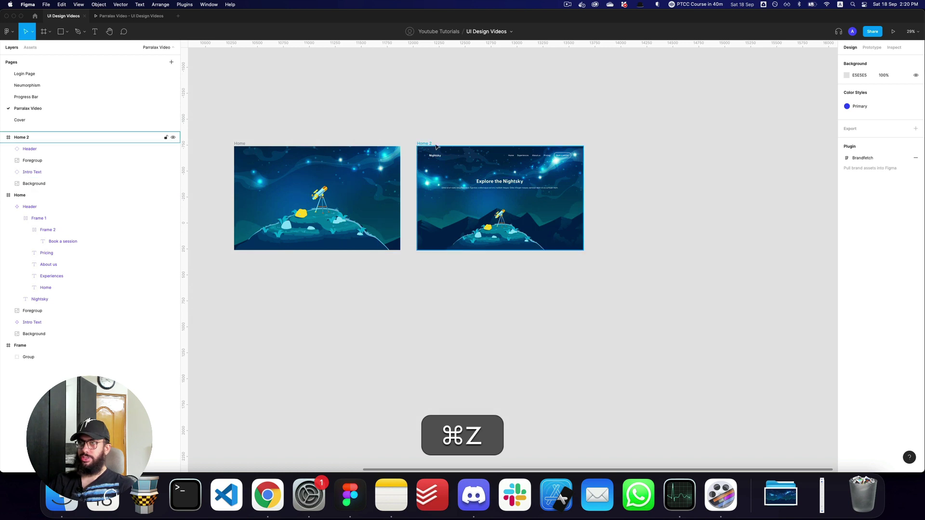
{"action": "key", "text": "z"}
{"action": "key", "text": "super+d"}
{"action": "left_click_drag", "start_coordinate": [594, 145], "coordinate": [481, 127]}
{"action": "key", "text": "space"}
{"action": "key", "text": "z"}
{"action": "left_click", "coordinate": [517, 156]}
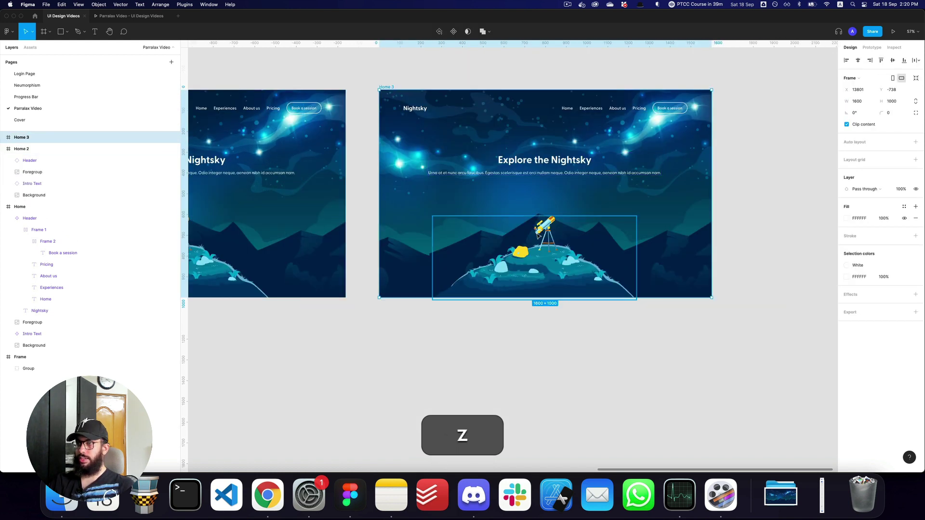
{"action": "left_click", "coordinate": [528, 230], "text": "alt"}
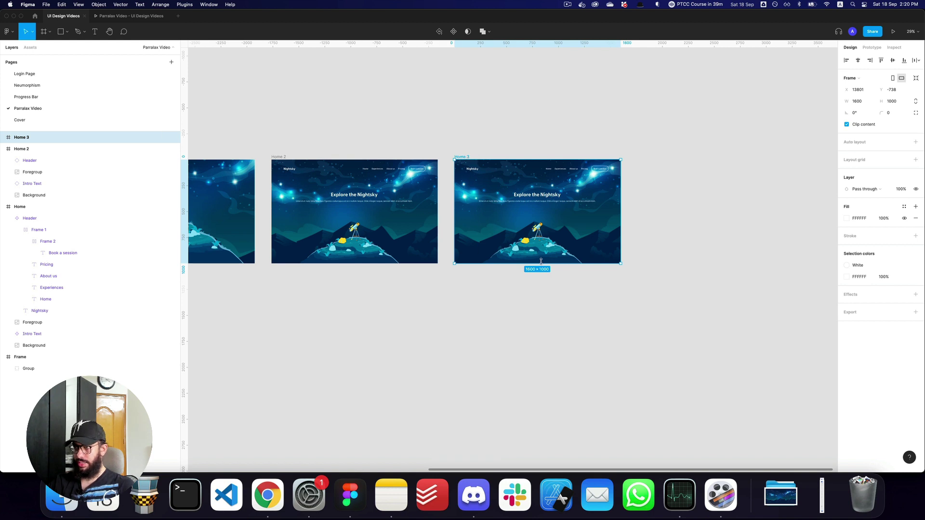
Step: Try extending the duplicated frame downward, undo it and remove the duplicate
{"action": "left_click_drag", "start_coordinate": [540, 263], "coordinate": [547, 419]}
{"action": "key", "text": "cmd+z"}
{"action": "key", "text": "cmd+x"}
{"action": "scroll", "coordinate": [472, 194], "scroll_direction": "left", "scroll_amount": 2}
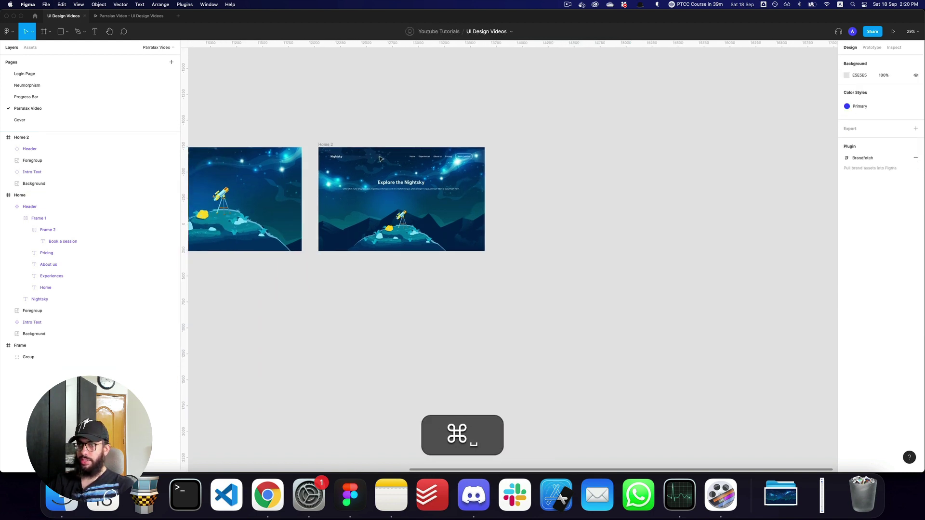
Step: Extend the Home 2 frame's lower edge downward to more than double its height
{"action": "left_click", "coordinate": [325, 145]}
{"action": "left_click_drag", "start_coordinate": [383, 251], "coordinate": [383, 389]}
Step: Try sampling the dark blue at the lower edge of Home 2's Background image with the eyedropper, and undo it
{"action": "left_click", "coordinate": [458, 252], "text": "super"}
{"action": "key", "text": "super+i"}
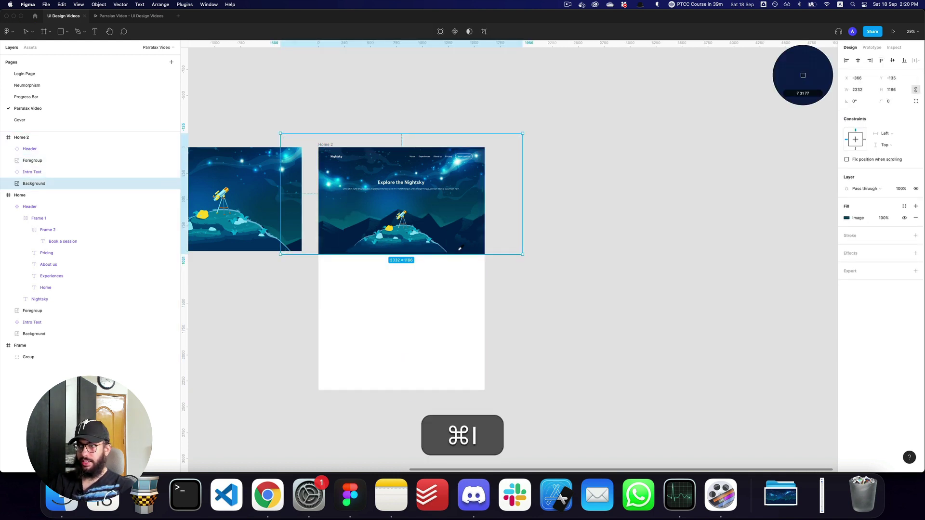
{"action": "left_click", "coordinate": [578, 341]}
{"action": "key", "text": "super+z"}
{"action": "key", "text": "super+v"}
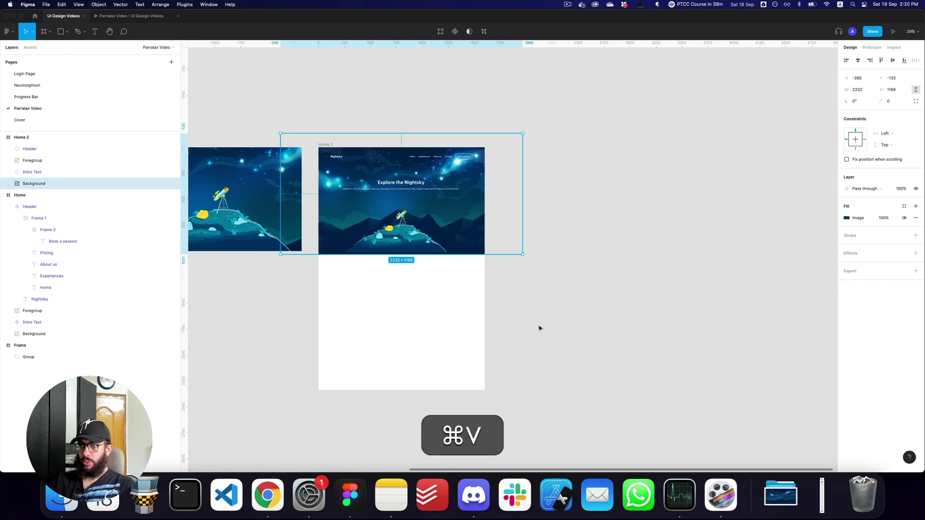
Step: Draw a frame in Home 2's white area below the Background image and fill it with the dark blue sampled from the image's lower edge
{"action": "left_click", "coordinate": [540, 327]}
{"action": "key", "text": "space"}
{"action": "left_click_drag", "start_coordinate": [446, 298], "coordinate": [486, 296]}
{"action": "key", "text": "a"}
{"action": "mouse_move", "coordinate": [394, 264]}
{"action": "left_mouse_down"}
{"action": "mouse_move", "coordinate": [515, 350]}
{"action": "mouse_move", "coordinate": [448, 323]}
{"action": "left_mouse_up"}
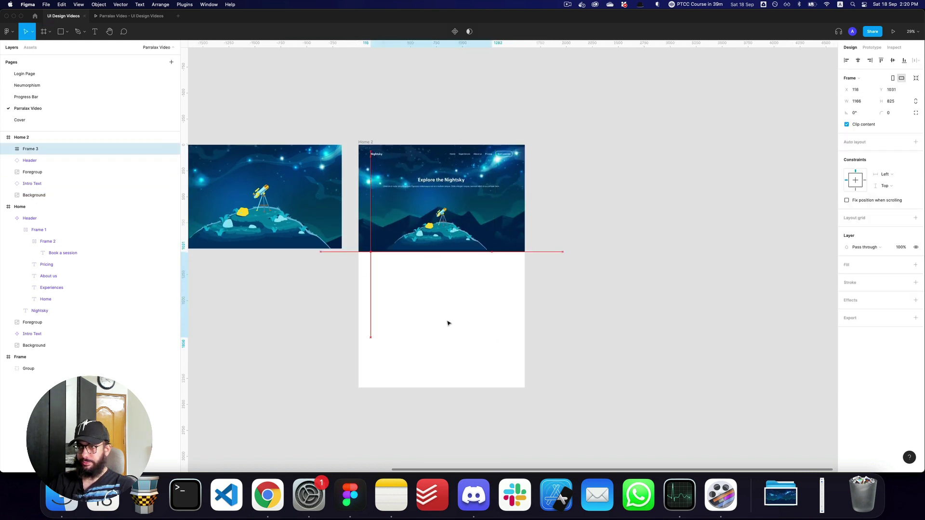
{"action": "key", "text": "i"}
{"action": "left_click", "coordinate": [507, 250]}
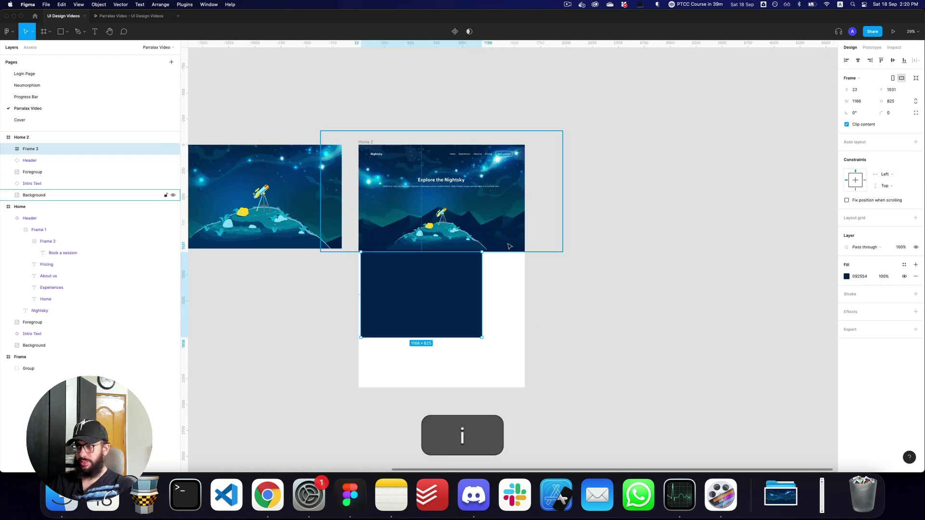
Step: Move and enlarge the dark blue frame to about 1611 × 1276 so it spans Home 2's white extension
{"action": "left_click_drag", "start_coordinate": [464, 283], "coordinate": [461, 282]}
{"action": "left_click_drag", "start_coordinate": [478, 335], "coordinate": [525, 386]}
{"action": "left_click", "coordinate": [569, 359]}
Step: Duplicate the Intro Text straight down into the upper part of the dark blue frame
{"action": "key", "text": "z"}
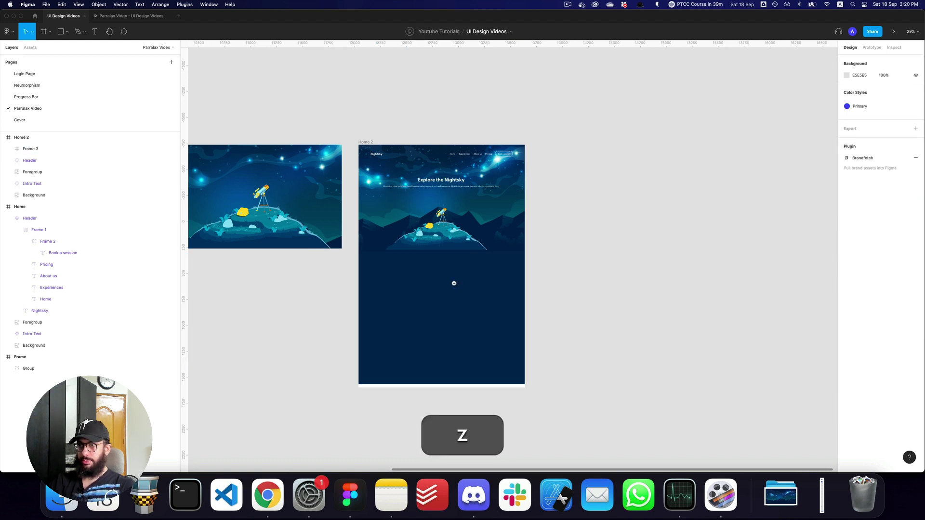
{"action": "left_click", "coordinate": [453, 283]}
{"action": "left_click_drag", "start_coordinate": [454, 283], "coordinate": [454, 279]}
{"action": "left_click", "coordinate": [660, 261]}
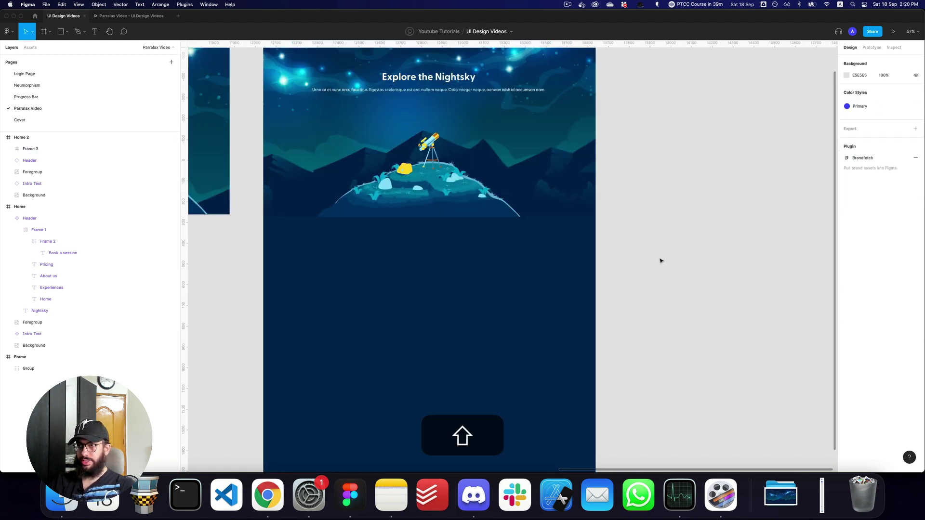
{"action": "left_click_drag", "start_coordinate": [582, 274], "coordinate": [671, 331]}
{"action": "key", "text": "v"}
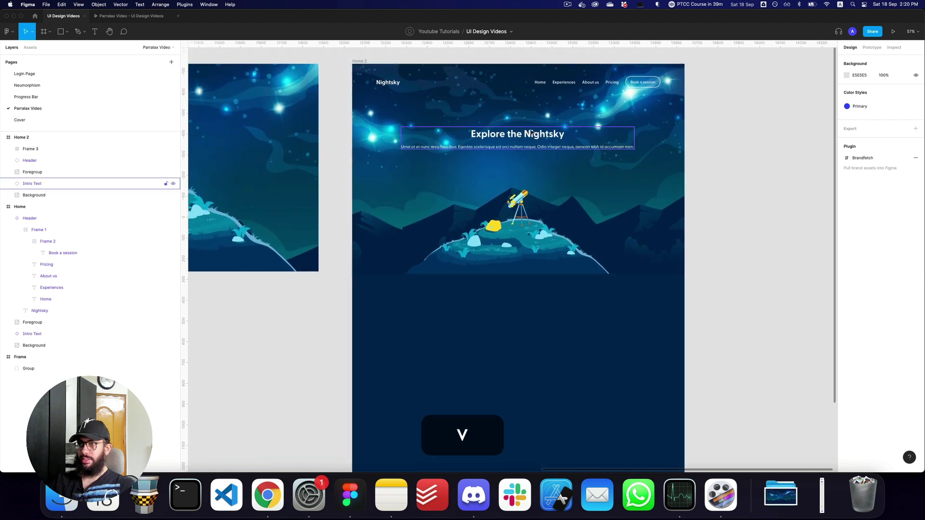
{"action": "left_click", "coordinate": [528, 138]}
{"action": "left_click_drag", "start_coordinate": [528, 138], "coordinate": [533, 316]}
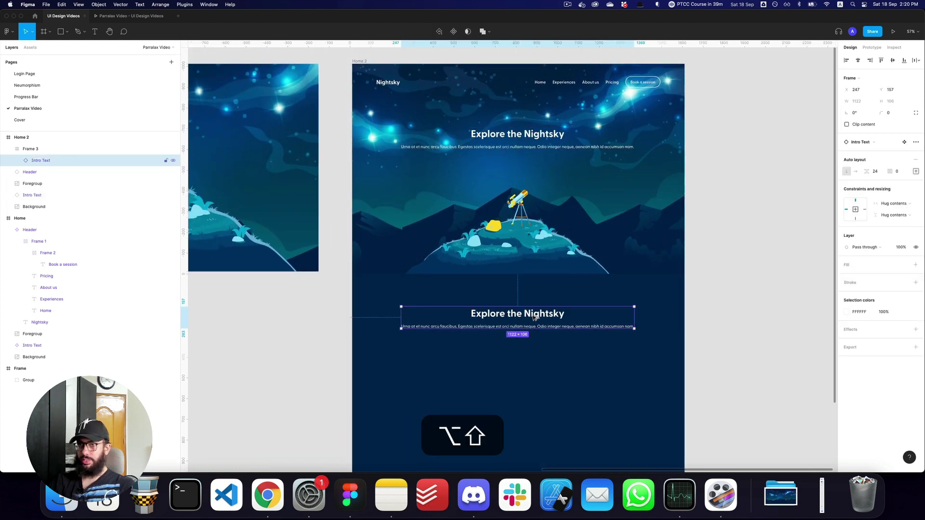
Step: Rename the dark blue frame as Experiences
{"action": "key", "text": "shift+Return"}
{"action": "key", "text": "cmd+r"}
{"action": "type", "text": "E"}
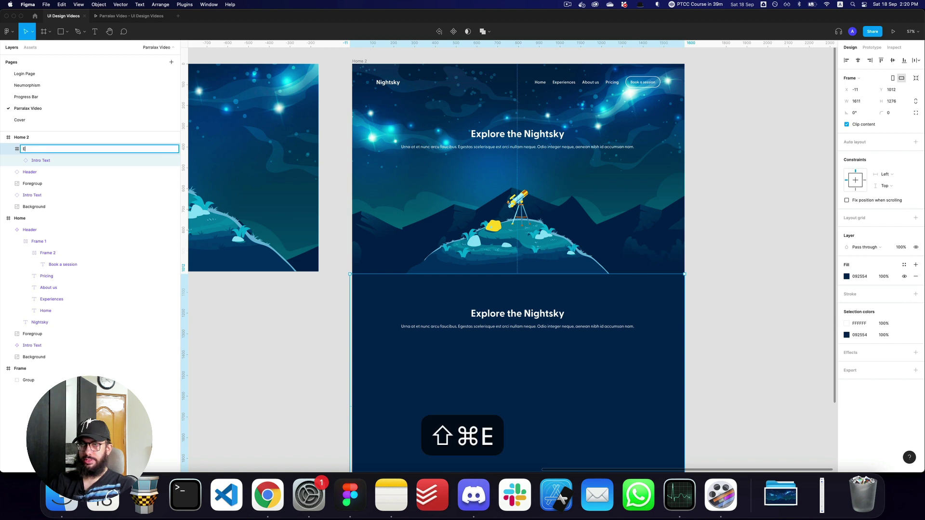
{"action": "type", "text": "xperien"}
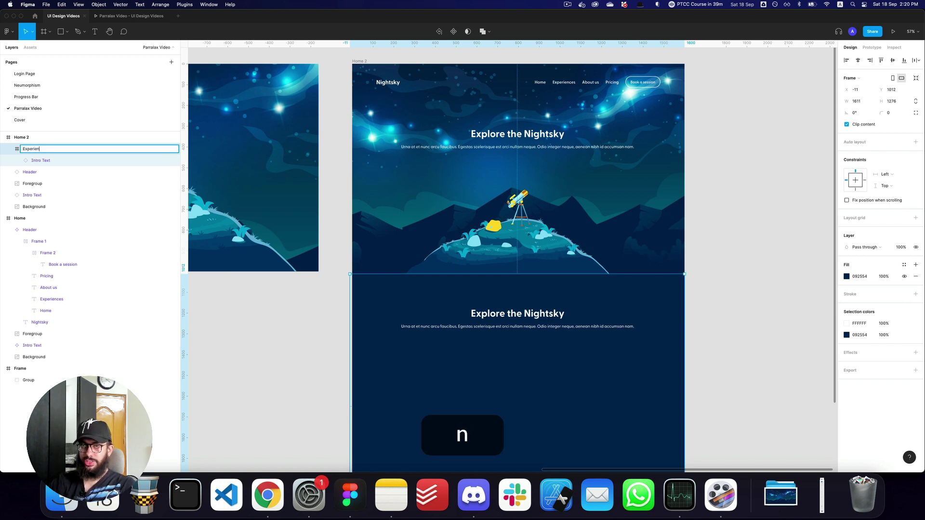
{"action": "type", "text": "ces"}
{"action": "key", "text": "Return"}
Step: Change the copied Intro Text heading in the Experiences frame to "Discover our experiences"
{"action": "left_click_drag", "start_coordinate": [480, 279], "coordinate": [384, 216]}
{"action": "left_click", "coordinate": [425, 256]}
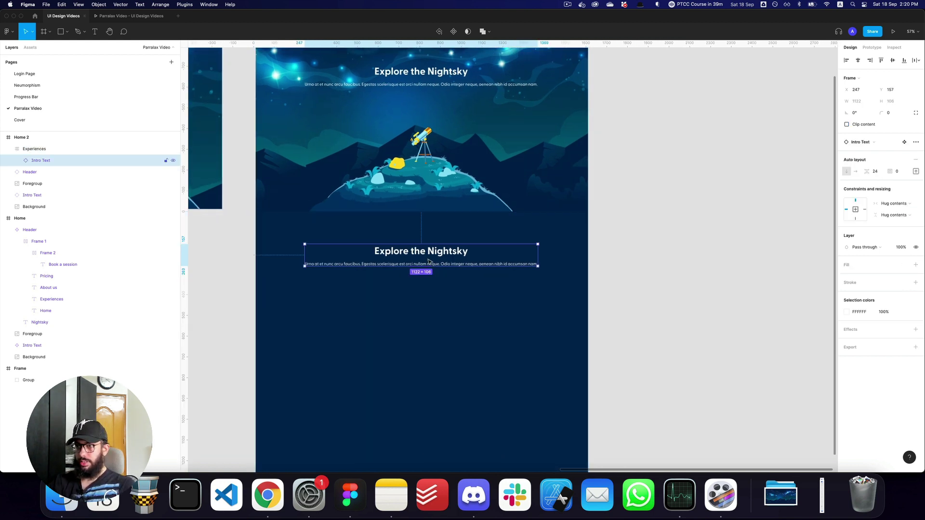
{"action": "key", "text": "shift"}
{"action": "double_click", "coordinate": [428, 247], "text": "super"}
{"action": "type", "text": "D"}
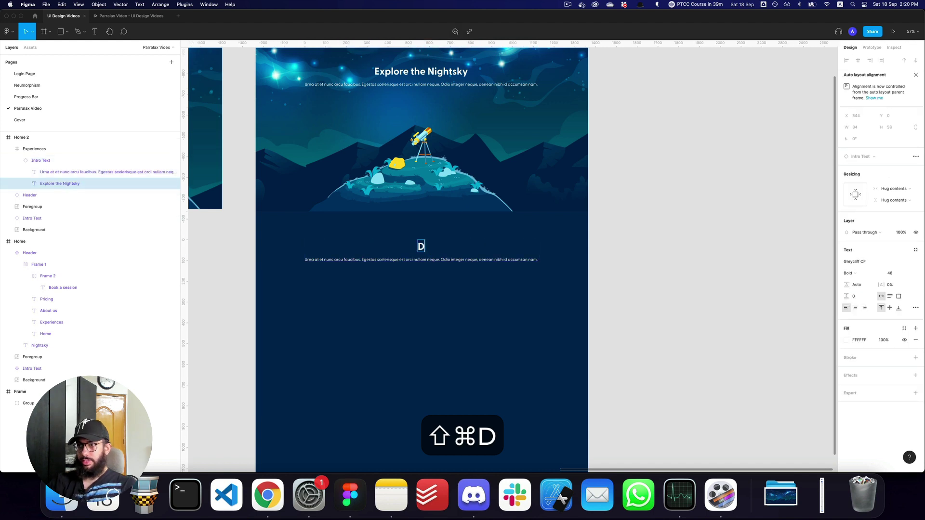
{"action": "type", "text": "iscover our experience"}
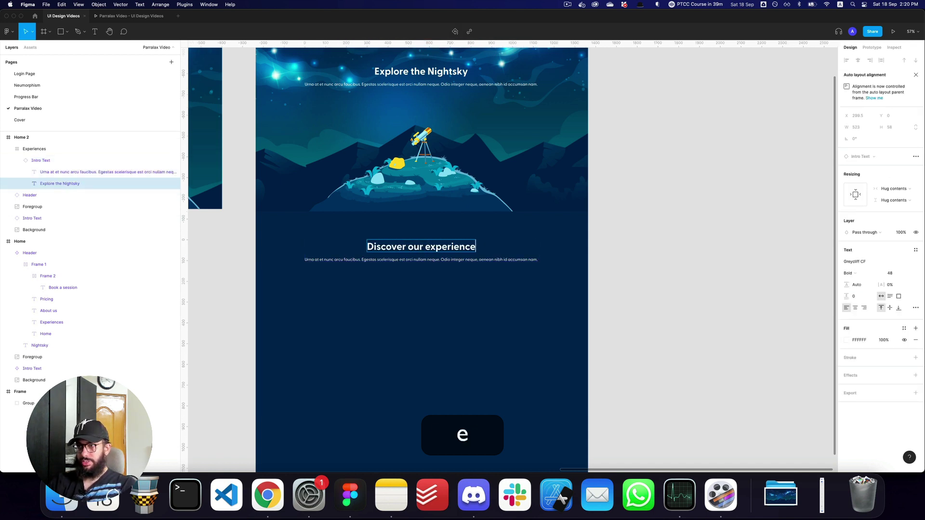
{"action": "type", "text": "s"}
{"action": "key", "text": "Escape"}
Step: Replace the paragraph under the new heading with auto-generated Lorem Ipsum text and centre the text block horizontally in the Experiences frame
{"action": "left_click", "coordinate": [433, 262], "text": "super"}
{"action": "key", "text": "super+p"}
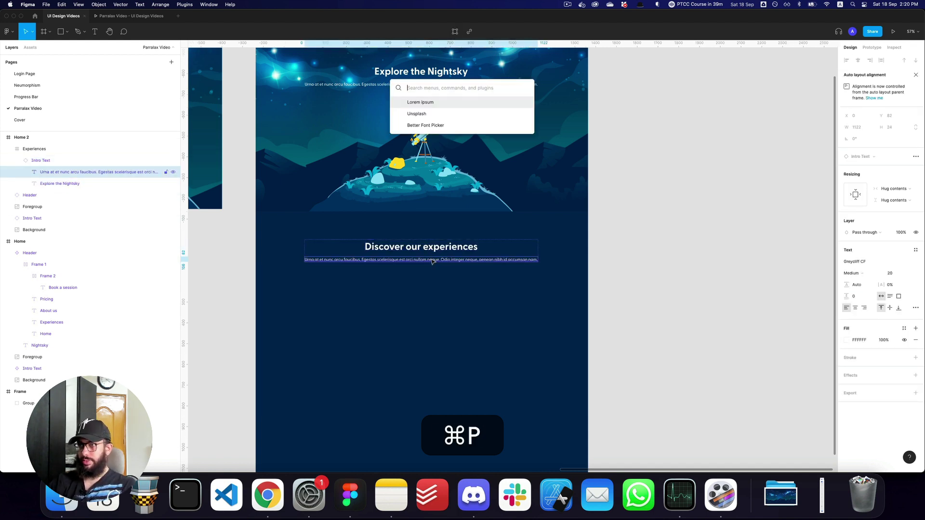
{"action": "key", "text": "Return"}
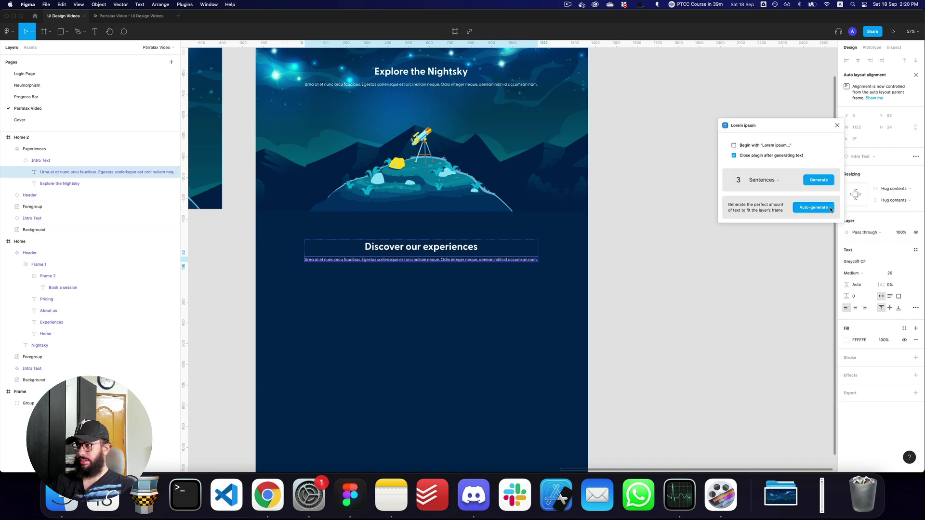
{"action": "left_click", "coordinate": [814, 208]}
{"action": "key", "text": "alt+h"}
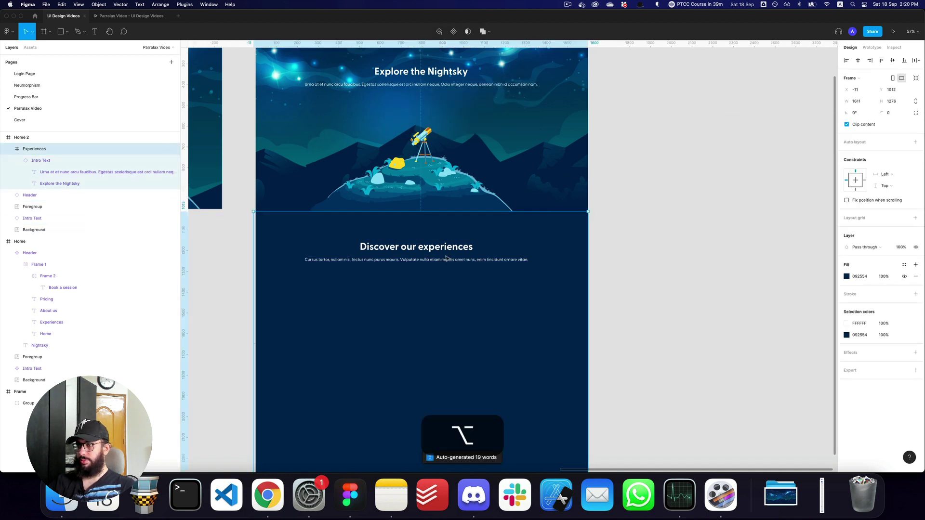
Step: Draw a portrait frame about 271 × 307 in the Experiences section, below and toward the left of the paragraph
{"action": "left_click_drag", "start_coordinate": [622, 259], "coordinate": [656, 195]}
{"action": "key", "text": "a"}
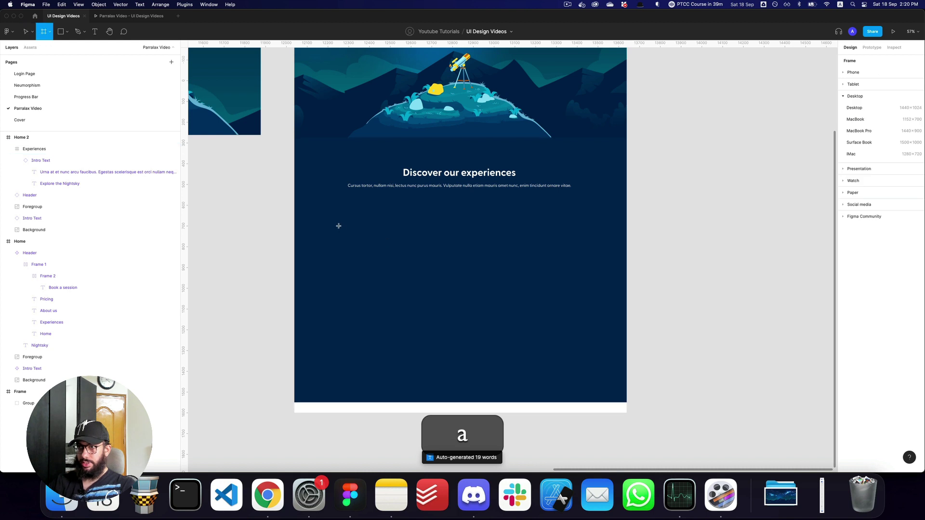
{"action": "left_click_drag", "start_coordinate": [339, 225], "coordinate": [419, 327]}
{"action": "left_click_drag", "start_coordinate": [404, 293], "coordinate": [395, 291]}
Step: Fill the portrait frame with a pink and turquoise abstract image using the Unsplash plugin
{"action": "key", "text": "z"}
{"action": "left_click", "coordinate": [383, 280]}
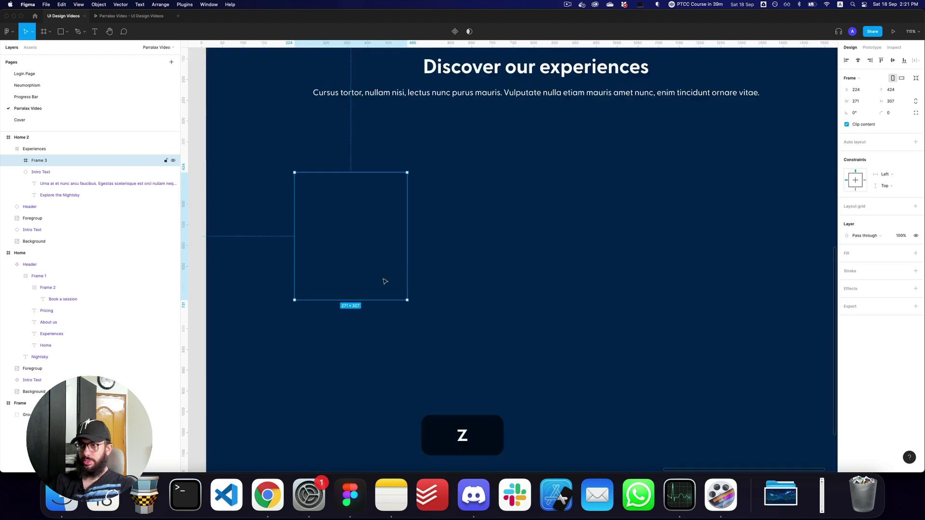
{"action": "key", "text": "cmd+p"}
{"action": "type", "text": "uns"}
{"action": "key", "text": "Down"}
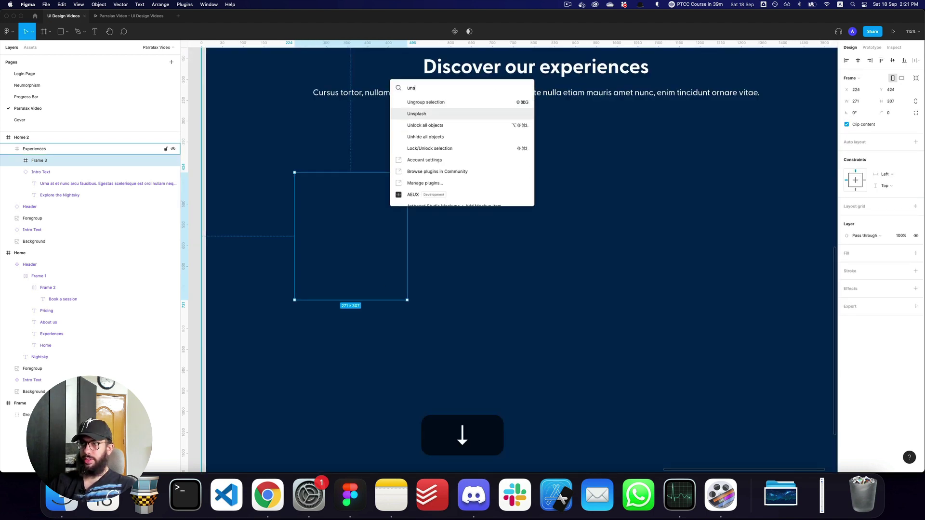
{"action": "key", "text": "Return"}
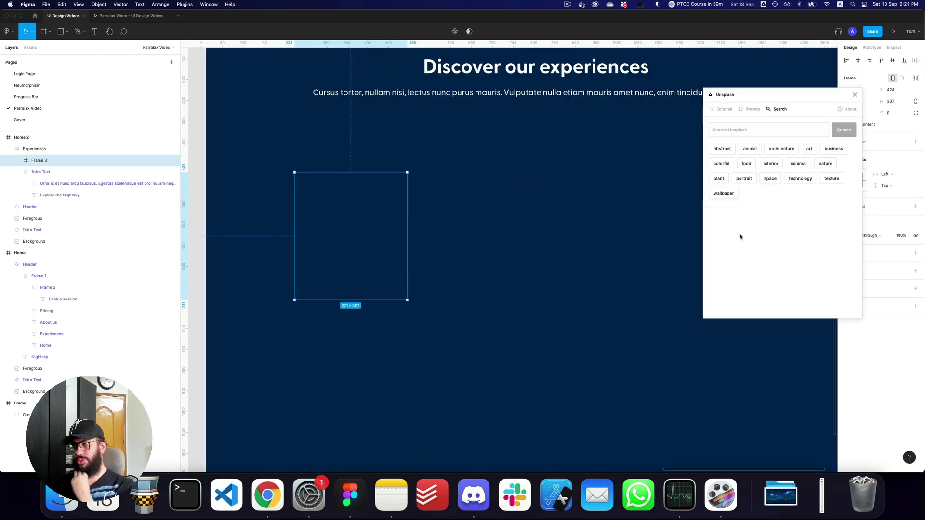
{"action": "left_click", "coordinate": [722, 150]}
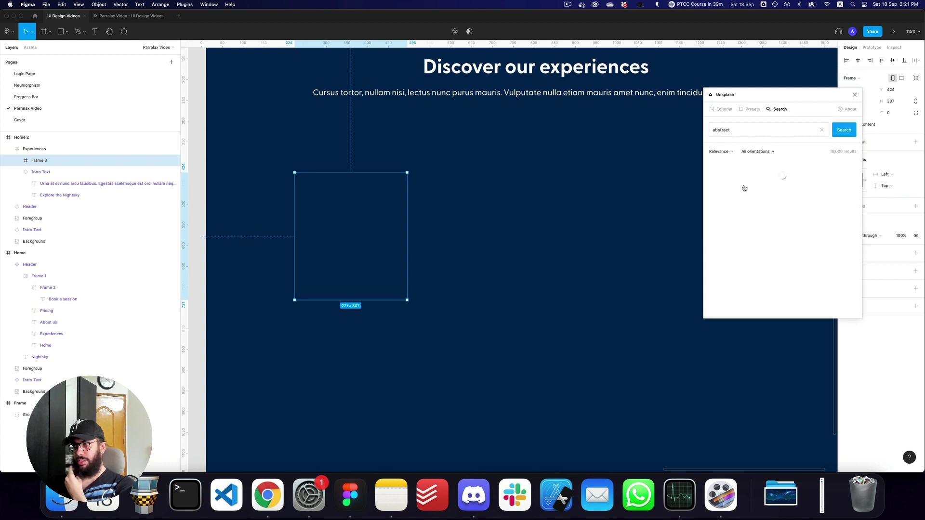
{"action": "left_click", "coordinate": [855, 95]}
Step: Add a "Midnight Sky" text label and centre it on the abstract image frame
{"action": "key", "text": "t"}
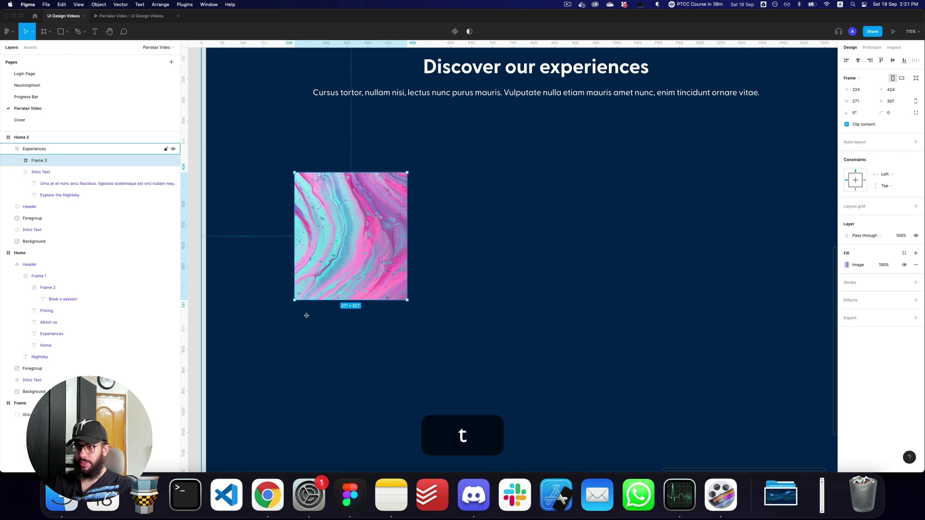
{"action": "left_click", "coordinate": [302, 325]}
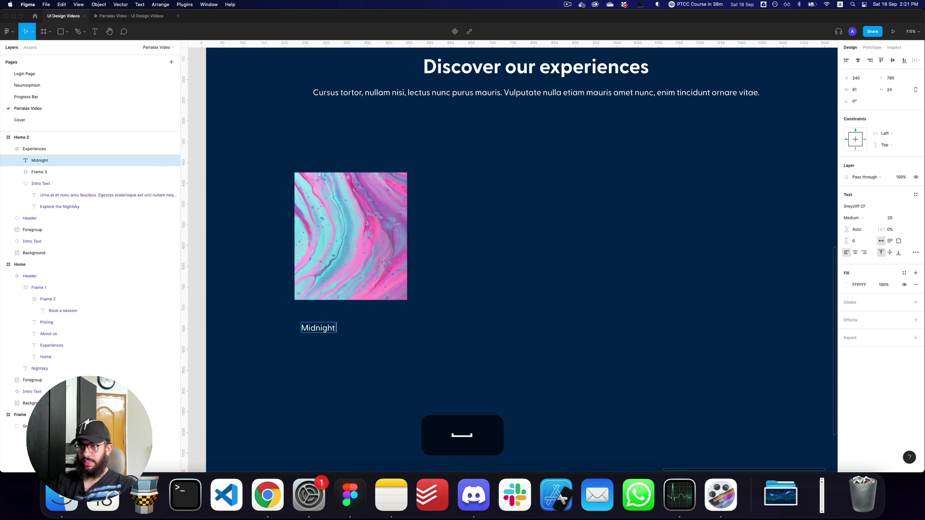
{"action": "key", "text": "Escape"}
{"action": "key", "text": "v"}
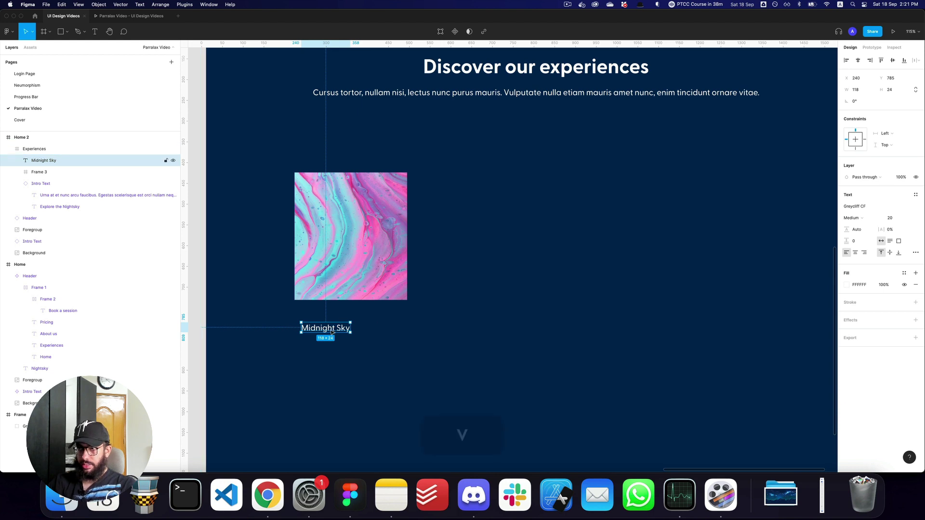
{"action": "left_click_drag", "start_coordinate": [332, 331], "coordinate": [357, 240]}
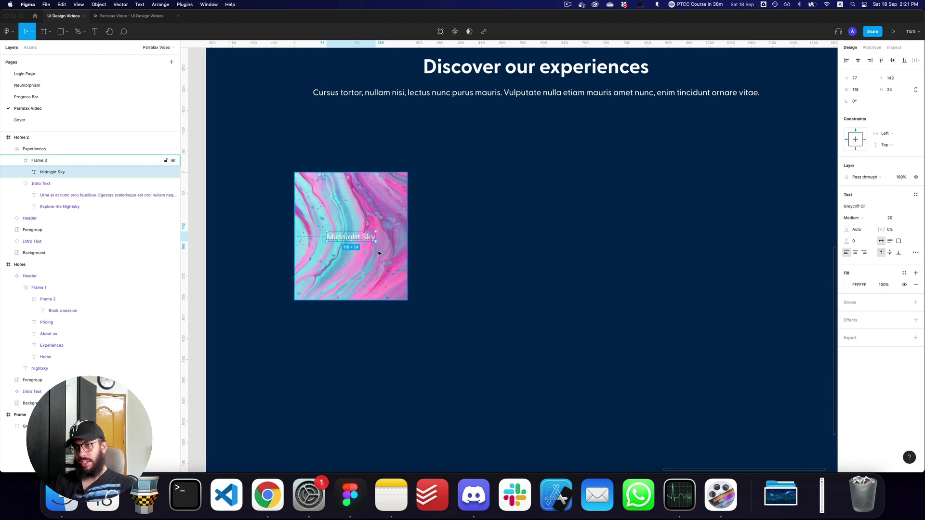
{"action": "key", "text": "alt+v"}
Step: Move the Midnight Sky label beneath the image's left edge and duplicate it below as a text box of about 271 × 61
{"action": "scroll", "coordinate": [379, 256], "scroll_direction": "up", "scroll_amount": 1}
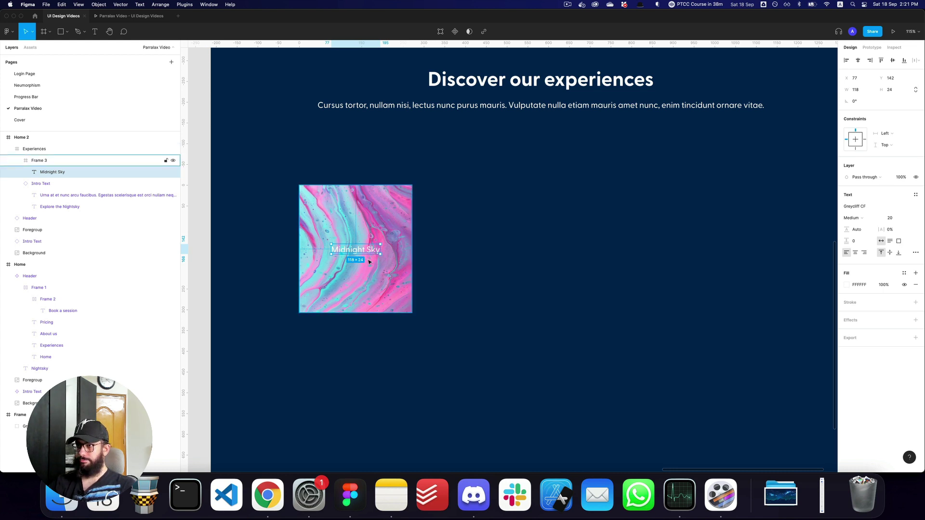
{"action": "key", "text": "super"}
{"action": "left_click_drag", "start_coordinate": [367, 254], "coordinate": [409, 370]}
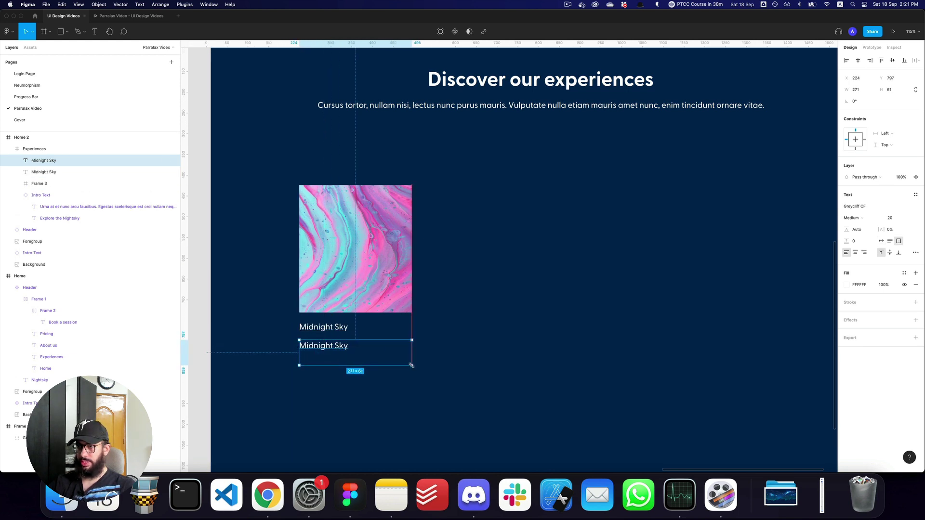
Step: Fill the lower Midnight Sky text box with auto-generated text from the Lorem Ipsum plugin
{"action": "key", "text": "super+slash"}
{"action": "type", "text": "lorem"}
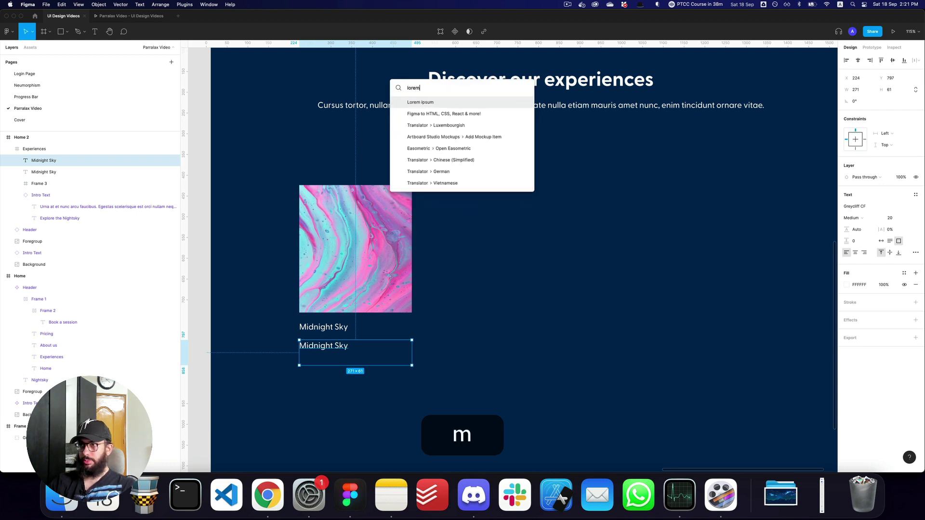
{"action": "key", "text": "Return"}
{"action": "left_click", "coordinate": [806, 207]}
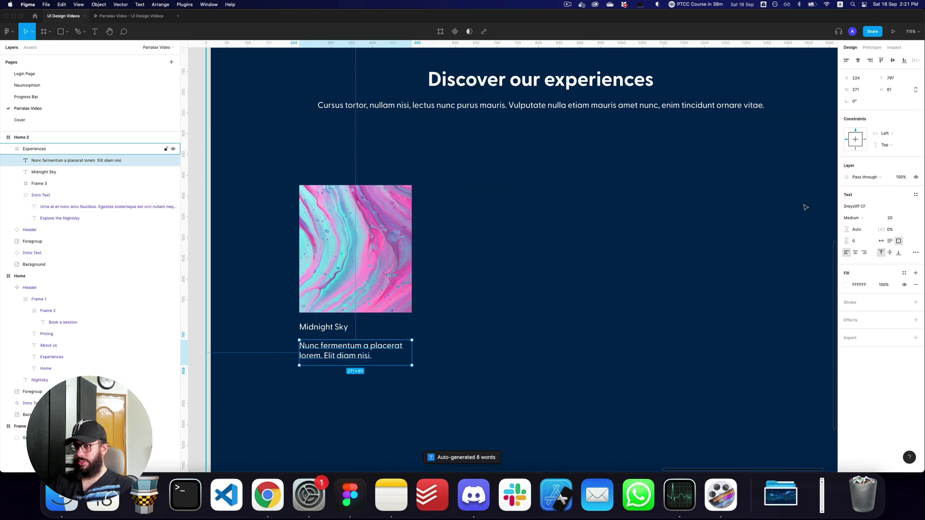
Step: Set the description text's font size to 16, its resizing to auto height and its opacity to 60%
{"action": "left_click", "coordinate": [899, 218]}
{"action": "type", "text": "16"}
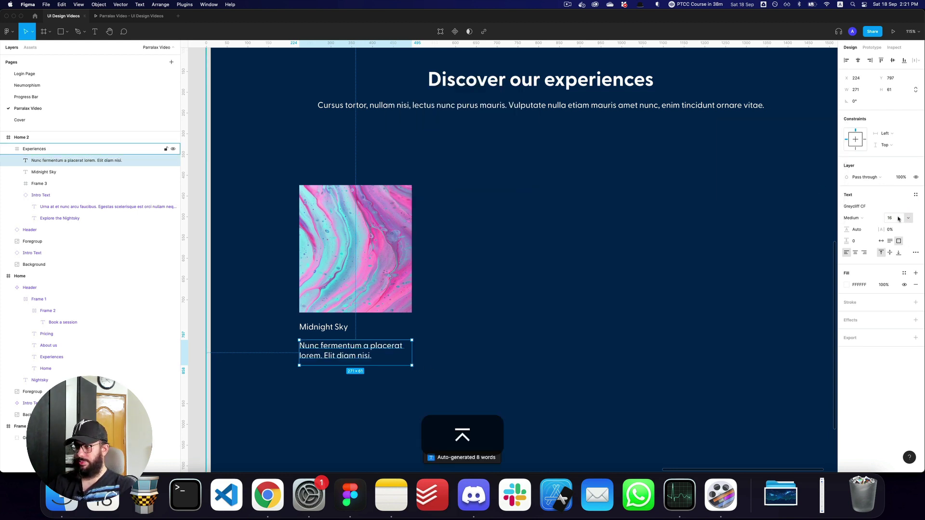
{"action": "key", "text": "Escape"}
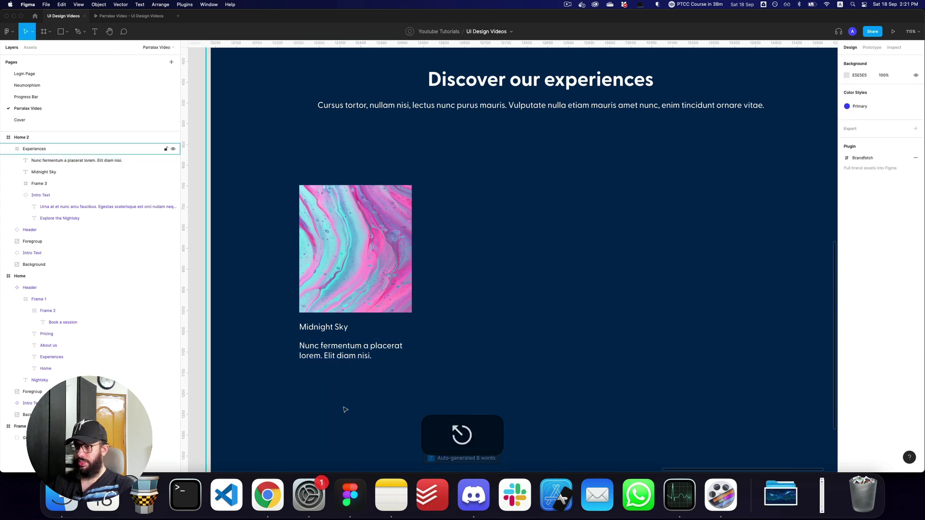
{"action": "key", "text": "super+v"}
{"action": "type", "text": "1"}
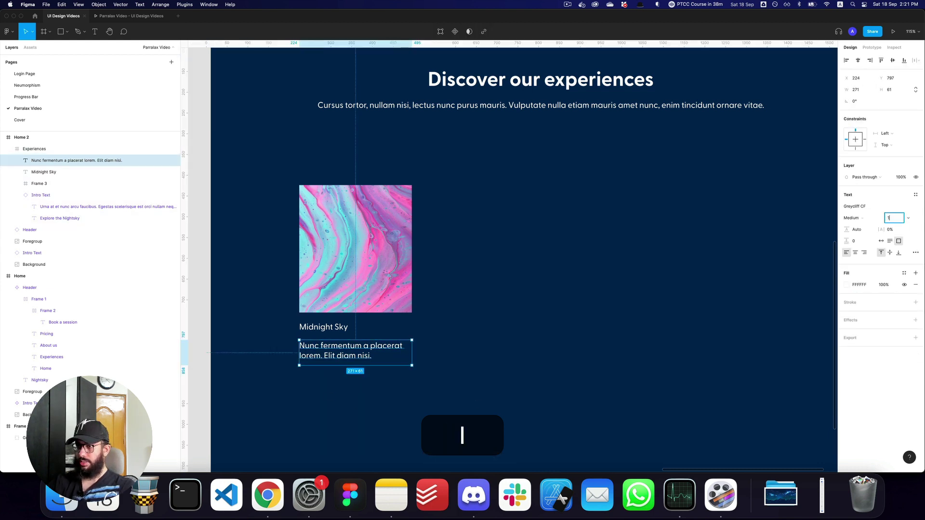
{"action": "type", "text": "6"}
{"action": "key", "text": "Return"}
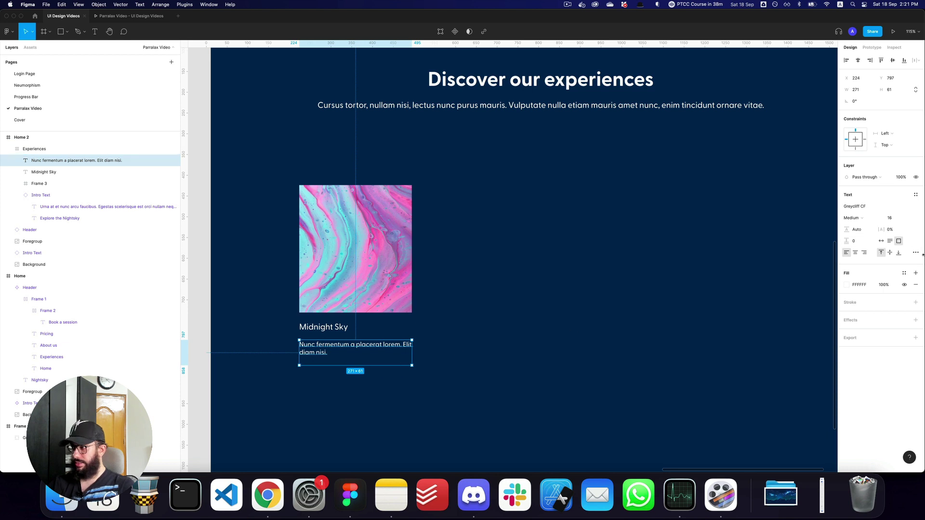
{"action": "key", "text": "6"}
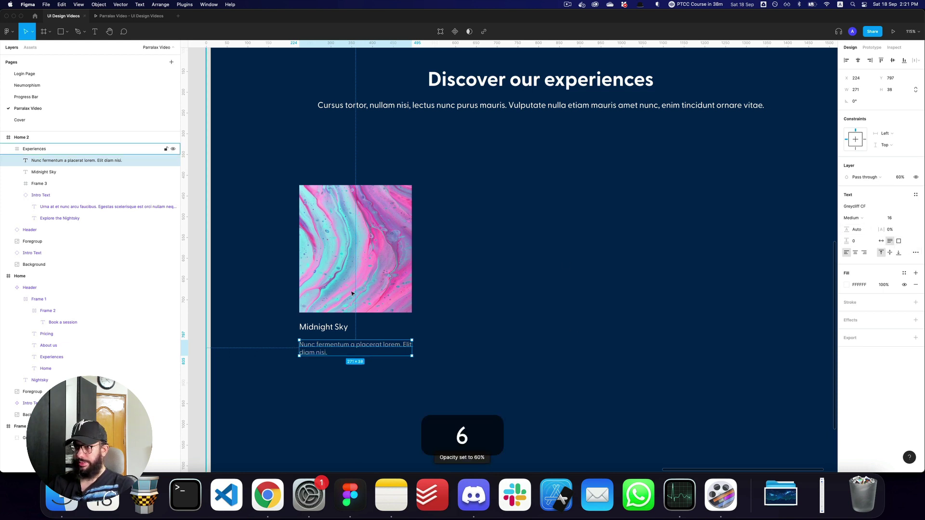
Step: Wrap the Midnight Sky label and its description in an auto layout, and set the label's font weight to Bold
{"action": "left_click", "coordinate": [324, 327], "text": "shift"}
{"action": "key", "text": "super+shift+a"}
{"action": "left_click", "coordinate": [323, 326]}
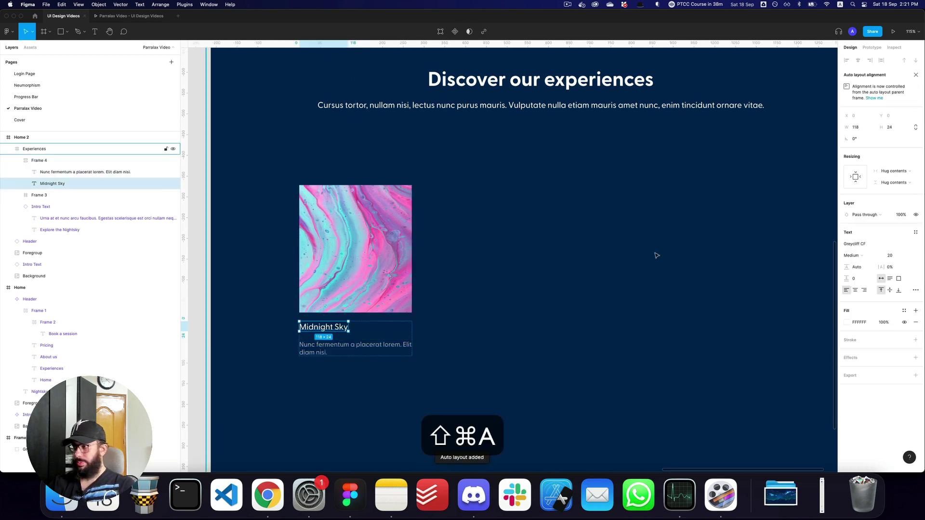
{"action": "left_click", "coordinate": [855, 255]}
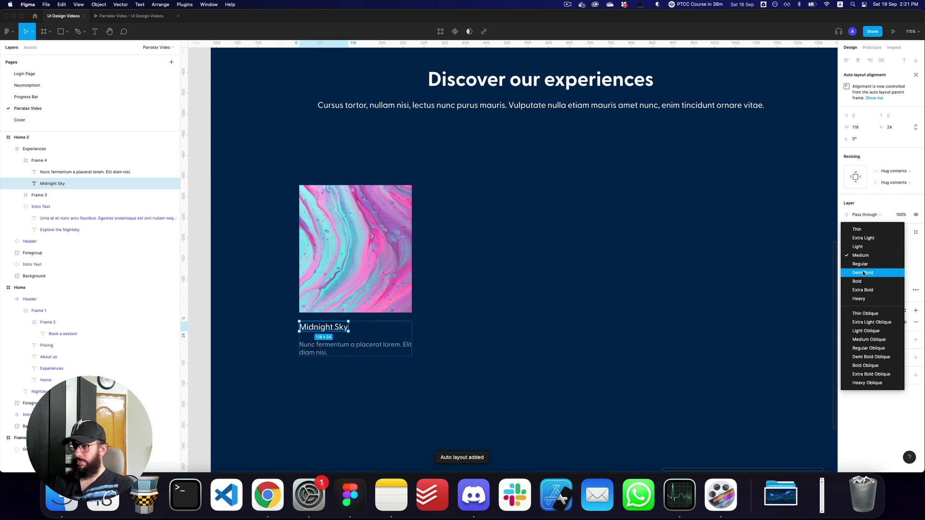
{"action": "left_click", "coordinate": [863, 274]}
{"action": "left_click", "coordinate": [858, 257]}
{"action": "left_click", "coordinate": [859, 264]}
Step: Set the spacing between items in the label and description auto layout to 12
{"action": "left_click", "coordinate": [39, 161]}
{"action": "left_click", "coordinate": [875, 154]}
{"action": "type", "text": "12"}
{"action": "key", "text": "Return"}
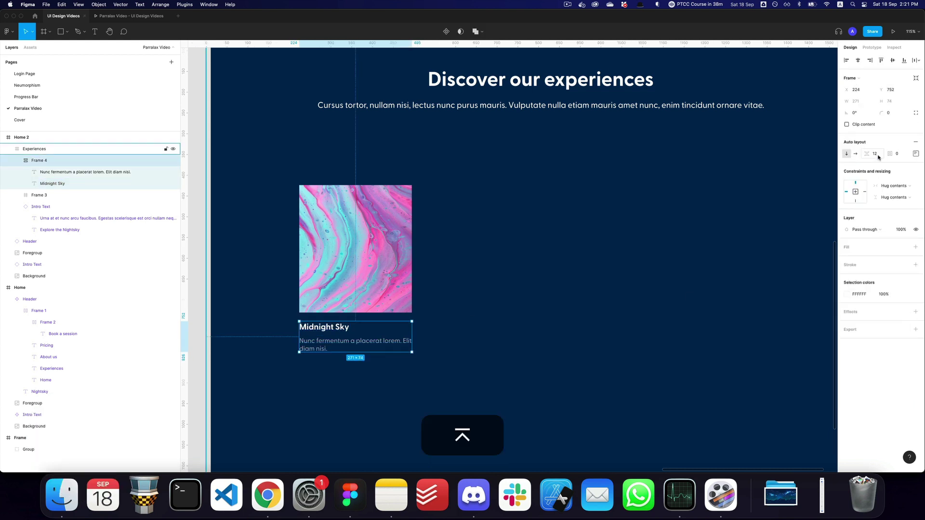
Step: Wrap the card image and its text in an auto layout, rename it Experience Component, and turn it into a component
{"action": "left_click", "coordinate": [357, 290], "text": "shift"}
{"action": "key", "text": "shift+a"}
{"action": "key", "text": "super+r"}
{"action": "type", "text": "ComExperience"}
{"action": "key", "text": "Return"}
{"action": "key", "text": "alt+super+k"}
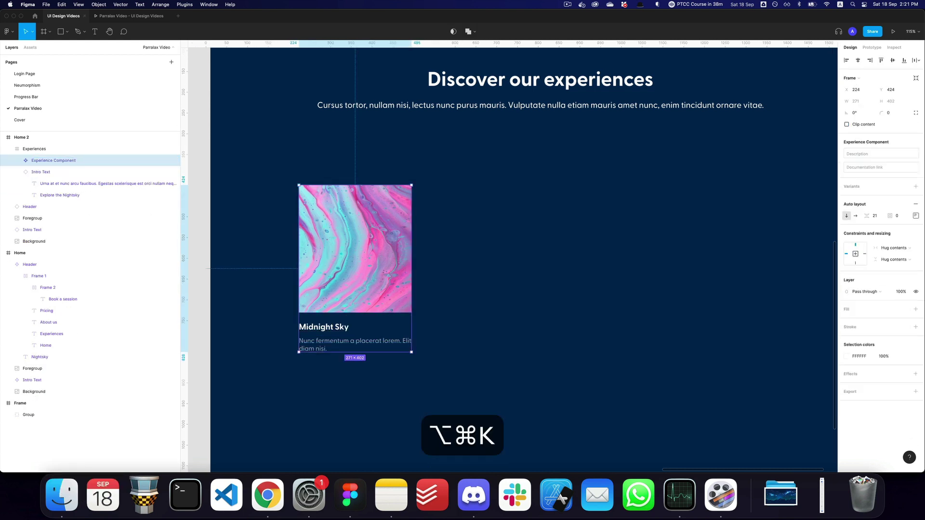
Step: Duplicate the Experience Component into a horizontal row of four evenly spaced cards
{"action": "scroll", "coordinate": [469, 333], "scroll_direction": "down", "scroll_amount": 5}
{"action": "left_click_drag", "start_coordinate": [414, 302], "coordinate": [486, 303]}
{"action": "key", "text": "super+d"}
{"action": "key", "text": "super+d"}
Step: Wrap the four cards in one horizontal auto layout and move the row up closer to the Discover our experiences text
{"action": "left_click", "coordinate": [639, 310]}
{"action": "left_click", "coordinate": [639, 309]}
{"action": "left_click", "coordinate": [558, 304], "text": "shift"}
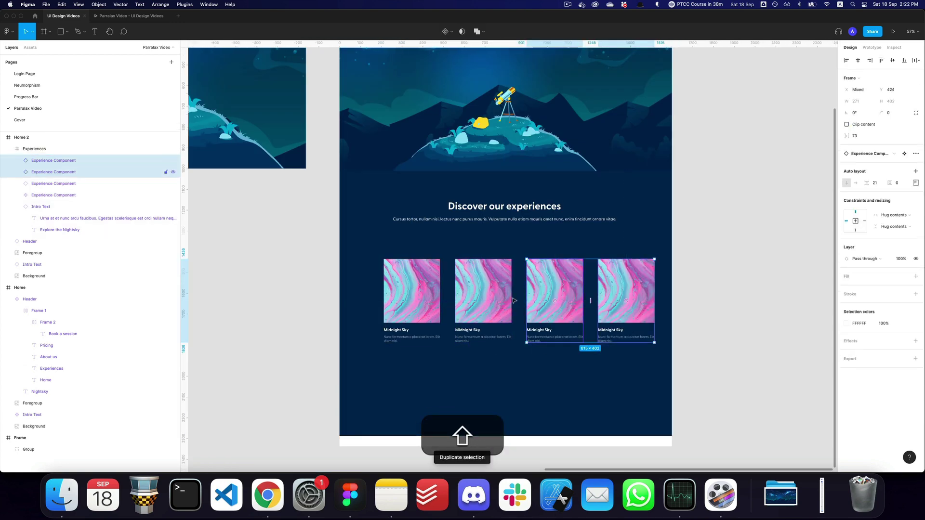
{"action": "left_click", "coordinate": [485, 301], "text": "shift"}
{"action": "left_click", "coordinate": [418, 300], "text": "shift"}
{"action": "key", "text": "shift+a"}
{"action": "key", "text": "alt+shift+h"}
{"action": "left_click_drag", "start_coordinate": [610, 303], "coordinate": [609, 286]}
Step: Set the card row's item spacing to 80, centre it horizontally in the Experiences frame, and ungroup it
{"action": "left_click", "coordinate": [875, 154]}
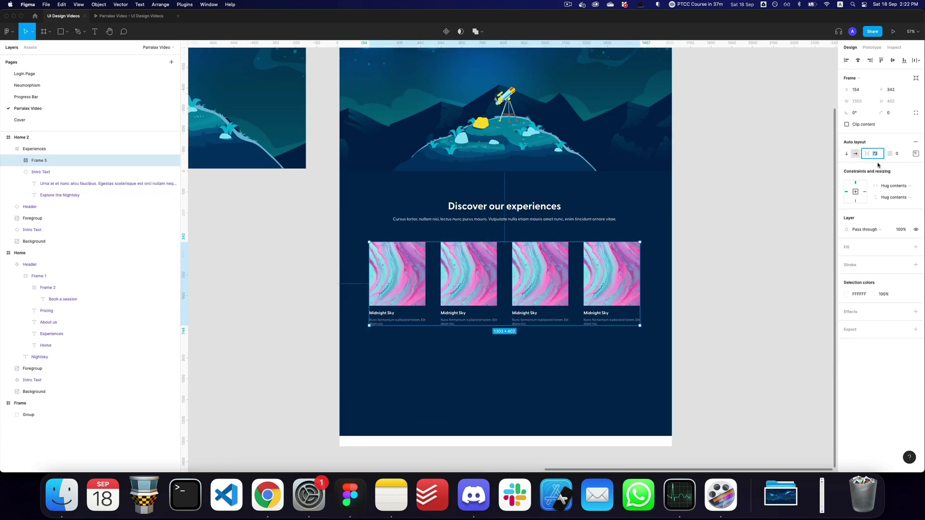
{"action": "type", "text": "80"}
{"action": "key", "text": "Return"}
{"action": "key", "text": "alt+h"}
{"action": "key", "text": "shift+super+g"}
Step: Change the second card's title to Arabian Nights
{"action": "key", "text": "Escape"}
{"action": "left_click", "coordinate": [451, 315], "text": "super"}
{"action": "key", "text": "super+z"}
{"action": "scroll", "coordinate": [451, 316], "scroll_direction": "up", "scroll_amount": 5}
{"action": "key", "text": "Return"}
{"action": "type", "text": "Ar"}
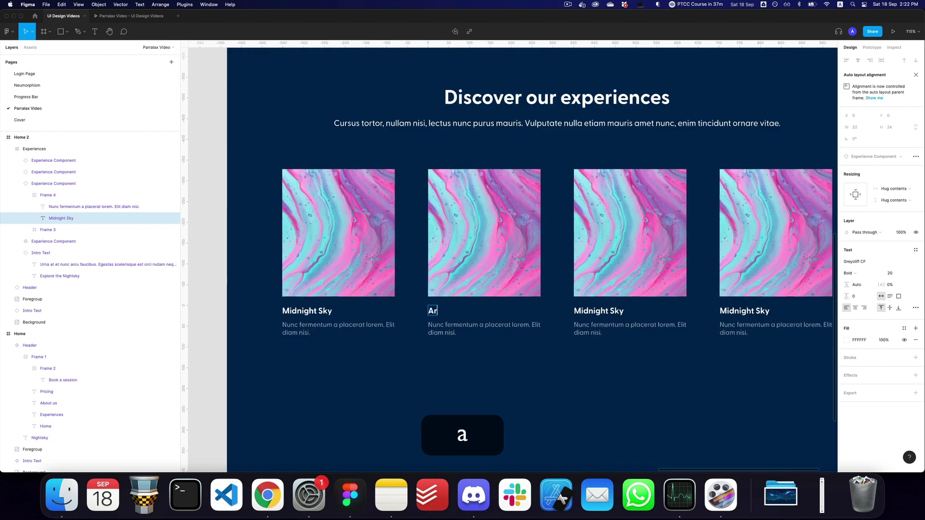
Step: Change the third card's title to Milkyway galaxy and the fourth card's title to Nightfire Camping
{"action": "left_click", "coordinate": [598, 311], "text": "super"}
{"action": "key", "text": "Return"}
{"action": "type", "text": "Gal"}
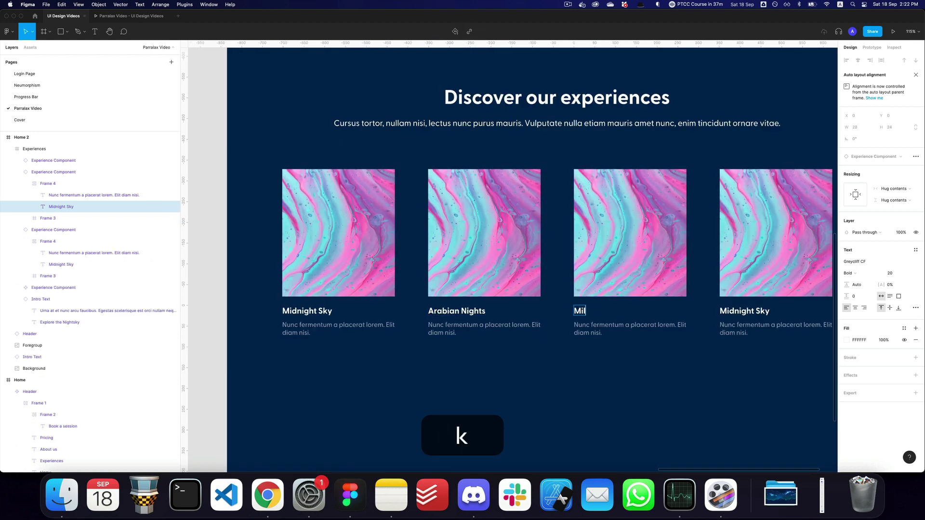
{"action": "key", "text": "Escape"}
{"action": "double_click", "coordinate": [730, 311], "text": "super"}
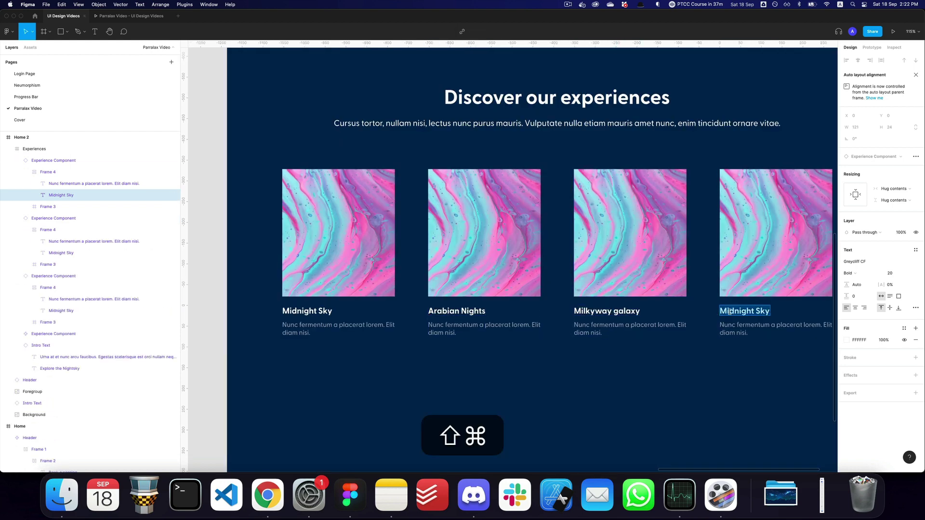
{"action": "type", "text": "Nightfire Camping"}
{"action": "key", "text": "Escape"}
Step: Switch to Chrome, return to the Freepik night landscape results, and download the Metropolis night landscape neon cartoon vector
{"action": "scroll", "coordinate": [727, 313], "scroll_direction": "down", "scroll_amount": 10}
{"action": "left_click", "coordinate": [599, 273]}
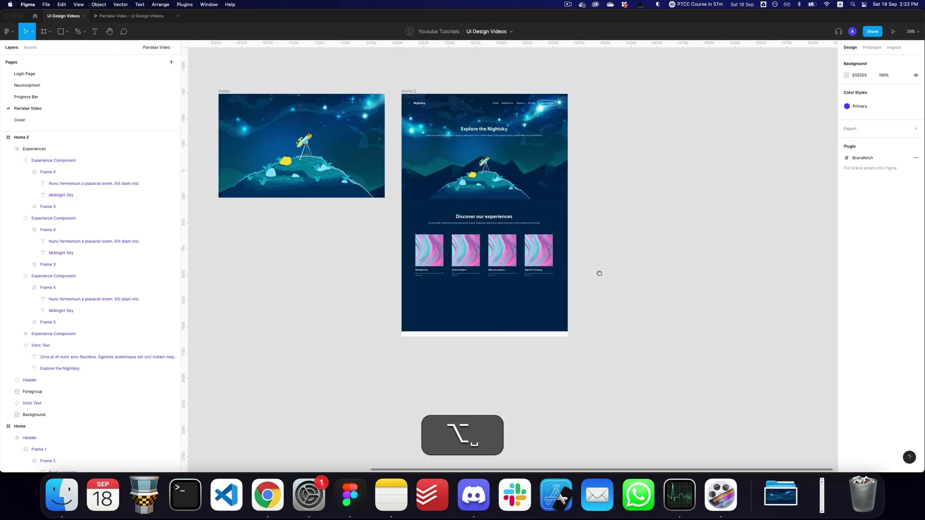
{"action": "key", "text": "super+Tab"}
{"action": "left_click", "coordinate": [449, 217]}
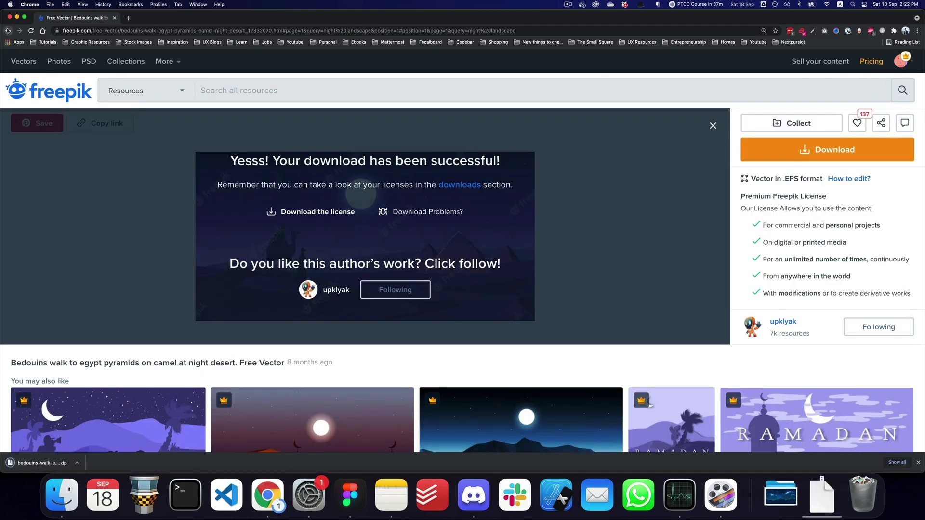
{"action": "left_click", "coordinate": [8, 30]}
{"action": "scroll", "coordinate": [506, 226], "scroll_direction": "down", "scroll_amount": 3}
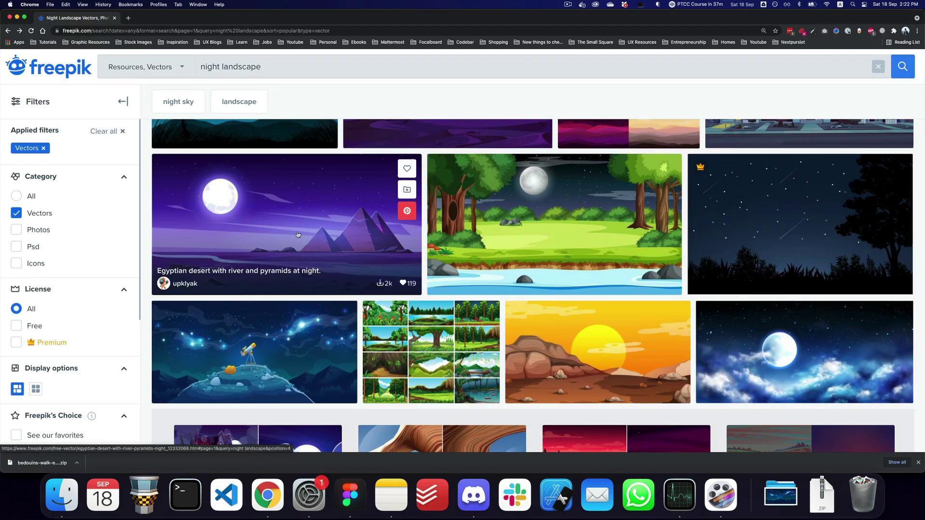
{"action": "scroll", "coordinate": [298, 234], "scroll_direction": "down", "scroll_amount": 10}
{"action": "left_click", "coordinate": [795, 289]}
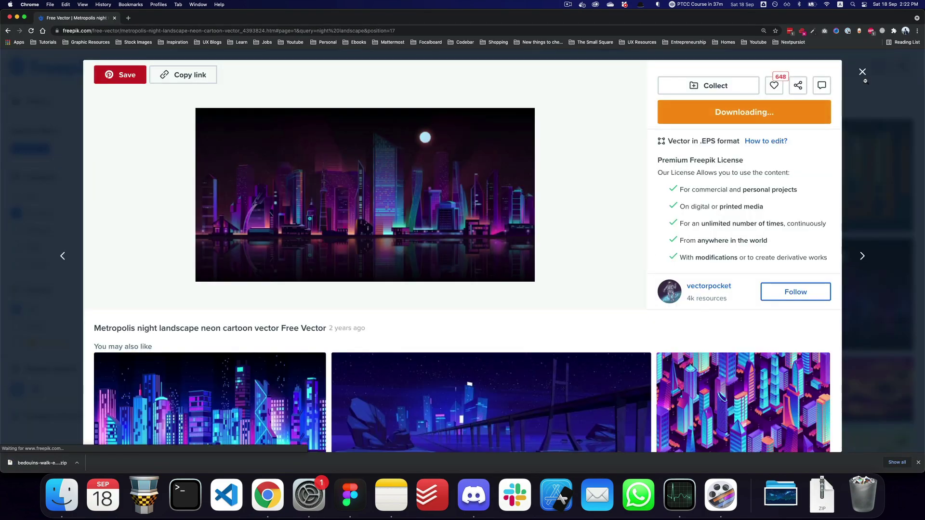
{"action": "left_click", "coordinate": [866, 81]}
Step: Download the Earth view at night from alien planet, neon space vector from the Freepik results
{"action": "scroll", "coordinate": [595, 284], "scroll_direction": "down", "scroll_amount": 9}
{"action": "scroll", "coordinate": [593, 288], "scroll_direction": "down", "scroll_amount": 2}
{"action": "left_click", "coordinate": [592, 289]}
{"action": "left_click", "coordinate": [751, 112]}
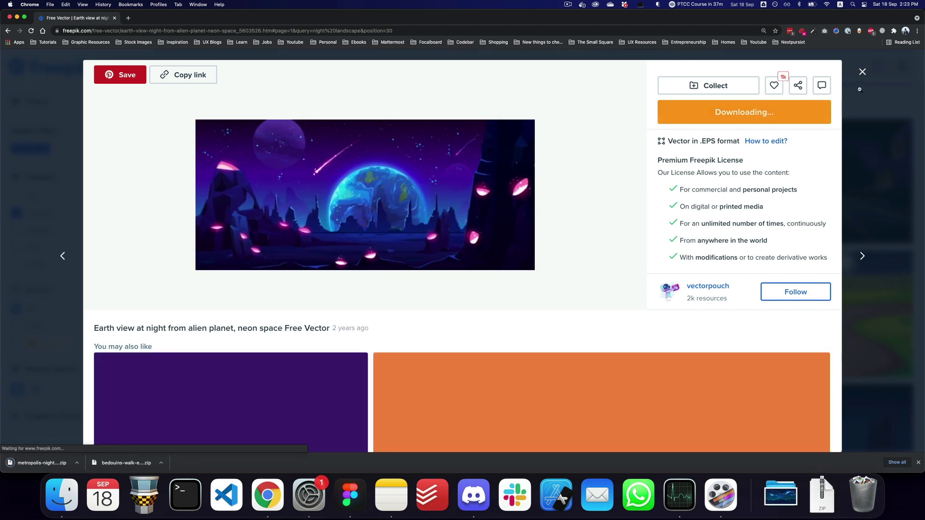
{"action": "left_click", "coordinate": [861, 74]}
Step: Download the Bungalow at night on tropical island vector from the Freepik results
{"action": "scroll", "coordinate": [398, 271], "scroll_direction": "down", "scroll_amount": 5}
{"action": "left_click", "coordinate": [398, 268]}
{"action": "left_click", "coordinate": [804, 117]}
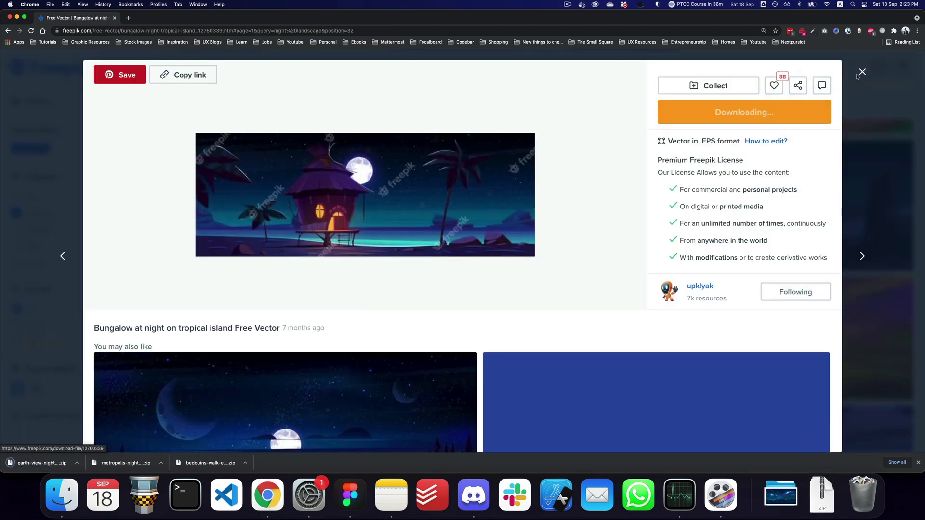
Step: Extract the bungalow-night-tropical-island archive from the Downloads folder and show its contents in Finder
{"action": "key", "text": "super+Tab"}
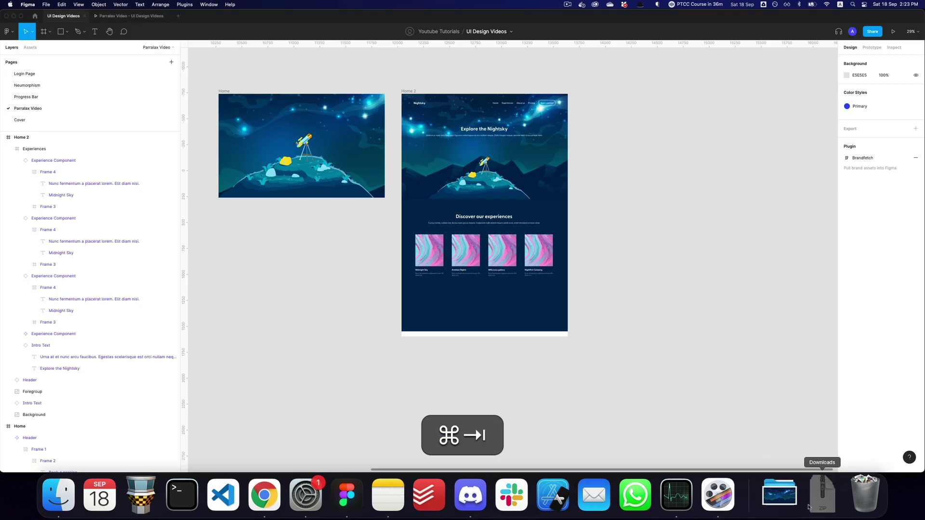
{"action": "left_click", "coordinate": [809, 508]}
{"action": "left_click", "coordinate": [828, 384]}
{"action": "left_click", "coordinate": [822, 496]}
{"action": "left_click", "coordinate": [826, 429]}
{"action": "left_click", "coordinate": [822, 496]}
{"action": "left_click", "coordinate": [828, 419]}
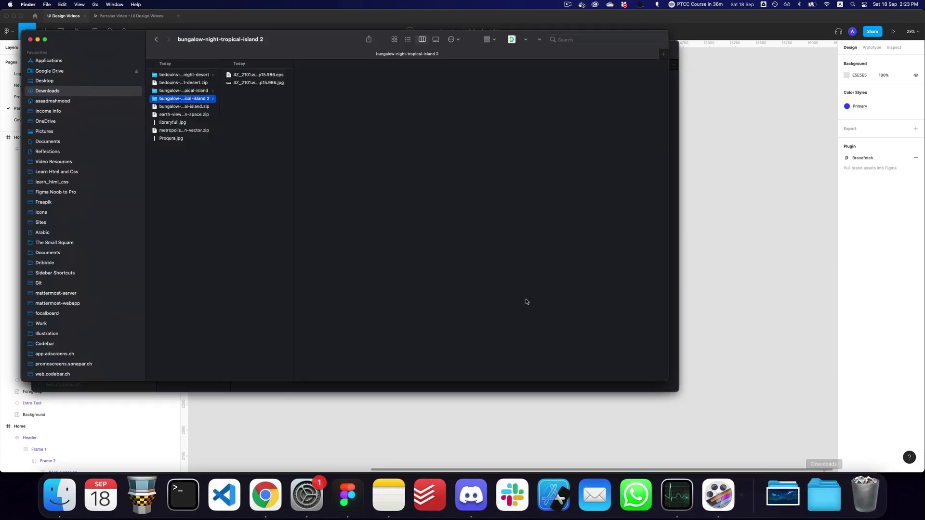
Step: Delete the duplicate bungalow folder and the bungalow zip from Downloads, and extract the earth-view zip
{"action": "key", "text": "super+BackSpace"}
{"action": "key", "text": "super+BackSpace"}
{"action": "key", "text": "Down"}
{"action": "key", "text": "super+BackSpace"}
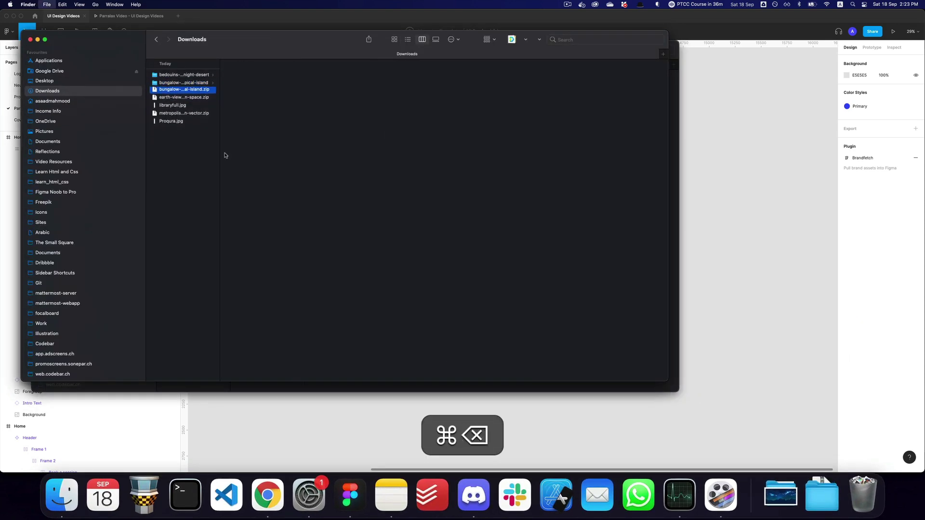
{"action": "key", "text": "super+Down"}
Step: Switch back to Chrome and download the Desert landscape with rocks, tropical tree, plants and cactuses at night vector
{"action": "key", "text": "super+Tab"}
{"action": "key", "text": "super+Tab"}
{"action": "left_click", "coordinate": [628, 211]}
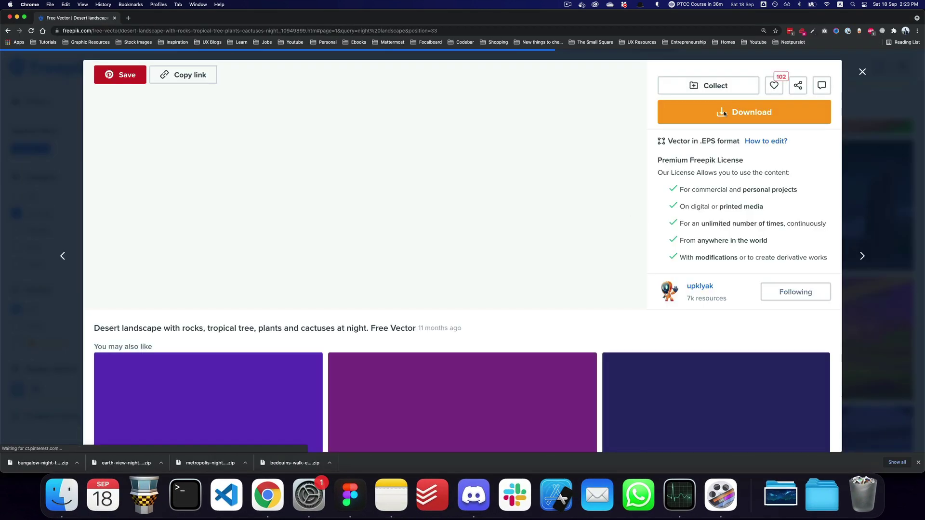
{"action": "key", "text": "super+Tab"}
{"action": "key", "text": "super+Tab"}
{"action": "key", "text": "super+Tab"}
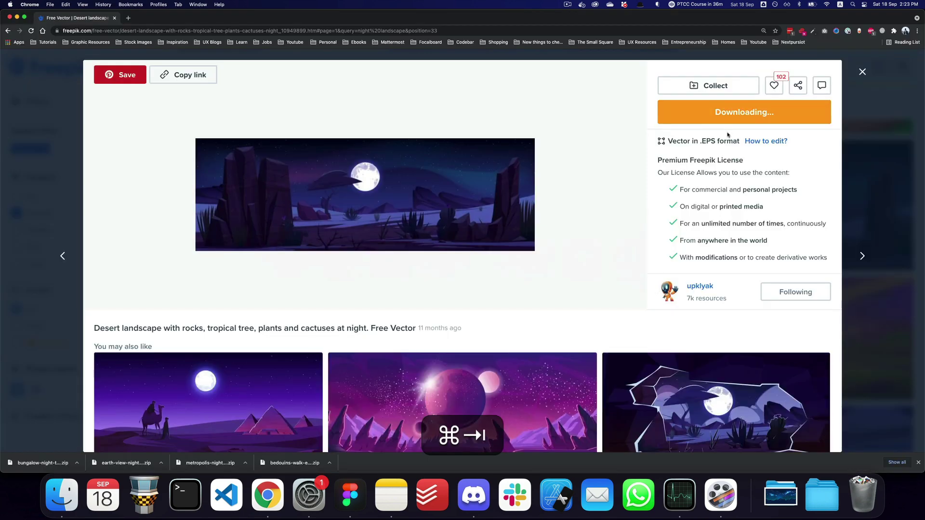
Step: Extract the desert landscape zip in the Downloads folder and delete the archive
{"action": "key", "text": "super+Tab"}
{"action": "key", "text": "Up"}
{"action": "key", "text": "super+Down"}
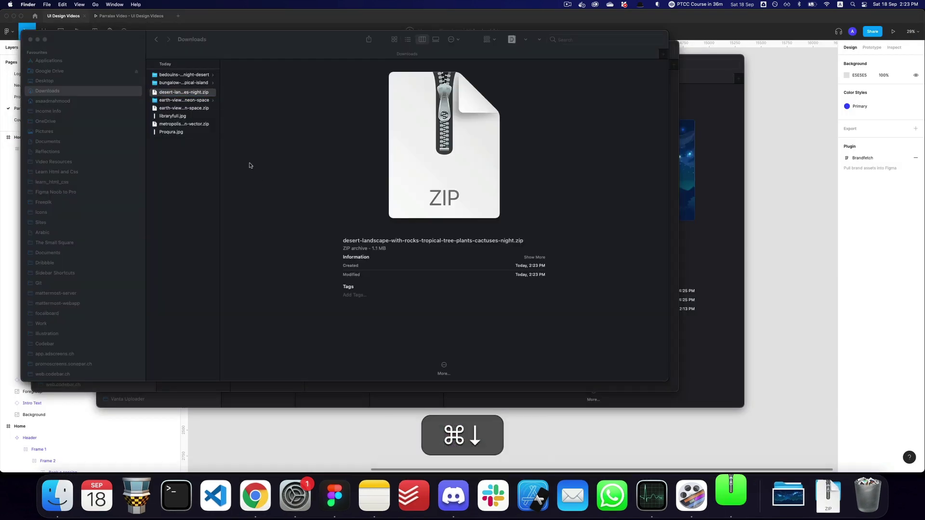
{"action": "key", "text": "super+BackSpace"}
Step: Copy the Earth view image from Downloads into Figma and apply it as the fill of the Midnight Sky card's image frame
{"action": "key", "text": "Right"}
{"action": "key", "text": "Down"}
{"action": "key", "text": "super+c"}
{"action": "key", "text": "super+Tab"}
{"action": "key", "text": "super+v"}
{"action": "key", "text": "alt+super+c"}
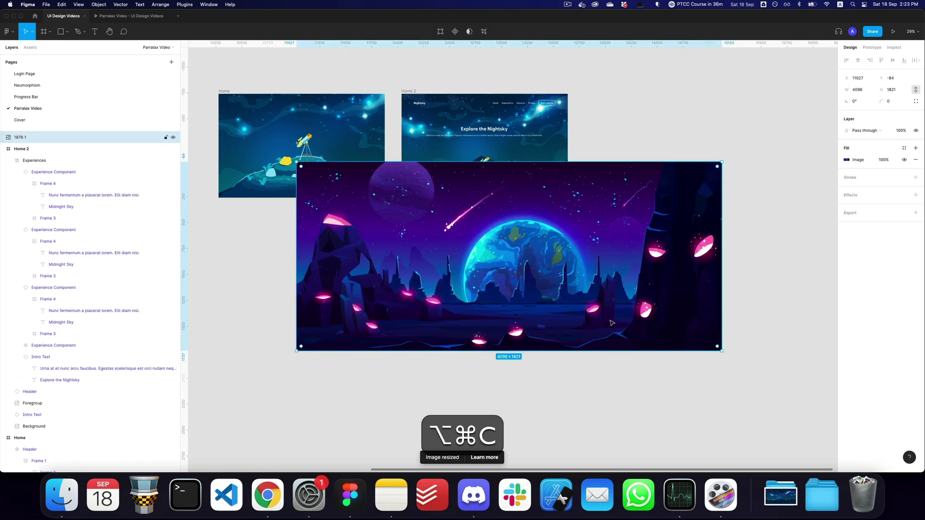
{"action": "key", "text": "super+z"}
{"action": "left_click", "coordinate": [429, 251], "text": "super"}
{"action": "key", "text": "alt+super+v"}
Step: Set the corner radius of the Midnight Sky card's image frame to 24
{"action": "scroll", "coordinate": [440, 265], "scroll_direction": "up", "scroll_amount": 5}
{"action": "left_click", "coordinate": [890, 150]}
{"action": "type", "text": "24"}
{"action": "key", "text": "Return"}
{"action": "left_click", "coordinate": [482, 313]}
{"action": "key", "text": "z"}
{"action": "left_click", "coordinate": [467, 263]}
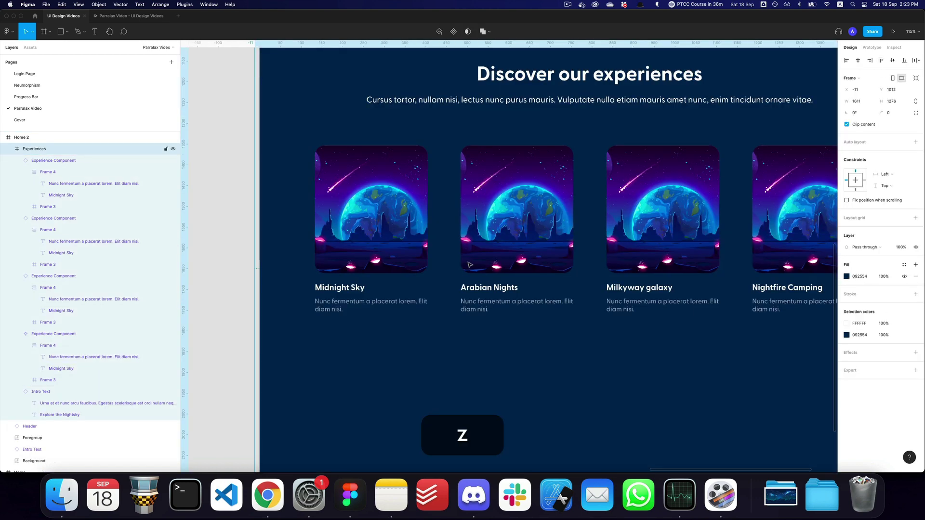
{"action": "left_click", "coordinate": [467, 262], "text": "alt"}
Step: Copy the desert landscape image 3967.jpg into Figma and apply it as the fill of the Arabian Nights card's image frame
{"action": "key", "text": "super+Tab"}
{"action": "left_click", "coordinate": [191, 92]}
{"action": "key", "text": "Right"}
{"action": "key", "text": "Down"}
{"action": "key", "text": "super+Down"}
{"action": "key", "text": "super+c"}
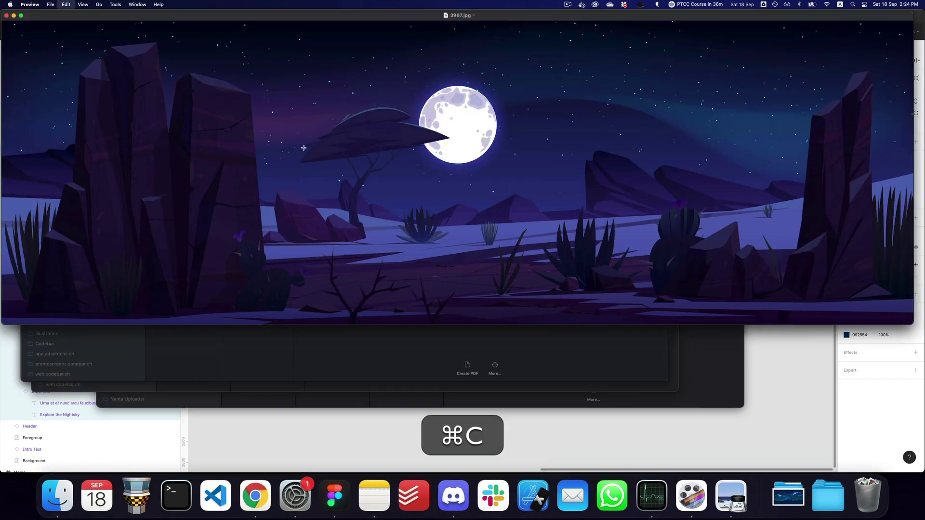
{"action": "key", "text": "super+Tab"}
{"action": "key", "text": "super+v"}
{"action": "key", "text": "alt+super+c"}
{"action": "key", "text": "alt+super+z"}
{"action": "left_click", "coordinate": [514, 262], "text": "super"}
{"action": "key", "text": "alt+super+v"}
Step: Set the corner radius of the Arabian Nights card's image frame to 24
{"action": "left_click", "coordinate": [896, 151]}
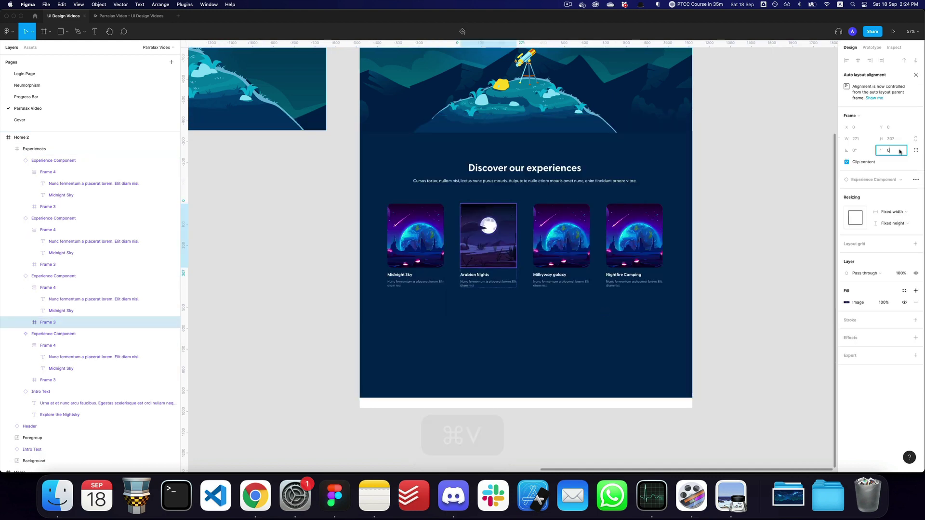
{"action": "type", "text": "24"}
{"action": "key", "text": "Return"}
Step: Apply the bungalow image from Downloads as the fill of the Nightfire Camping card's image frame and round its corners
{"action": "key", "text": "super+Tab"}
{"action": "left_click", "coordinate": [187, 84]}
{"action": "key", "text": "Right"}
{"action": "key", "text": "Down"}
{"action": "key", "text": "super+c"}
{"action": "key", "text": "super+Tab"}
{"action": "key", "text": "super+v"}
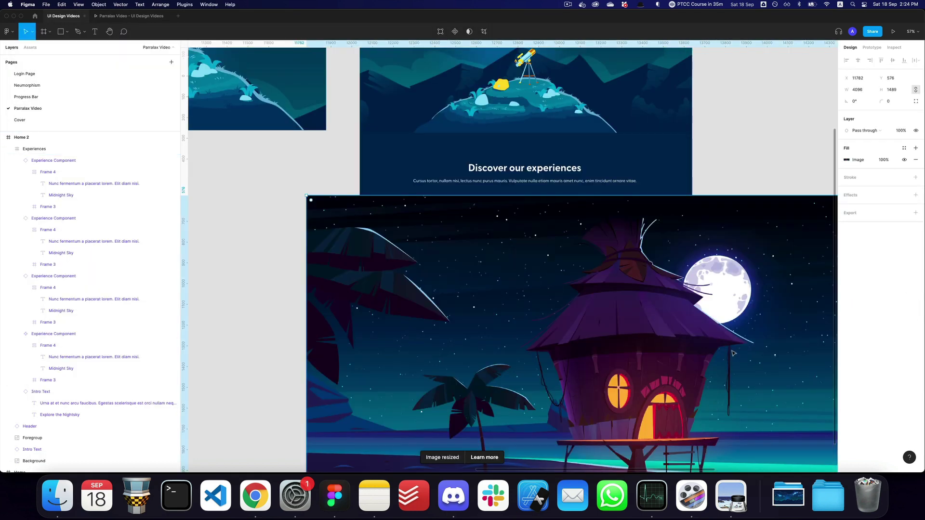
{"action": "key", "text": "super+z"}
{"action": "left_click", "coordinate": [627, 247], "text": "super"}
{"action": "key", "text": "alt+super+v"}
{"action": "left_click", "coordinate": [904, 148]}
Step: Apply the bedouins desert image from Downloads as the fill of the Milkyway galaxy card's image frame
{"action": "key", "text": "super+Tab"}
{"action": "left_click", "coordinate": [184, 75]}
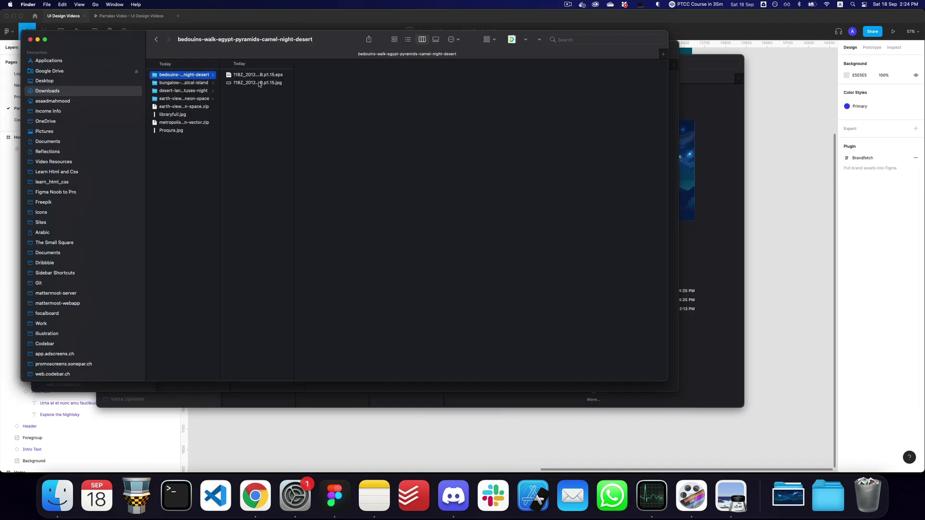
{"action": "left_click", "coordinate": [262, 83]}
{"action": "key", "text": "super+c"}
{"action": "key", "text": "super+Tab"}
{"action": "key", "text": "super+v"}
{"action": "key", "text": "alt+super+z"}
{"action": "left_click", "coordinate": [570, 243], "text": "super"}
{"action": "key", "text": "super+v"}
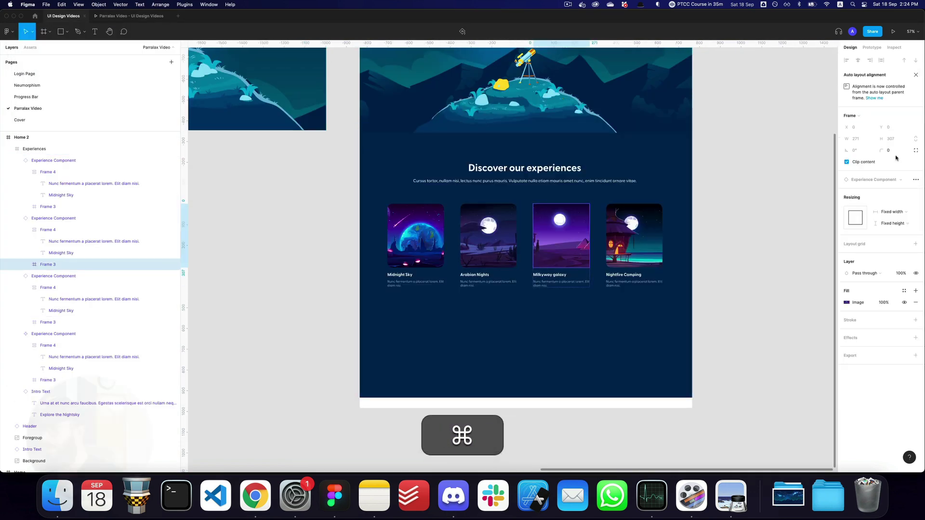
Step: Round the corners of the Milkyway galaxy card's image frame to match the other cards
{"action": "left_click", "coordinate": [895, 152]}
{"action": "type", "text": "2"}
{"action": "key", "text": "Return"}
Step: Shorten the Home 2 frame so it ends at the bottom of the Experiences section, without the white strip
{"action": "left_click", "coordinate": [760, 235]}
{"action": "key", "text": "z"}
{"action": "left_click", "coordinate": [729, 248]}
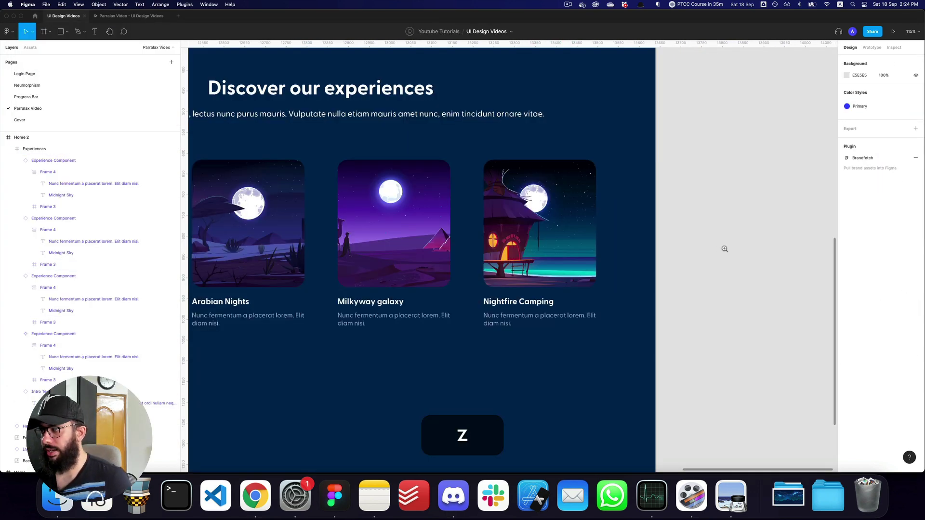
{"action": "left_click", "coordinate": [721, 249], "text": "alt"}
{"action": "left_click", "coordinate": [721, 249], "text": "alt"}
{"action": "key", "text": "space"}
{"action": "left_click_drag", "start_coordinate": [680, 213], "coordinate": [620, 232]}
{"action": "left_click", "coordinate": [550, 338]}
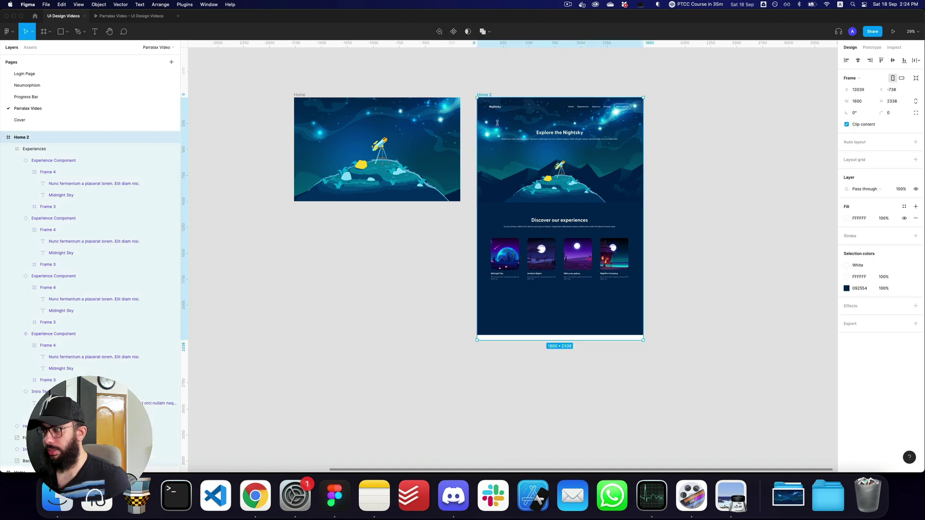
{"action": "left_click", "coordinate": [670, 291]}
Step: Preview the prototype and scroll through the Home 2 page and back up
{"action": "key", "text": "super+3"}
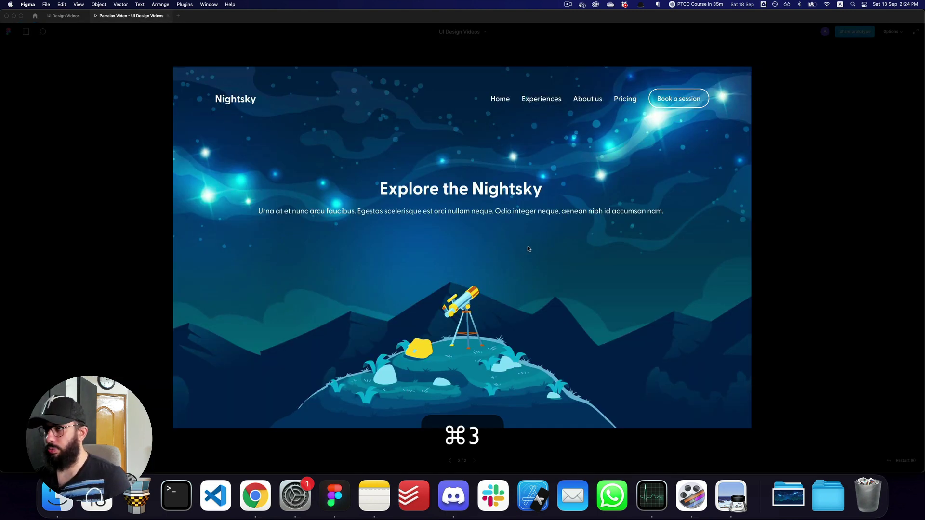
{"action": "scroll", "coordinate": [529, 249], "scroll_direction": "down", "scroll_amount": 5}
{"action": "scroll", "coordinate": [529, 248], "scroll_direction": "up", "scroll_amount": 5}
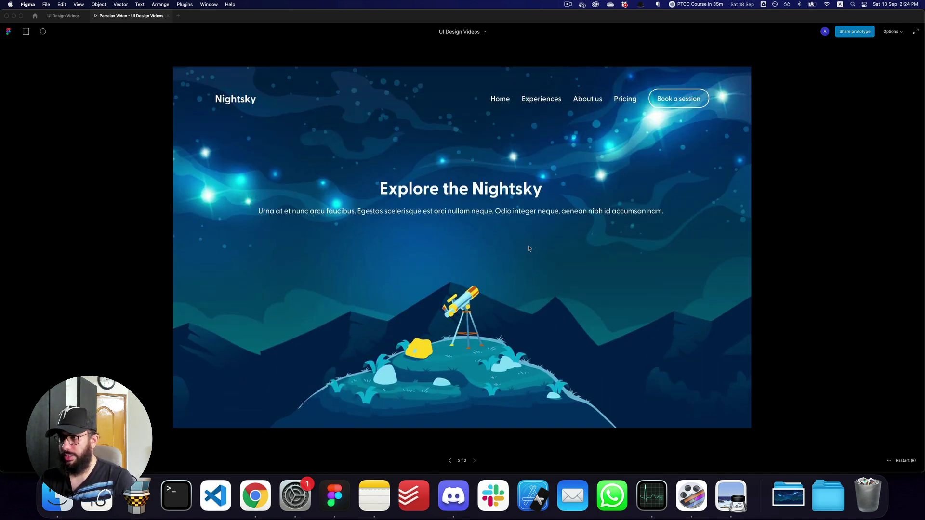
Step: Add the text Scroll down near the base of the telescope hill in Home 2, centre it horizontally and nudge it up
{"action": "key", "text": "super+2"}
{"action": "key", "text": "super+z"}
{"action": "key", "text": "space"}
{"action": "left_click_drag", "start_coordinate": [572, 256], "coordinate": [491, 248]}
{"action": "key", "text": "z"}
{"action": "left_click", "coordinate": [483, 196]}
{"action": "key", "text": "z"}
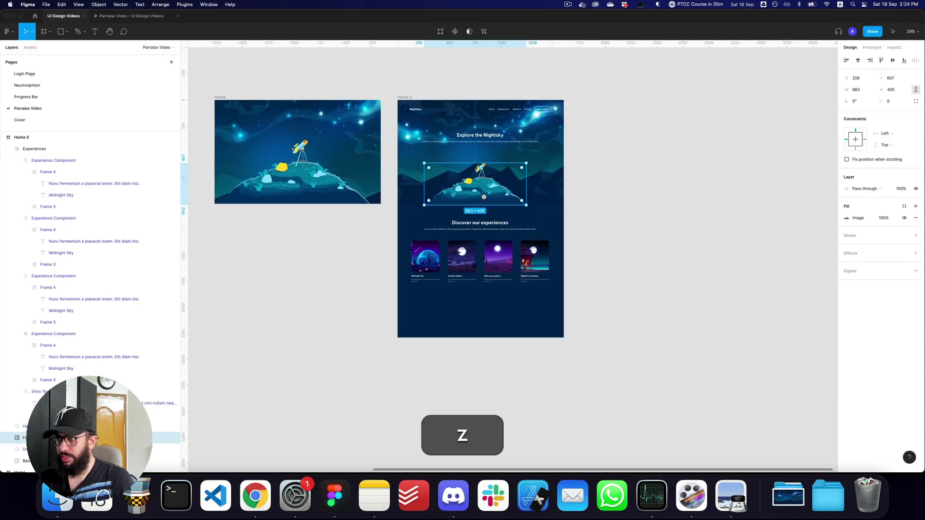
{"action": "double_click", "coordinate": [484, 197]}
{"action": "left_click", "coordinate": [430, 216]}
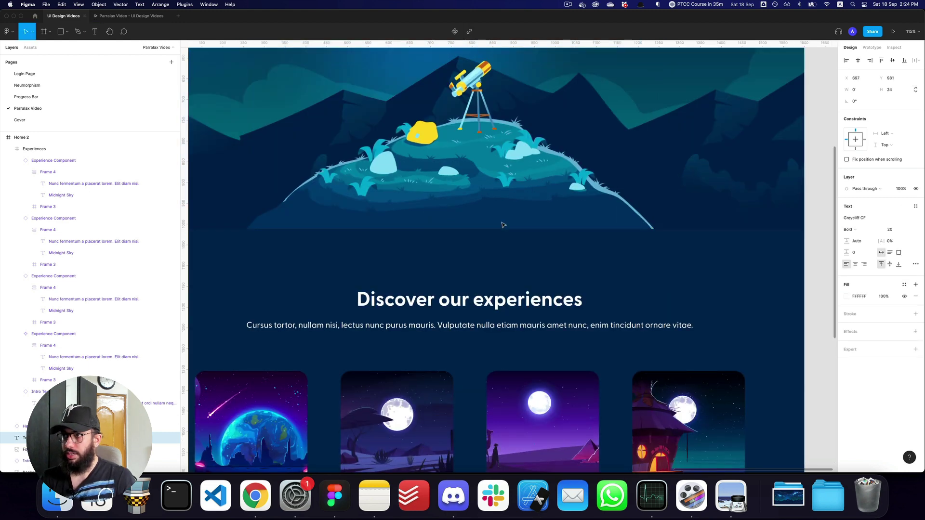
{"action": "type", "text": "Scroll down"}
{"action": "key", "text": "Escape"}
{"action": "key", "text": "alt+h"}
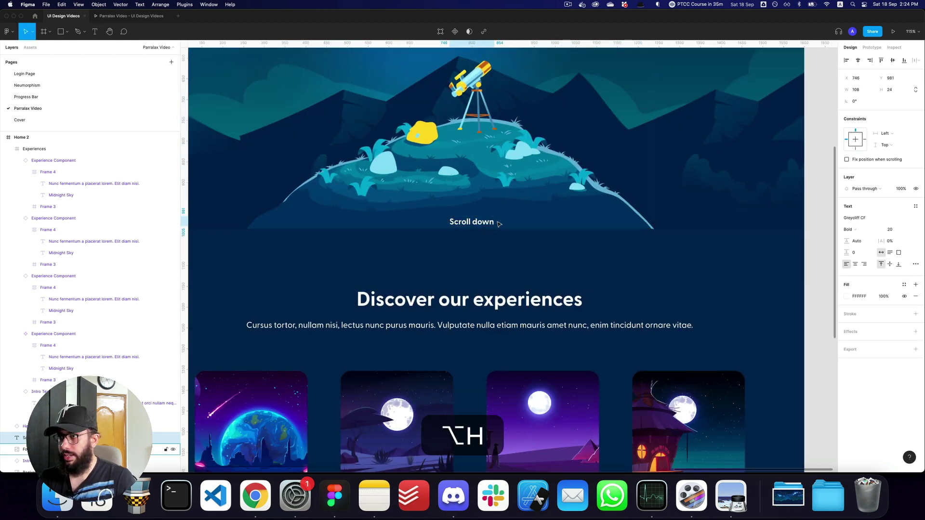
{"action": "key", "text": "super+v"}
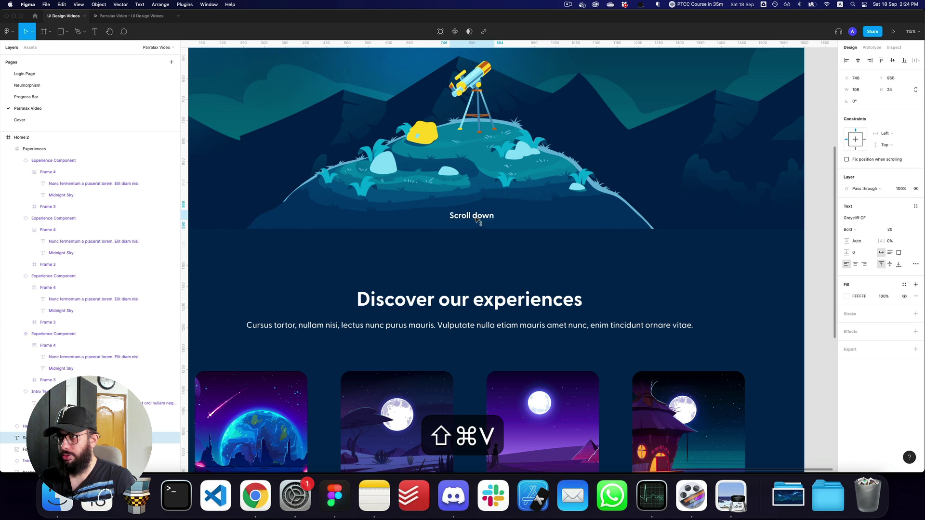
Step: Add a Light Font Awesome 6 Pro down-arrow icon above the Scroll down text and centre it horizontally
{"action": "key", "text": "shift+t"}
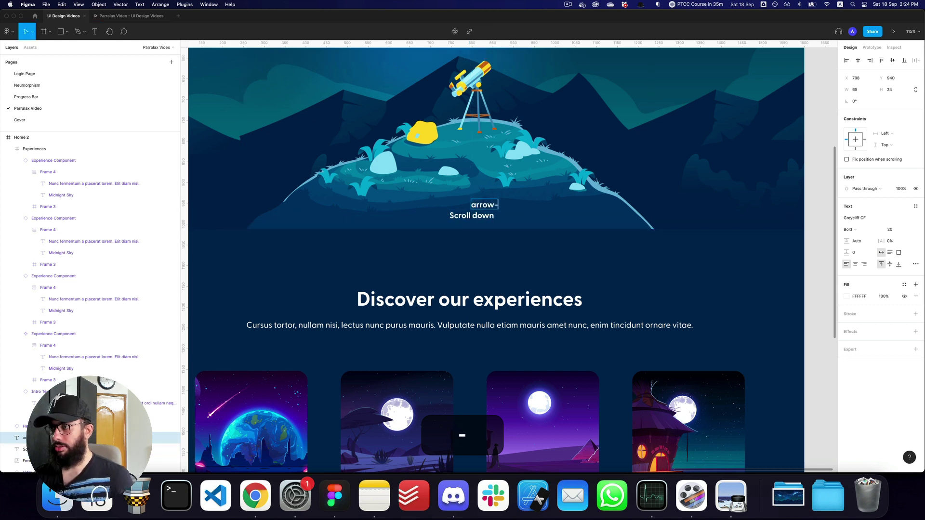
{"action": "key", "text": "Escape"}
{"action": "type", "text": "f"}
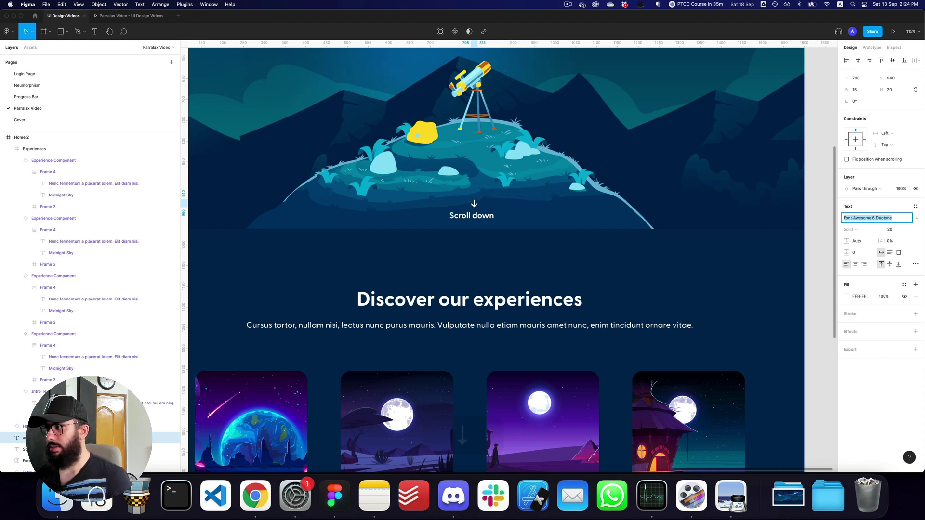
{"action": "key", "text": "Down"}
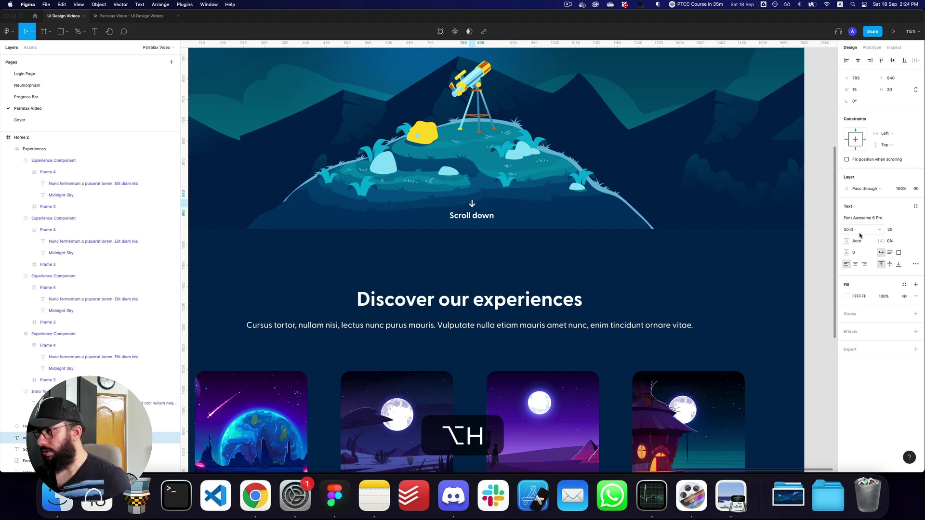
{"action": "left_click", "coordinate": [860, 235]}
{"action": "left_click", "coordinate": [867, 203]}
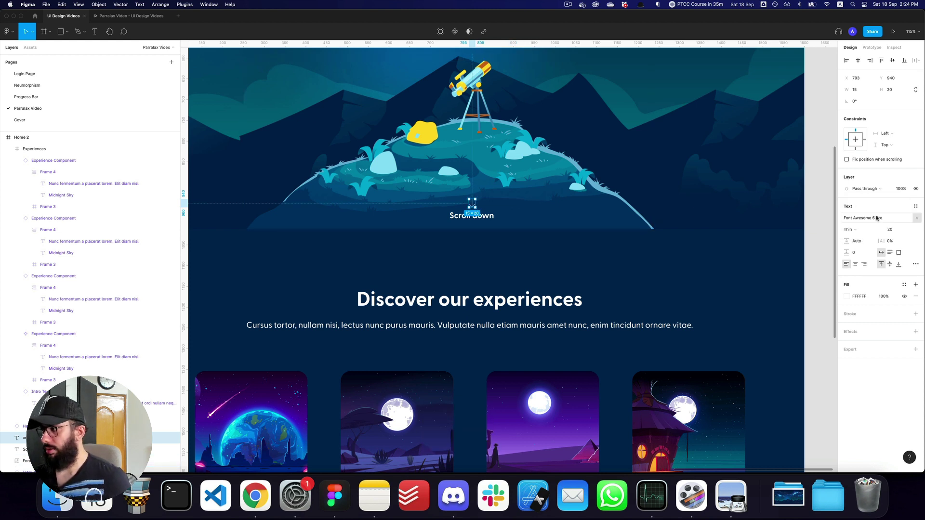
{"action": "left_click", "coordinate": [861, 229]}
{"action": "left_click", "coordinate": [862, 237]}
{"action": "key", "text": "z"}
{"action": "left_click", "coordinate": [454, 206]}
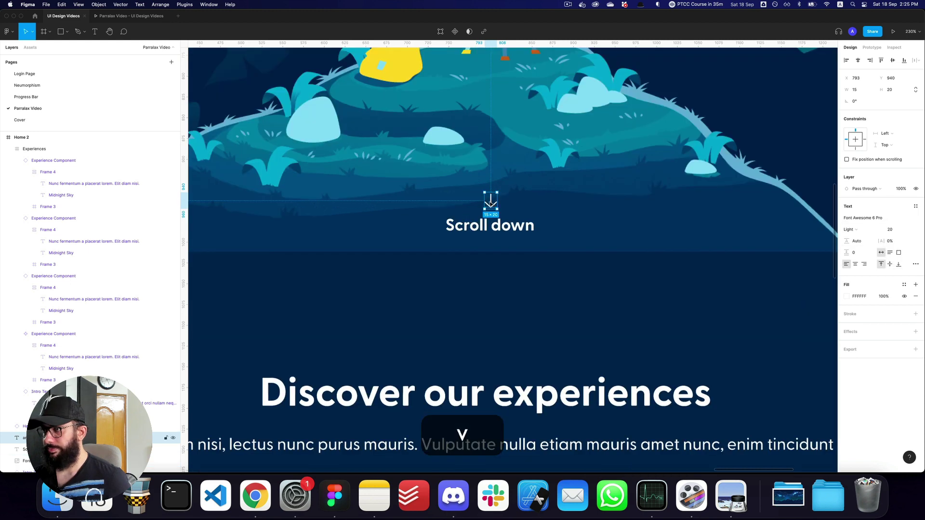
Step: Combine the arrow and the Scroll down text in a vertical auto layout with centred alignment and 12 spacing
{"action": "key", "text": "z"}
{"action": "left_click", "coordinate": [498, 227], "text": "alt"}
{"action": "left_click", "coordinate": [498, 227], "text": "shift"}
{"action": "key", "text": "shift+a"}
{"action": "key", "text": "alt+h"}
{"action": "left_click", "coordinate": [915, 156]}
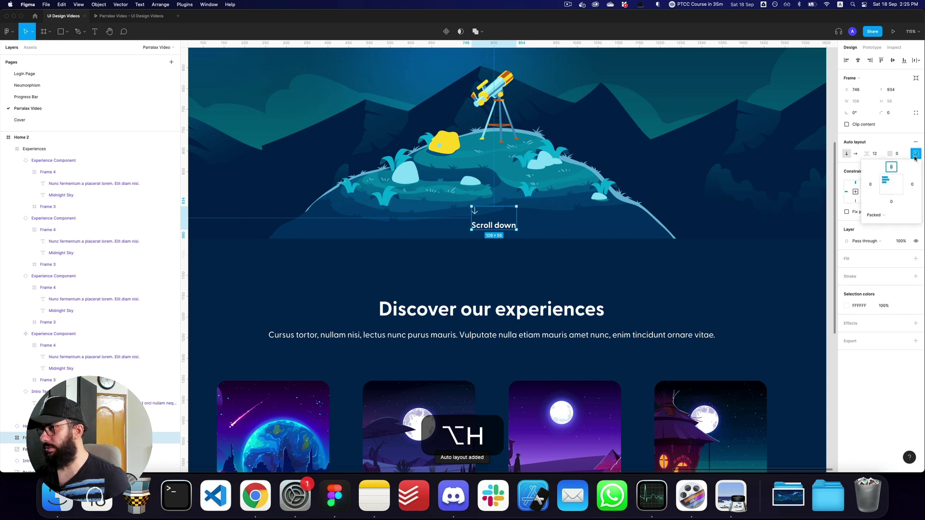
{"action": "left_click", "coordinate": [892, 184]}
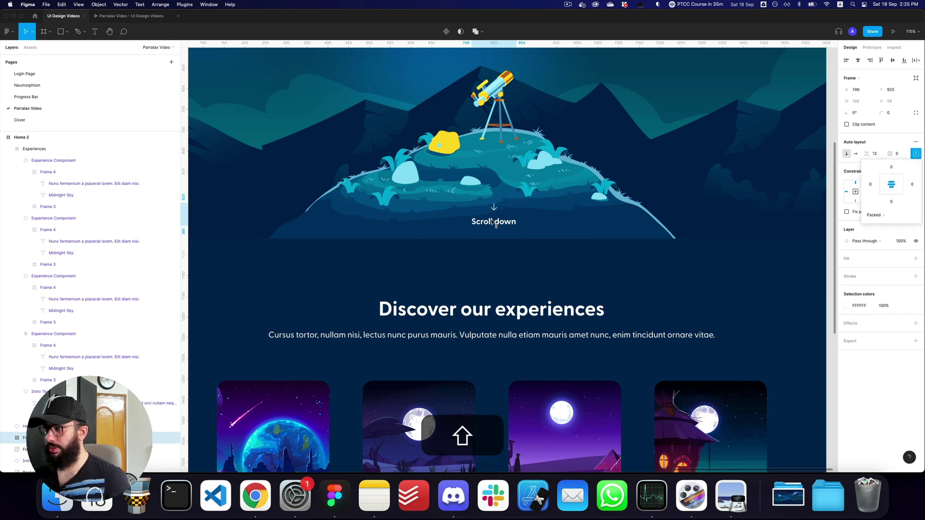
Step: Rename the new auto-layout frame as Scroll Down and collapse the layer tree
{"action": "key", "text": "shift+z"}
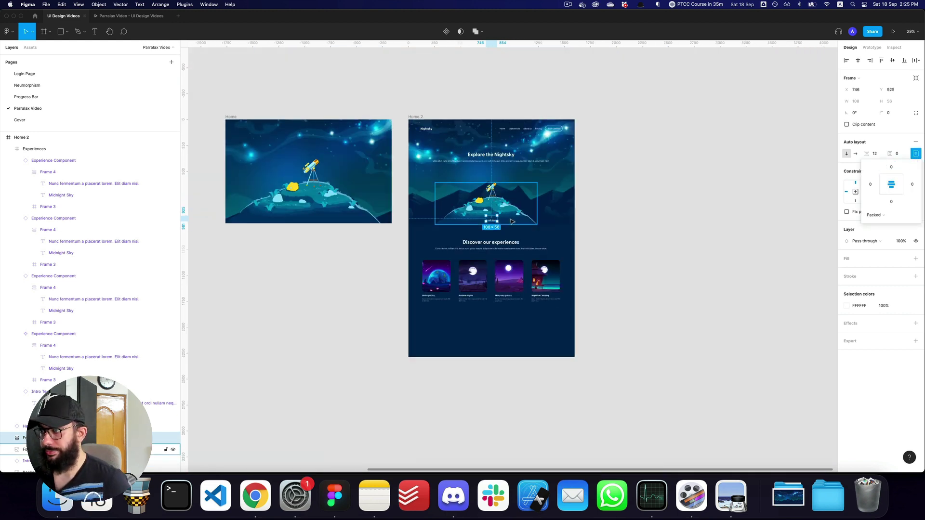
{"action": "key", "text": "super+r"}
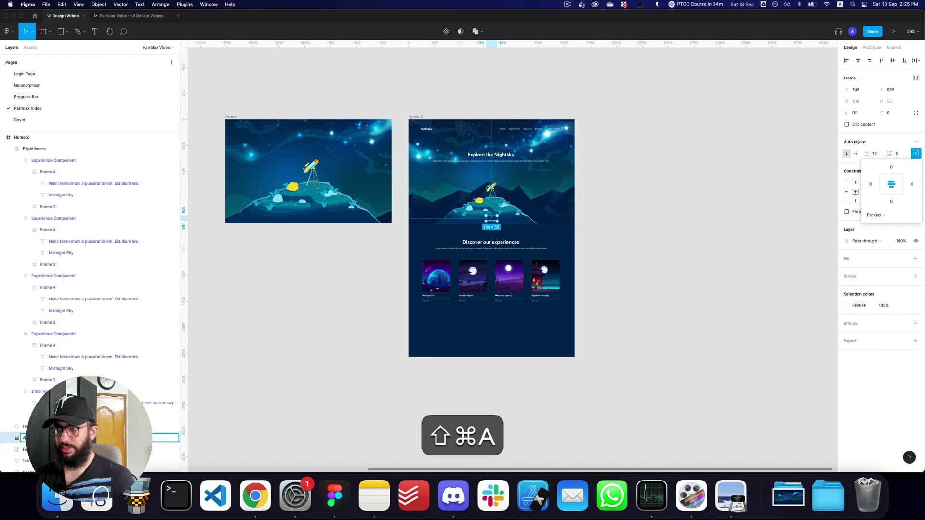
{"action": "key", "text": "alt+l"}
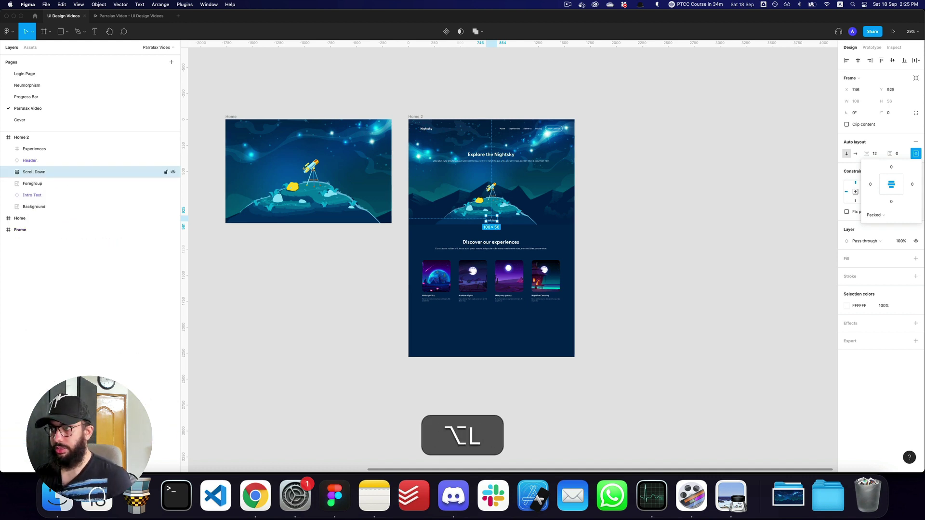
Step: Paste a copy of Scroll Down into the Home frame and move it just below the frame's lower edge, at Y 1022
{"action": "left_click", "coordinate": [229, 118]}
{"action": "key", "text": "super+v"}
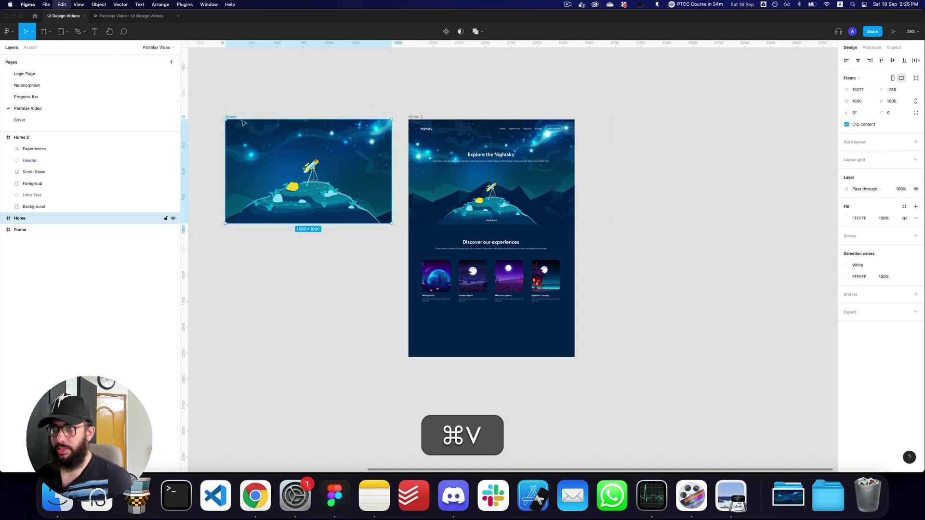
{"action": "key", "text": "z"}
{"action": "left_click", "coordinate": [305, 218]}
{"action": "left_click_drag", "start_coordinate": [310, 235], "coordinate": [311, 240]}
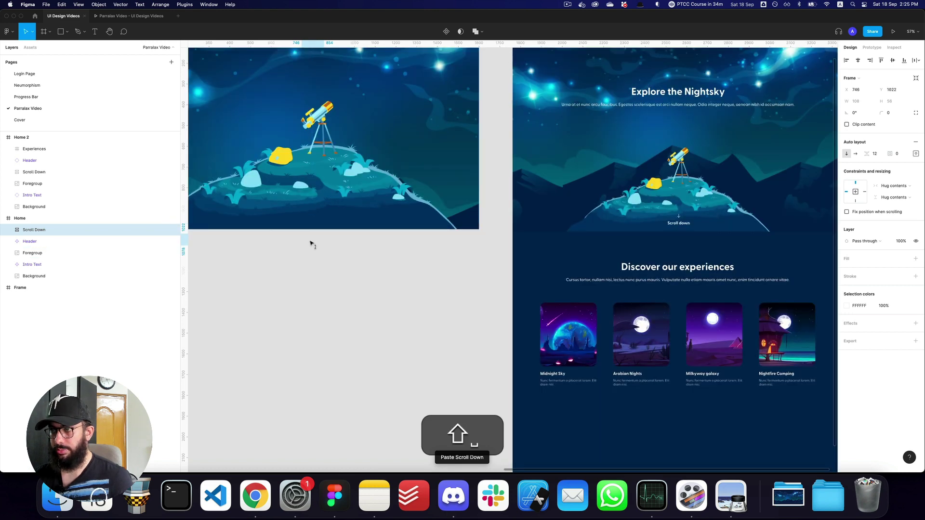
{"action": "key", "text": "z"}
{"action": "left_click", "coordinate": [404, 239], "text": "alt"}
{"action": "key", "text": "space"}
{"action": "left_click_drag", "start_coordinate": [414, 239], "coordinate": [332, 219]}
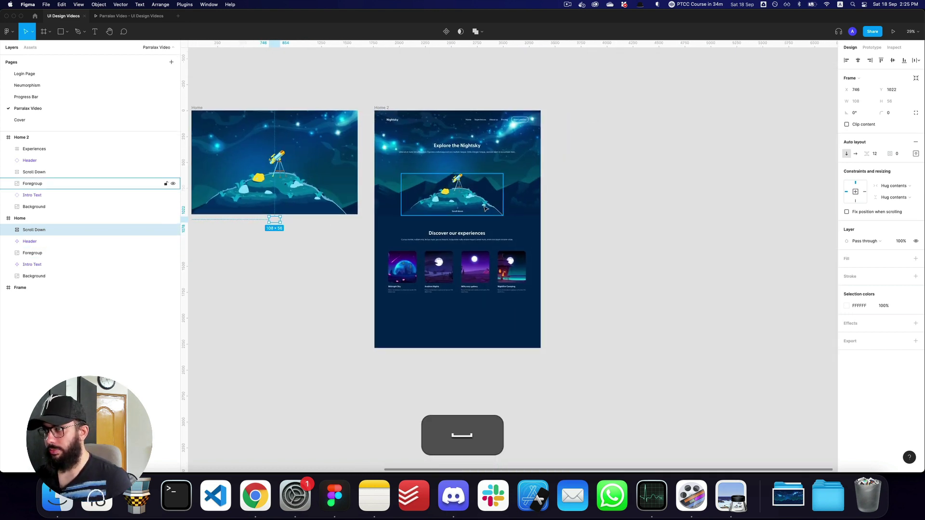
Step: Examine the Scroll Down cue, the section heading and the experience cards in Home 2
{"action": "key", "text": "z"}
{"action": "left_click", "coordinate": [463, 206]}
{"action": "left_click", "coordinate": [456, 215]}
{"action": "key", "text": "z"}
{"action": "left_click", "coordinate": [456, 216], "text": "alt"}
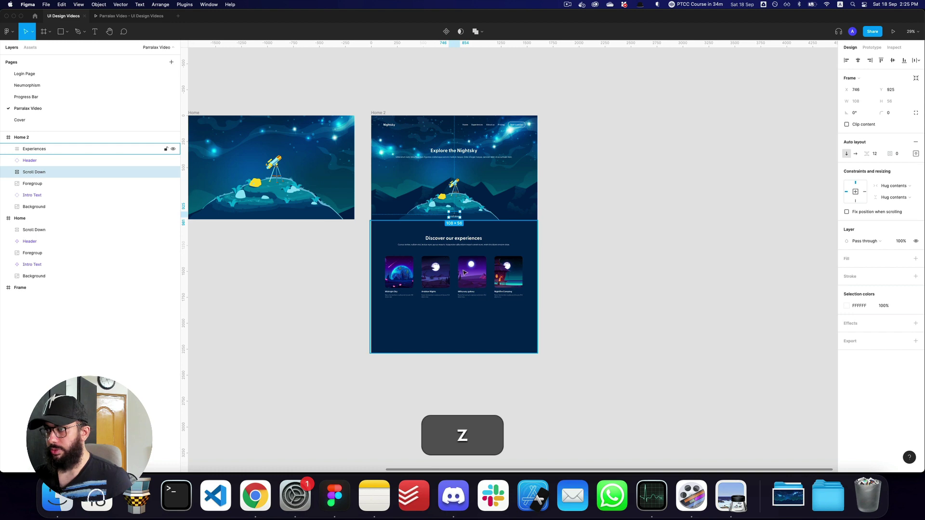
{"action": "double_click", "coordinate": [464, 273]}
{"action": "key", "text": "z"}
{"action": "left_click", "coordinate": [454, 216]}
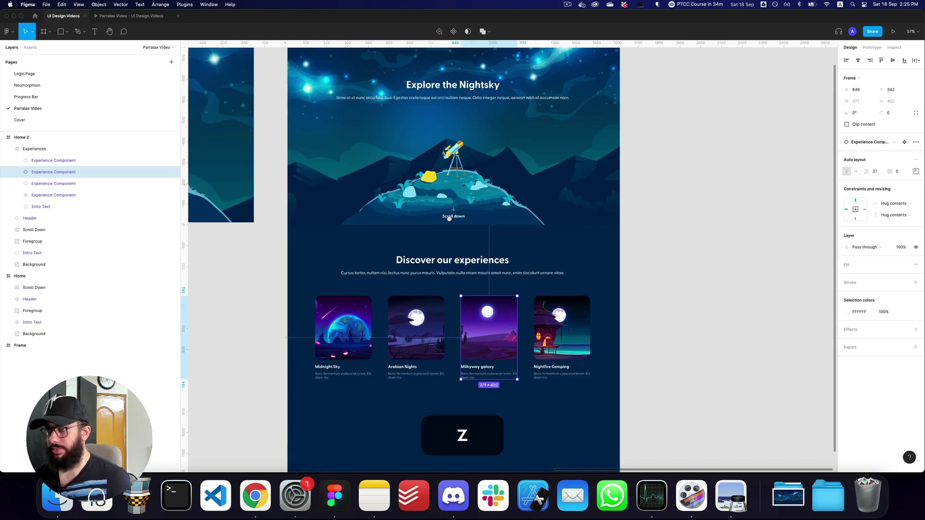
{"action": "left_click", "coordinate": [449, 218], "text": "alt"}
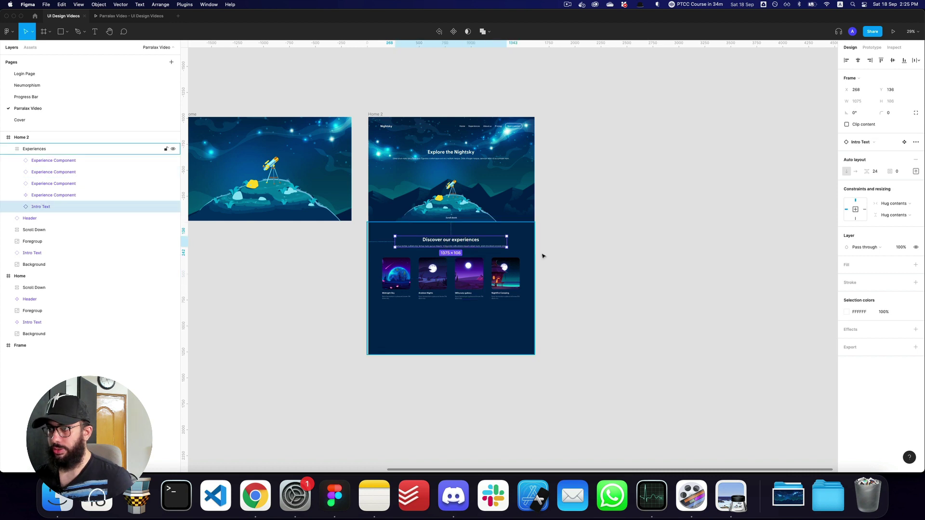
{"action": "left_click", "coordinate": [541, 270]}
{"action": "double_click", "coordinate": [401, 278]}
{"action": "key", "text": "z"}
{"action": "left_click", "coordinate": [436, 296]}
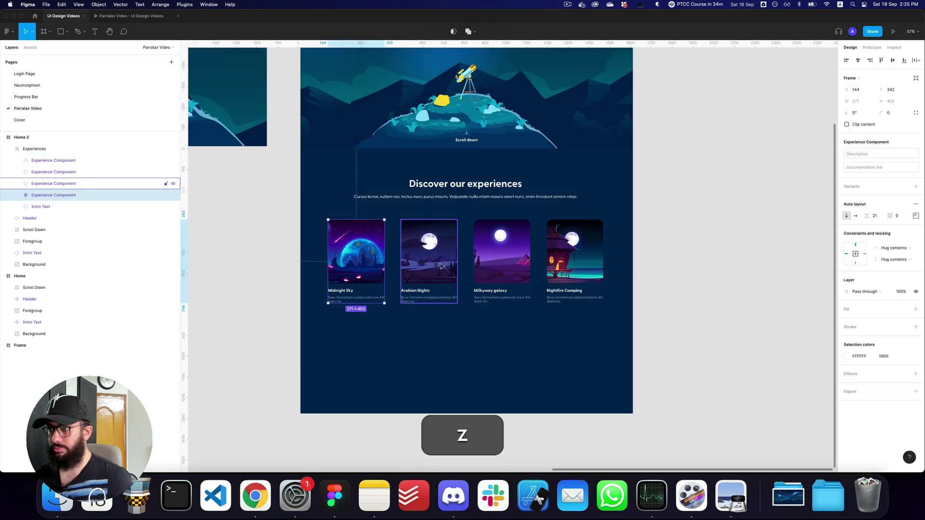
{"action": "left_click", "coordinate": [447, 195]}
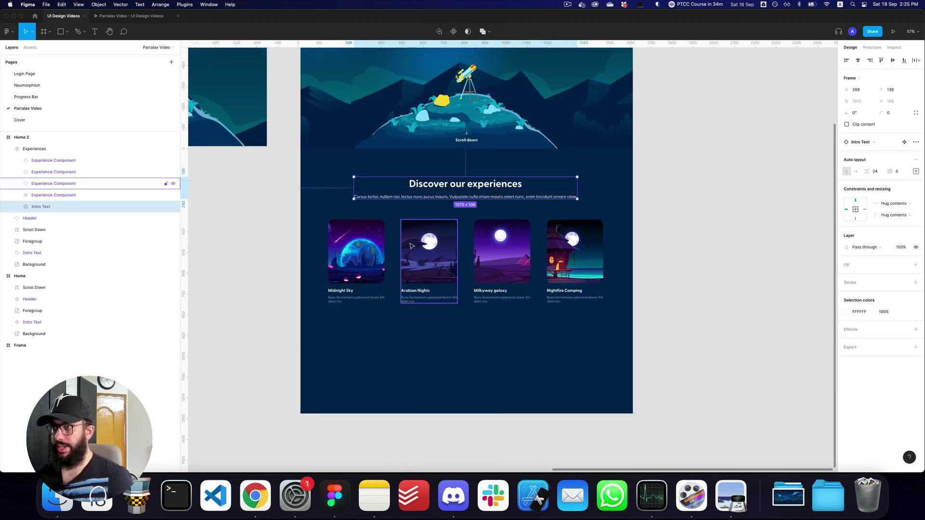
Step: Move the four experience cards together with the Discover our experiences heading down about 257 px
{"action": "left_click", "coordinate": [356, 263]}
{"action": "left_click", "coordinate": [429, 263], "text": "shift"}
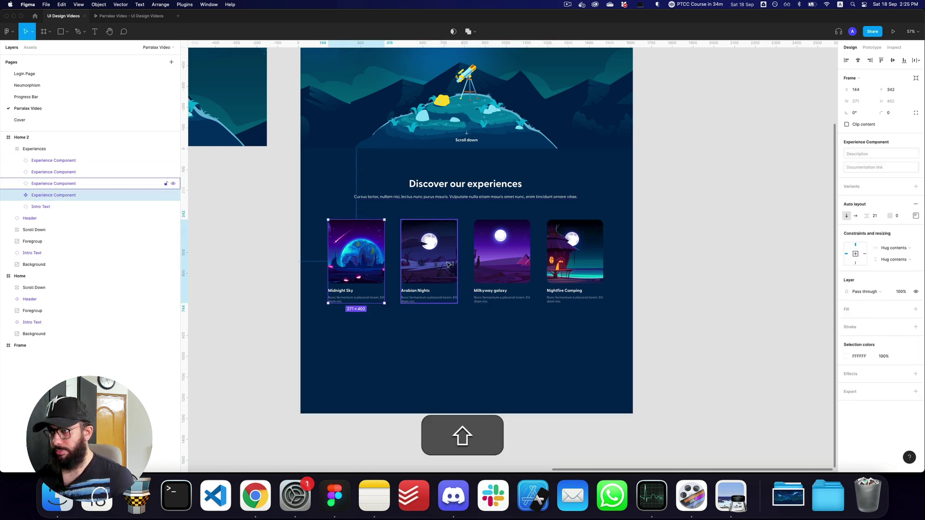
{"action": "left_click", "coordinate": [516, 262], "text": "shift"}
{"action": "left_click", "coordinate": [562, 257], "text": "shift"}
{"action": "left_click_drag", "start_coordinate": [563, 257], "coordinate": [563, 321]}
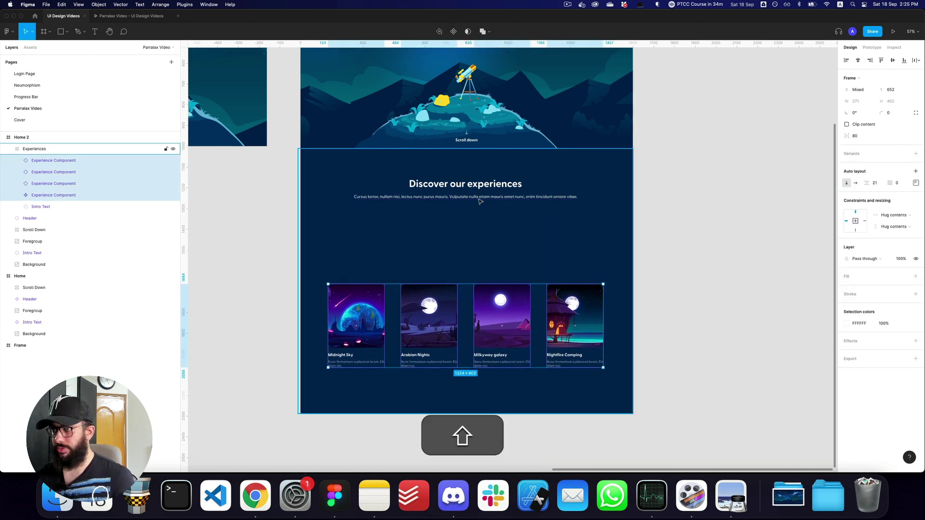
{"action": "key", "text": "super+z"}
{"action": "left_click", "coordinate": [473, 197], "text": "shift"}
{"action": "left_click_drag", "start_coordinate": [474, 197], "coordinate": [474, 250]}
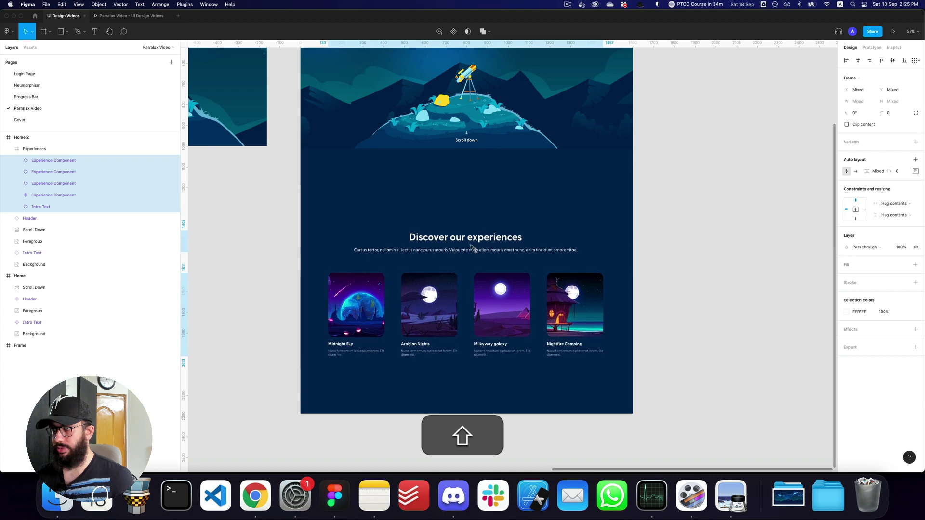
{"action": "left_click_drag", "start_coordinate": [718, 223], "coordinate": [715, 198]}
{"action": "scroll", "coordinate": [716, 198], "scroll_direction": "down", "scroll_amount": 3}
Step: Lower the Arabian Nights card until its top meets the lower edge of the neighbouring images, and turn off Clip content on Home 2
{"action": "left_click", "coordinate": [436, 234]}
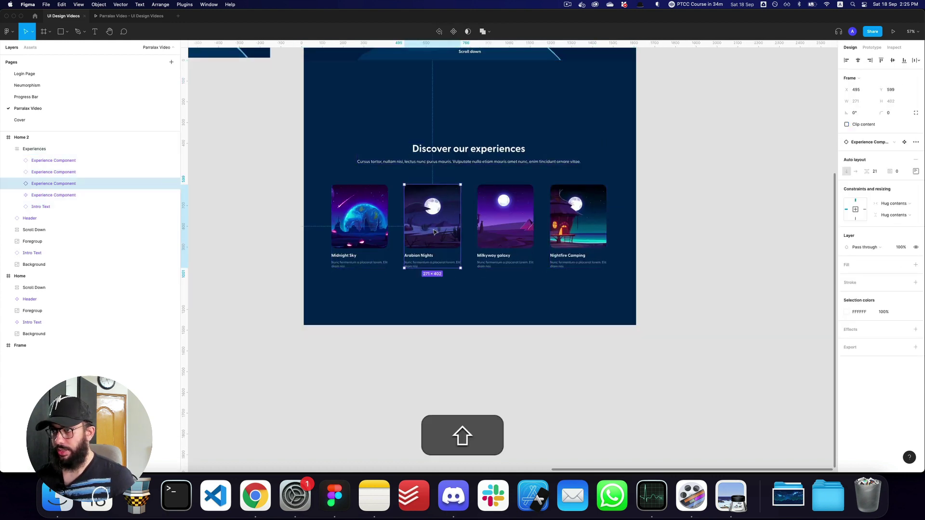
{"action": "left_click_drag", "start_coordinate": [436, 235], "coordinate": [436, 308]}
{"action": "left_click", "coordinate": [501, 228]}
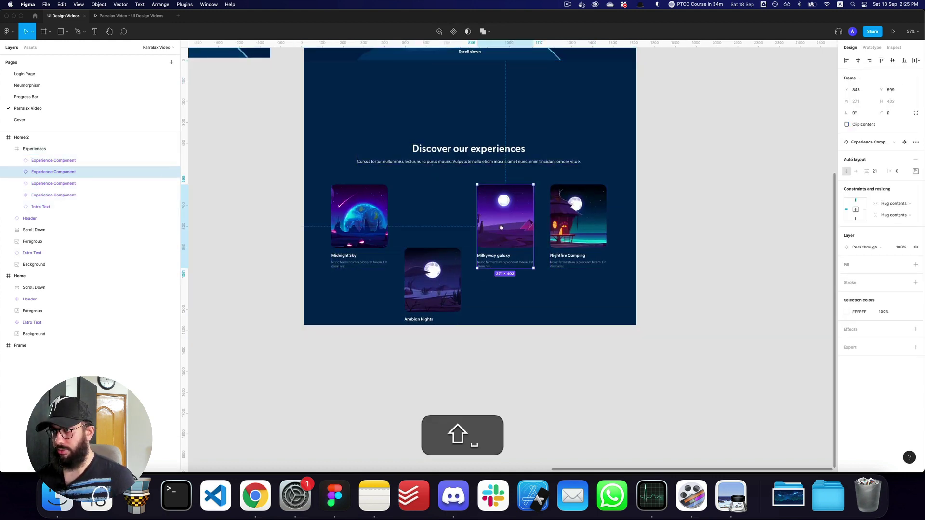
{"action": "key", "text": "shift+1"}
{"action": "left_click", "coordinate": [454, 140]}
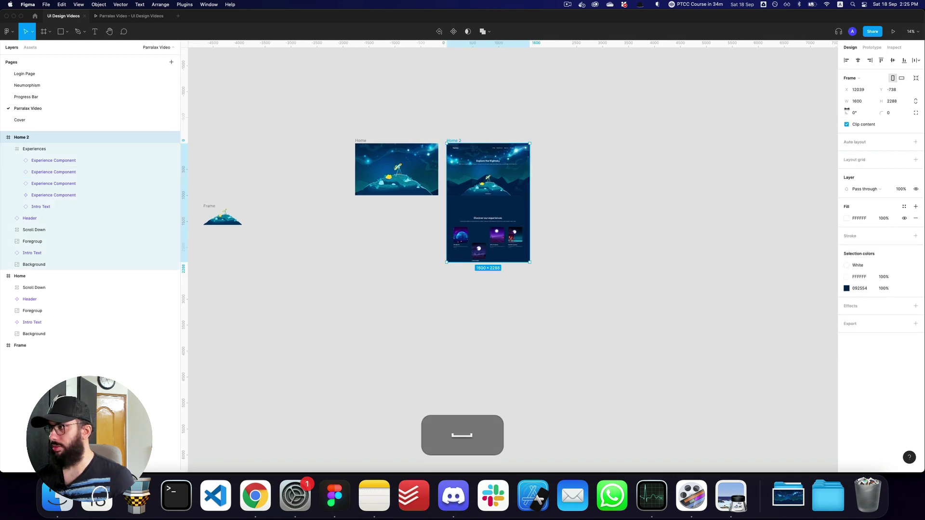
{"action": "left_click", "coordinate": [849, 126]}
{"action": "key", "text": "z"}
{"action": "double_click", "coordinate": [531, 263]}
Step: Lower the Milkyway galaxy card to Y 1213 and the Nightfire Camping card to Y 1520 to continue the descending staircase
{"action": "double_click", "coordinate": [398, 158]}
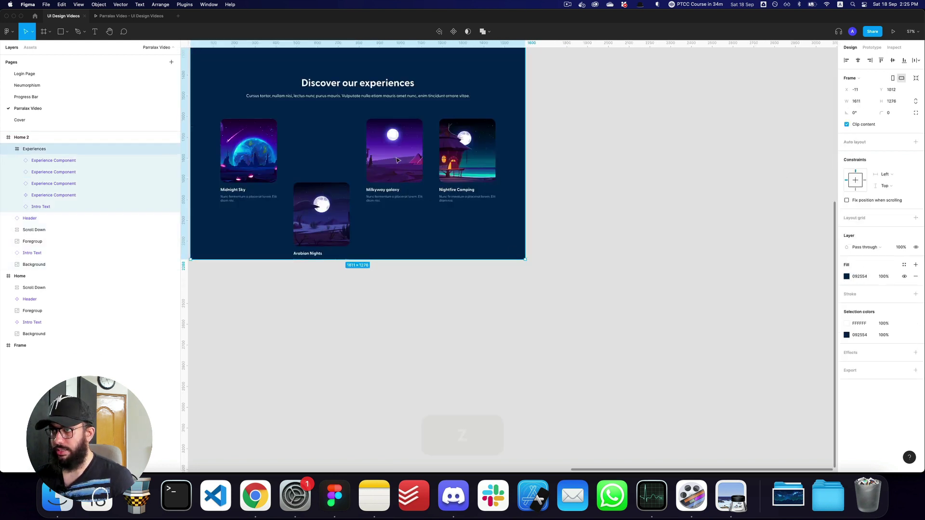
{"action": "left_click_drag", "start_coordinate": [397, 159], "coordinate": [385, 285]}
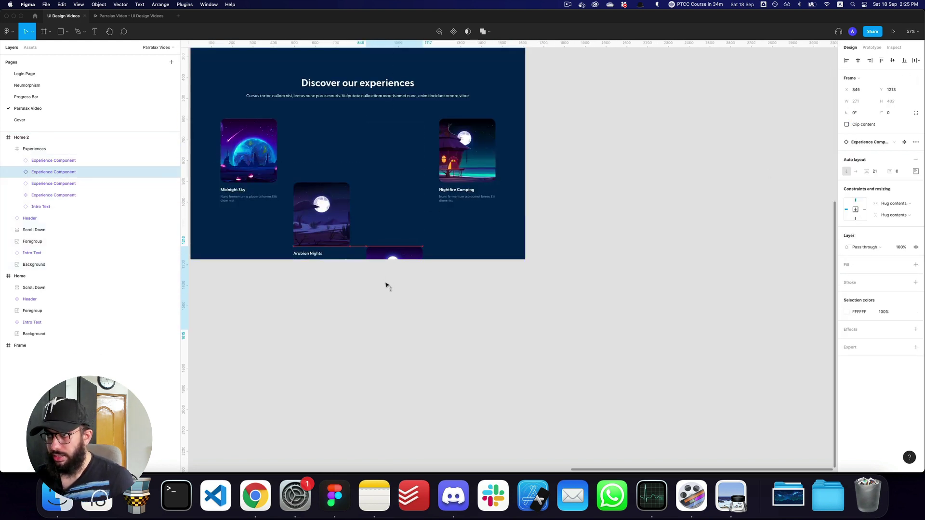
{"action": "left_click_drag", "start_coordinate": [464, 155], "coordinate": [472, 331]}
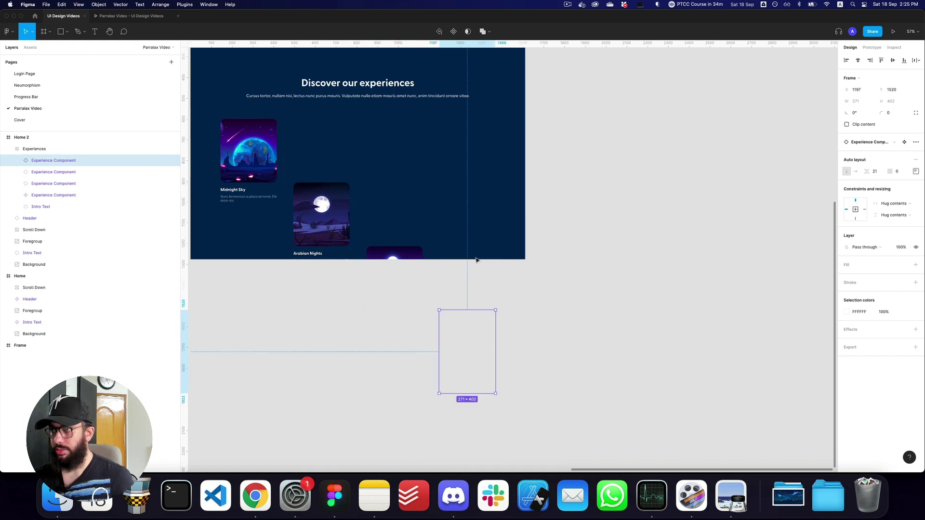
Step: Turn off Clip content on the Experiences frame so the cards beyond its lower edge show
{"action": "left_click_drag", "start_coordinate": [462, 154], "coordinate": [535, 231]}
{"action": "left_click", "coordinate": [535, 231]}
{"action": "left_click", "coordinate": [873, 123]}
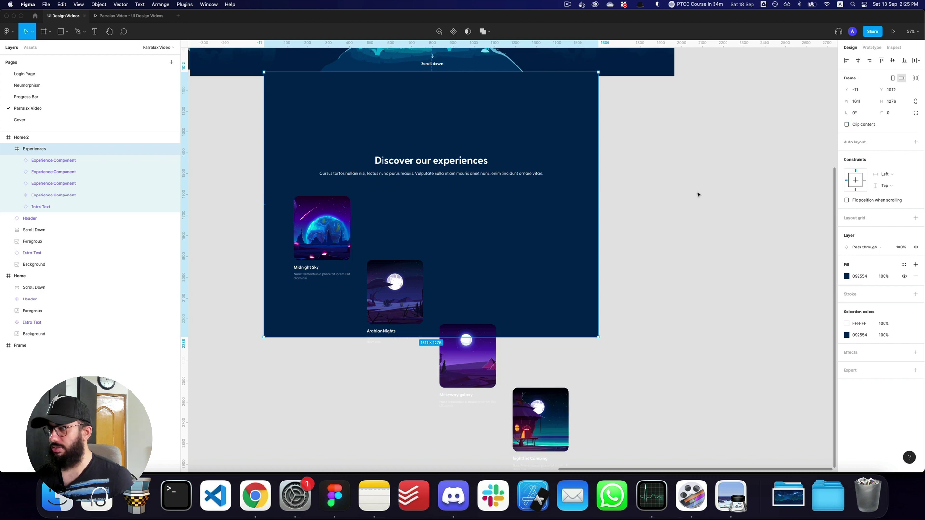
{"action": "left_click", "coordinate": [698, 194]}
{"action": "left_click", "coordinate": [43, 206]}
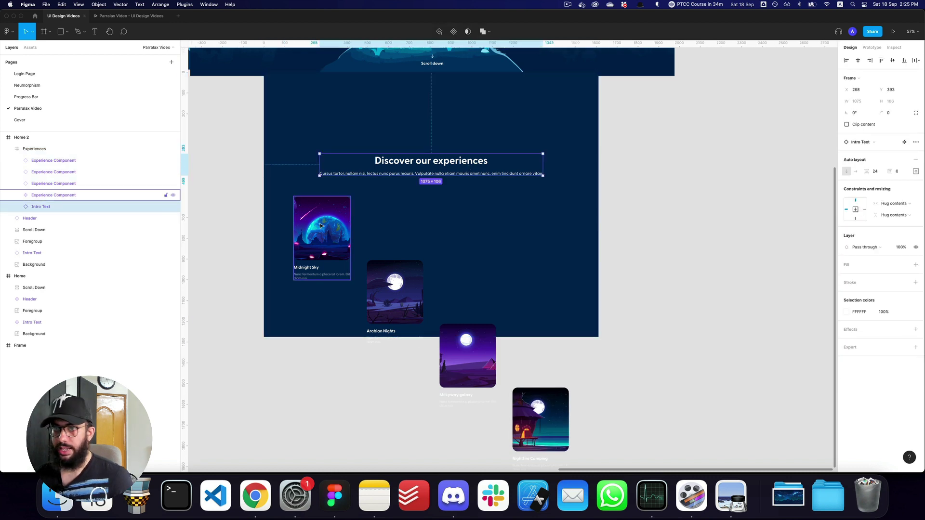
{"action": "left_click", "coordinate": [56, 162], "text": "shift"}
{"action": "key", "text": "0"}
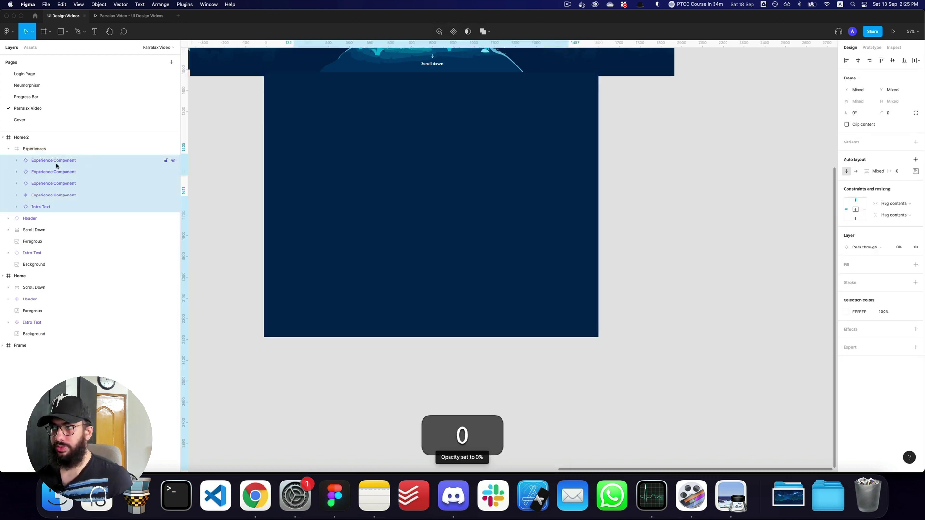
{"action": "key", "text": "super+z"}
Step: Set the opacity of the Midnight Sky main component and the Discover our experiences intro text to 0%
{"action": "left_click", "coordinate": [341, 245]}
{"action": "key", "text": "0"}
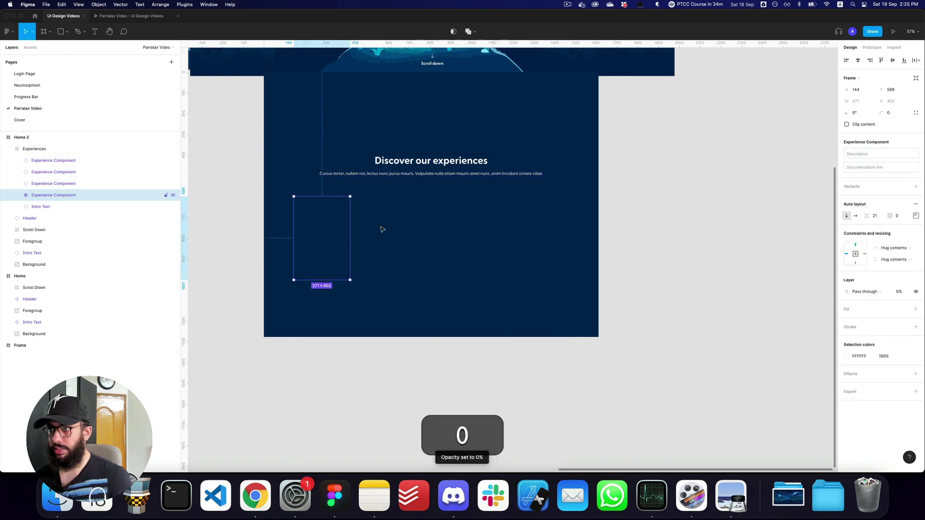
{"action": "left_click", "coordinate": [447, 175]}
{"action": "key", "text": "0"}
Step: Turn Clip content back on for the Home 2 frame
{"action": "left_click", "coordinate": [447, 172], "text": "alt"}
{"action": "left_click_drag", "start_coordinate": [514, 156], "coordinate": [502, 185]}
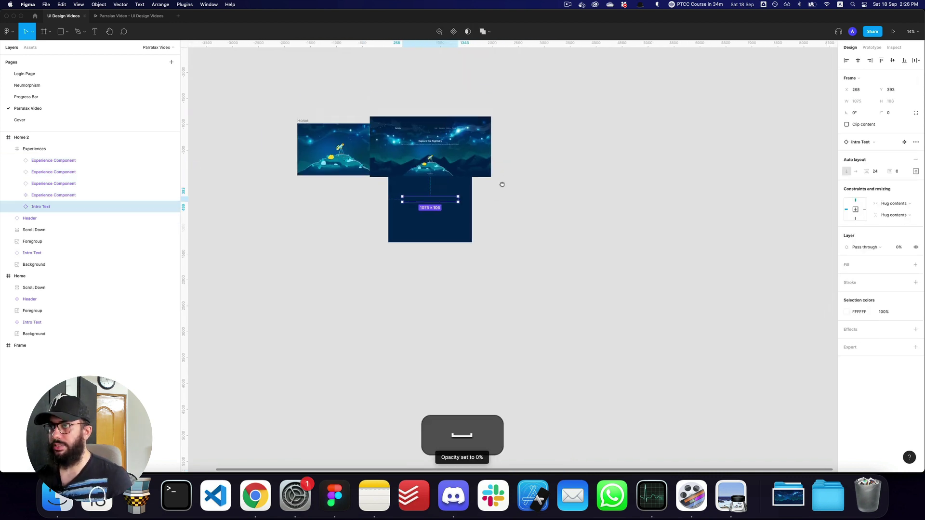
{"action": "key", "text": "v"}
{"action": "left_click", "coordinate": [502, 185]}
{"action": "left_click", "coordinate": [407, 131]}
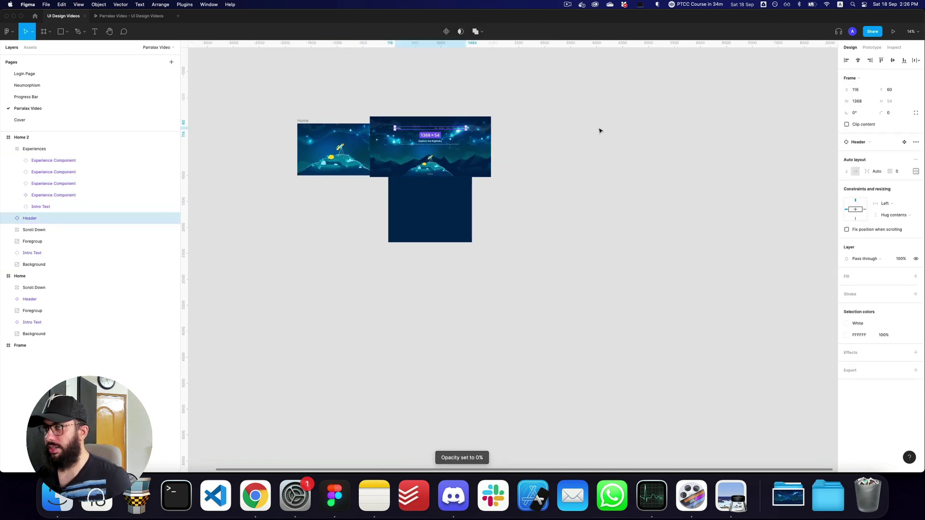
{"action": "key", "text": "shift+Return"}
{"action": "left_click", "coordinate": [876, 126]}
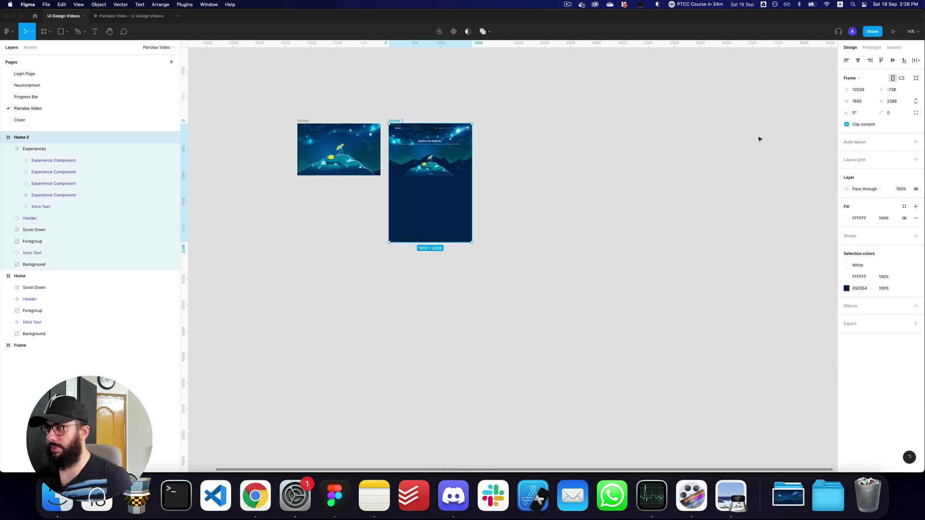
Step: Duplicate the Home 2 frame to create a third page state beside it
{"action": "key", "text": "v"}
{"action": "left_click", "coordinate": [507, 140]}
{"action": "left_click", "coordinate": [398, 121]}
{"action": "key", "text": "super+d"}
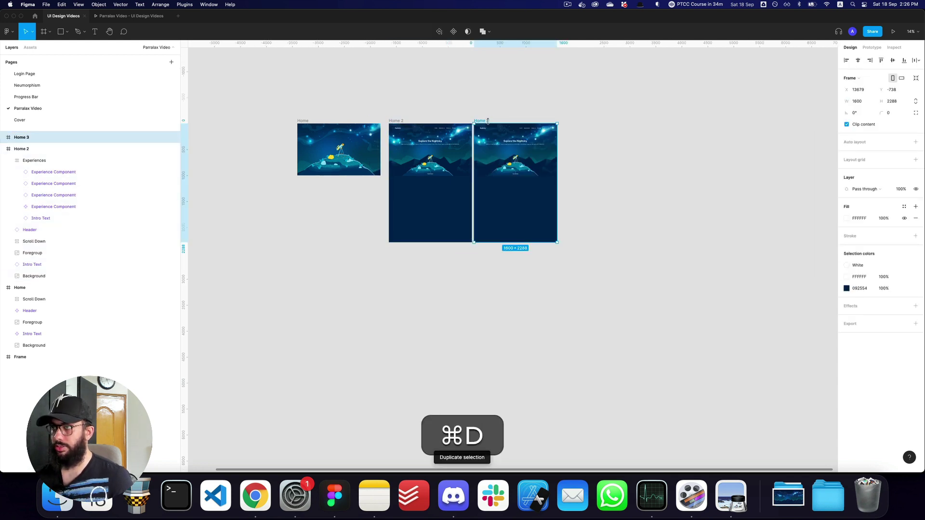
Step: Move the Home 3 frame to X 13860 to widen its gap from Home 2
{"action": "left_click_drag", "start_coordinate": [484, 122], "coordinate": [494, 123]}
{"action": "key", "text": "z"}
{"action": "left_click", "coordinate": [547, 178]}
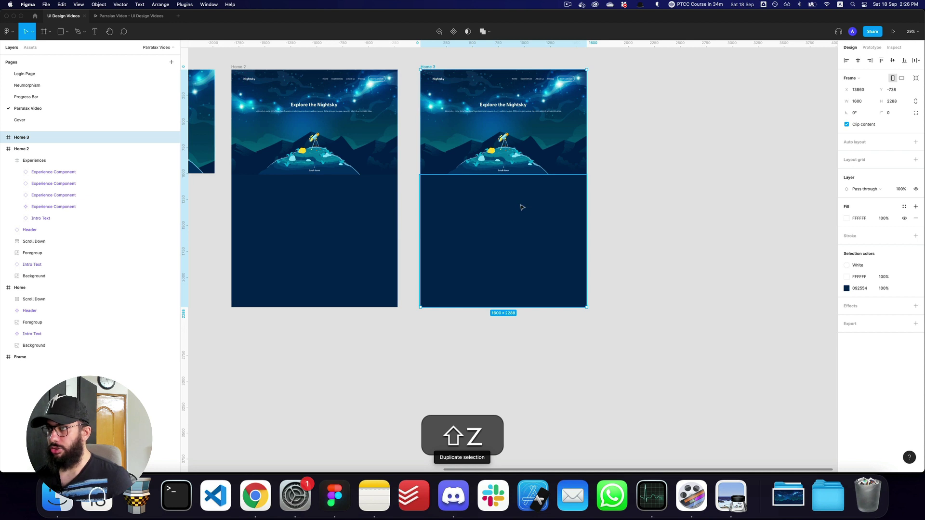
Step: Link Home 2's Scroll Down cue to Home 3 on click with a 1000 ms Smart animate transition
{"action": "left_click", "coordinate": [522, 207]}
{"action": "left_click", "coordinate": [506, 143]}
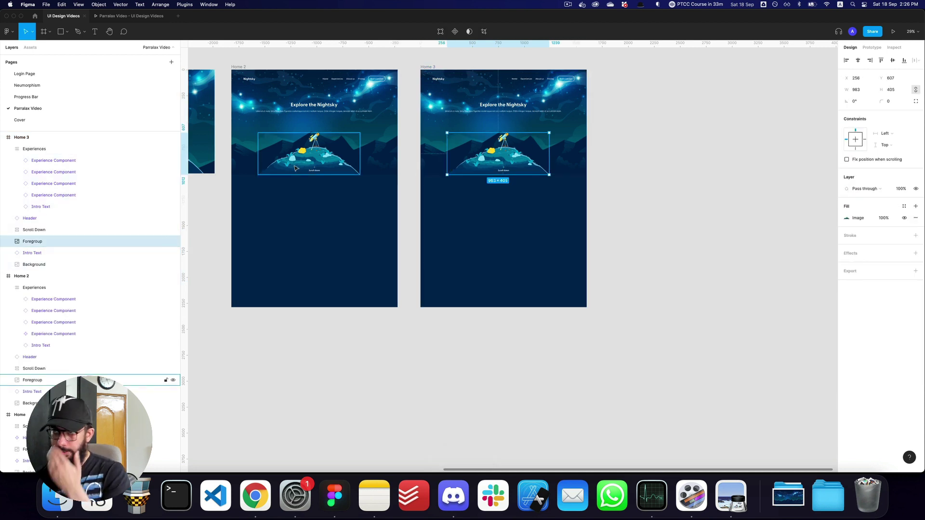
{"action": "left_click", "coordinate": [313, 170]}
{"action": "left_click", "coordinate": [872, 48]}
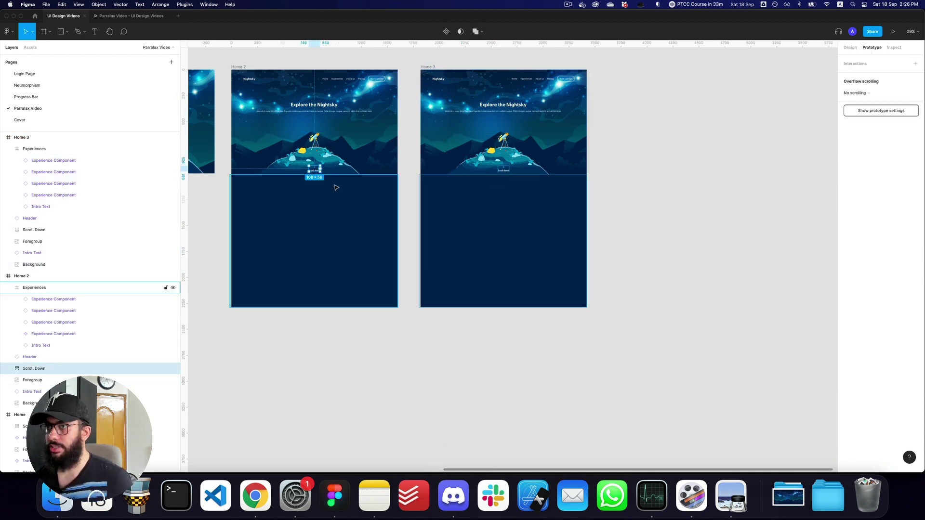
{"action": "left_click_drag", "start_coordinate": [320, 168], "coordinate": [477, 176]}
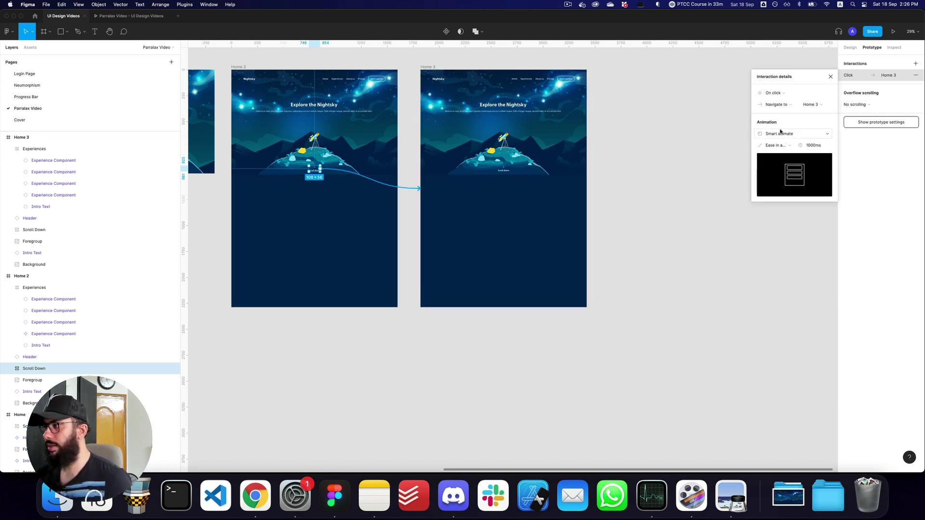
{"action": "key", "text": "v"}
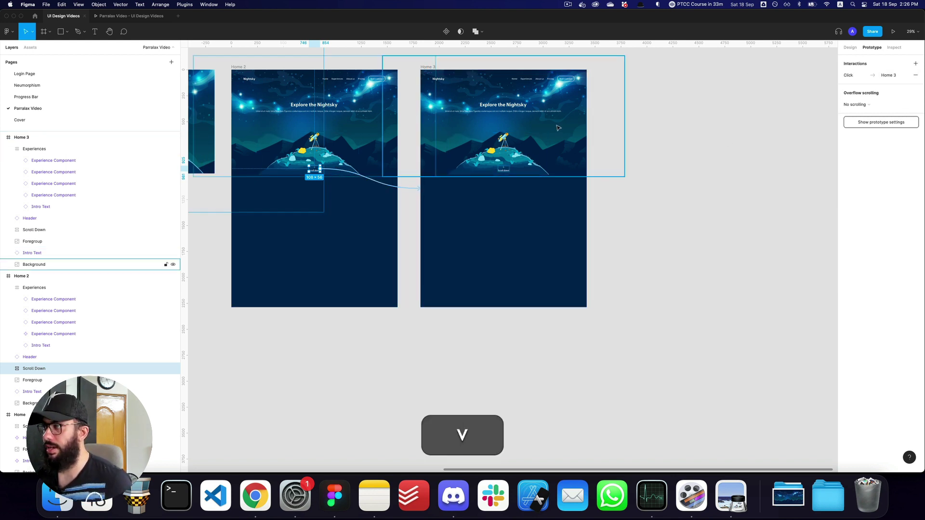
Step: Move the Explore the Nightsky intro text in Home 3 straight up beyond the frame's upper edge
{"action": "key", "text": "z"}
{"action": "left_click", "coordinate": [556, 124]}
{"action": "key", "text": "space"}
{"action": "left_click_drag", "start_coordinate": [502, 107], "coordinate": [503, 164]}
{"action": "left_click", "coordinate": [451, 154]}
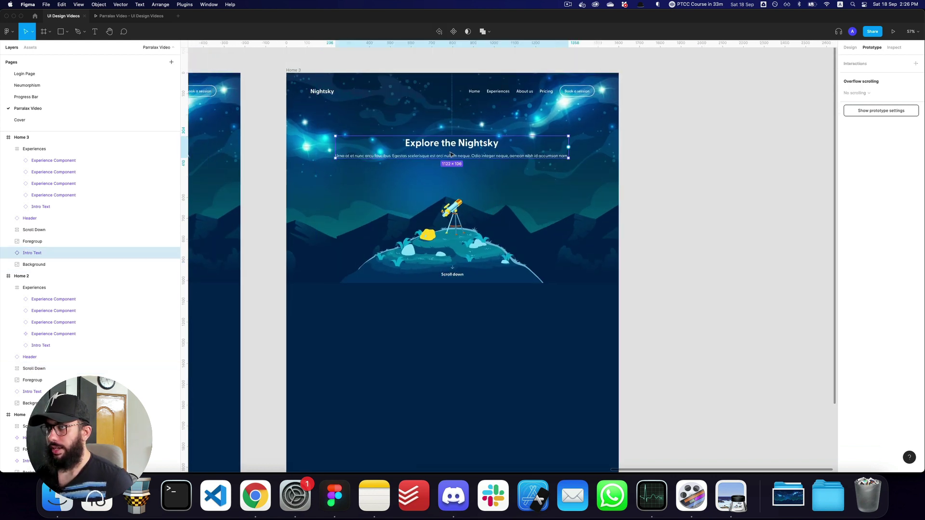
{"action": "left_click_drag", "start_coordinate": [457, 153], "coordinate": [471, 67]}
{"action": "key", "text": "super+z"}
{"action": "left_click_drag", "start_coordinate": [453, 150], "coordinate": [455, 63]}
Step: Move the foreground and background artwork in Home 3 up together until only a strip remains behind the header
{"action": "left_click", "coordinate": [458, 229]}
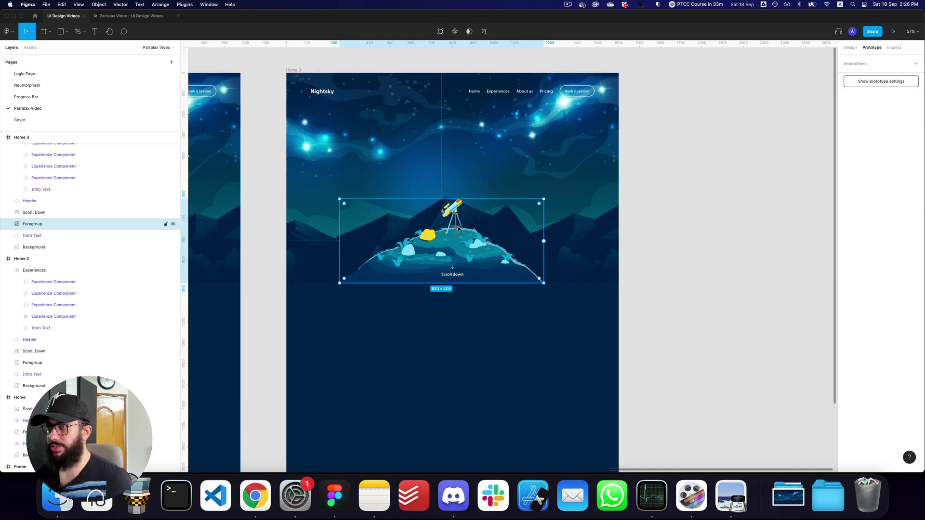
{"action": "left_click", "coordinate": [557, 193], "text": "shift"}
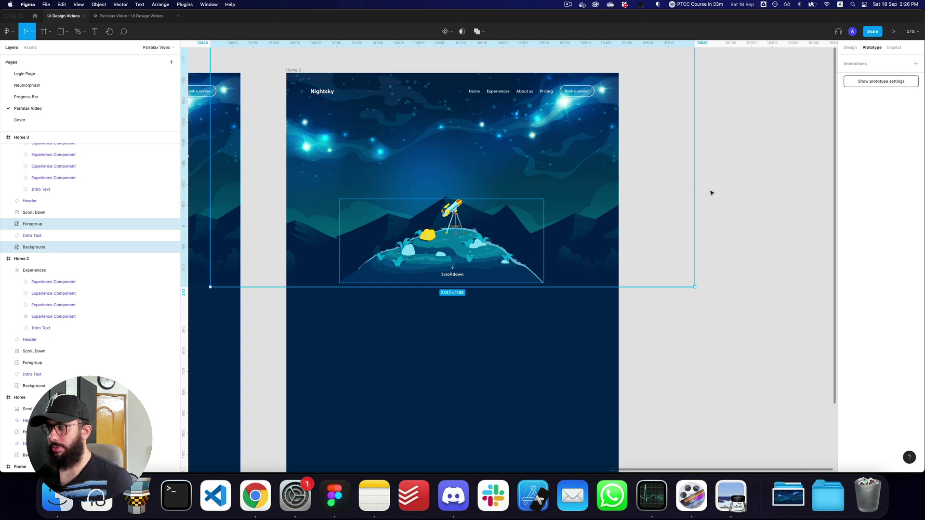
{"action": "left_click", "coordinate": [727, 192]}
{"action": "left_click", "coordinate": [471, 246]}
{"action": "left_click", "coordinate": [572, 225]}
{"action": "left_click", "coordinate": [473, 251], "text": "shift"}
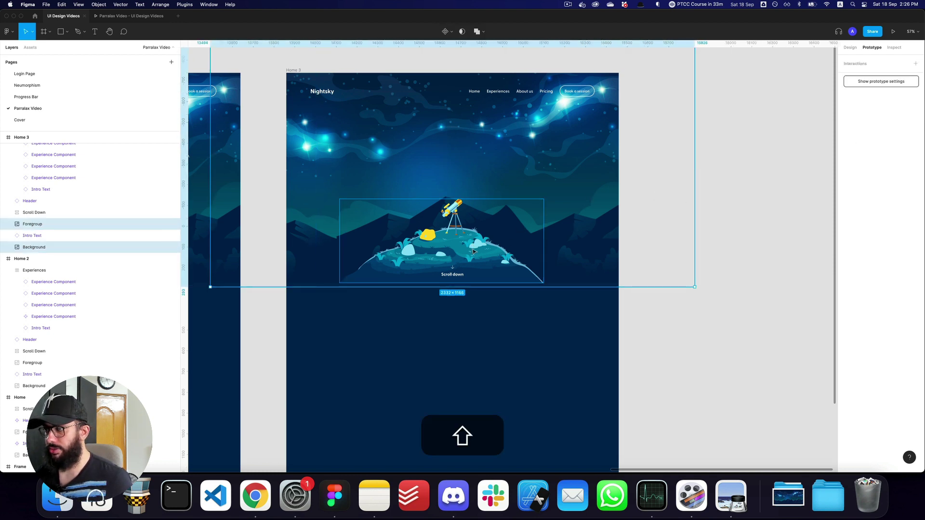
{"action": "left_click_drag", "start_coordinate": [473, 251], "coordinate": [471, 129]}
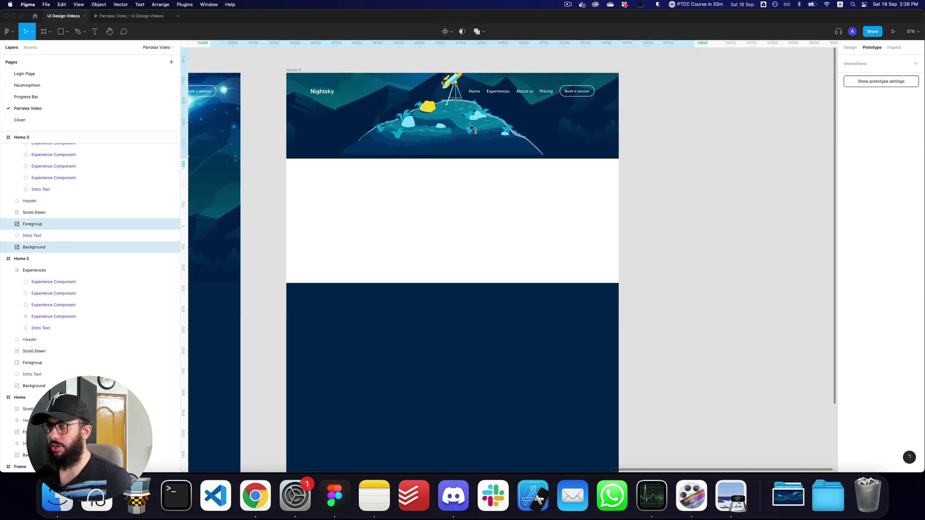
{"action": "left_click", "coordinate": [579, 141]}
{"action": "left_click_drag", "start_coordinate": [579, 144], "coordinate": [577, 109]}
{"action": "left_click", "coordinate": [573, 133], "text": "shift"}
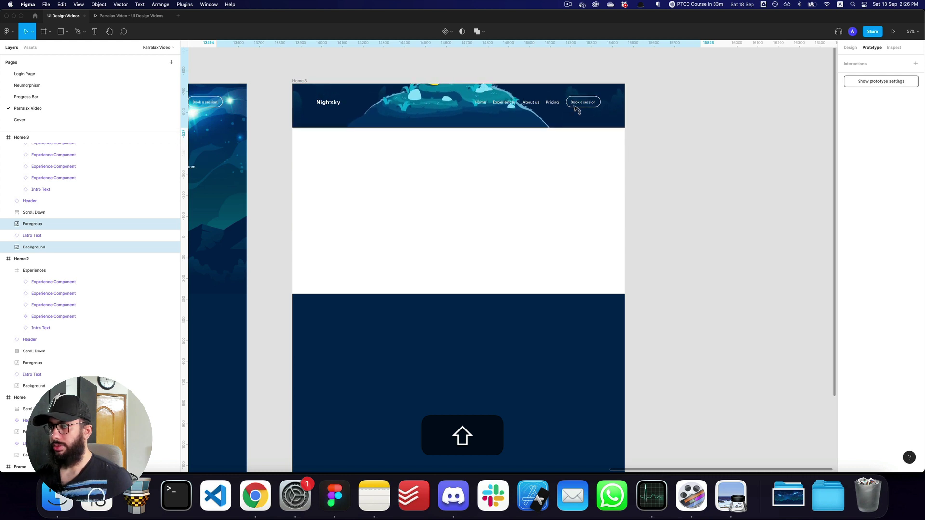
Step: Move the Experiences frame in Home 3 up to Y 211, directly below the remaining artwork strip
{"action": "left_click", "coordinate": [547, 231], "text": "alt+shift"}
{"action": "left_click", "coordinate": [541, 296]}
{"action": "left_click_drag", "start_coordinate": [543, 316], "coordinate": [539, 234]}
Step: Set the opacity of the Discover our experiences intro text in Home 3 to 100%
{"action": "left_click", "coordinate": [432, 153]}
{"action": "key", "text": "z"}
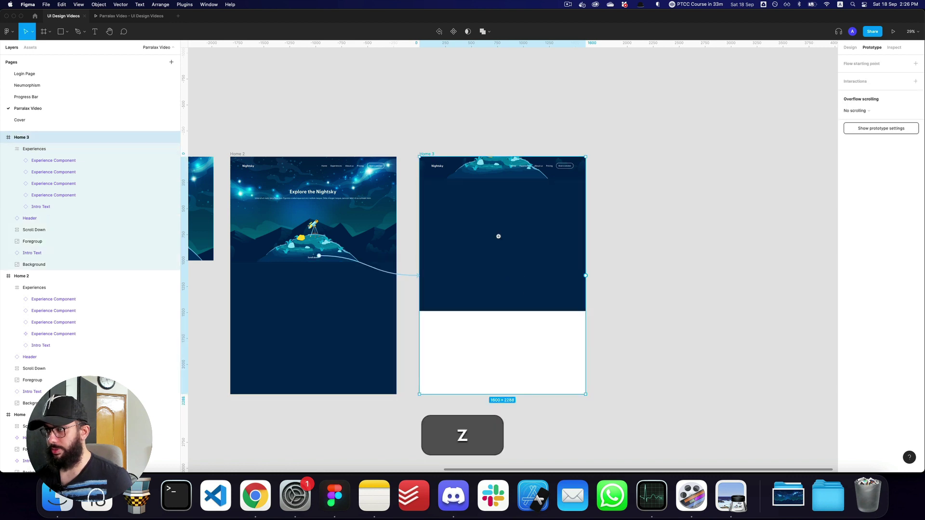
{"action": "left_click", "coordinate": [498, 236]}
{"action": "double_click", "coordinate": [500, 223]}
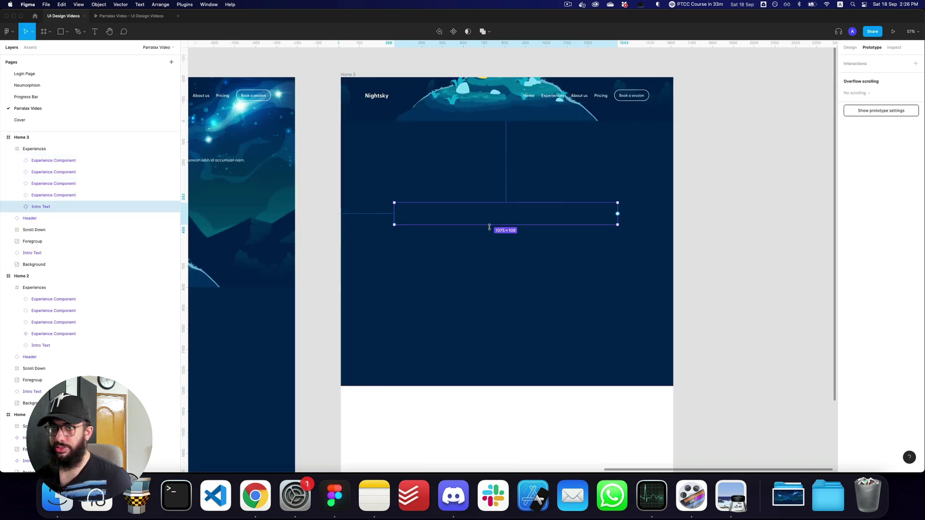
{"action": "key", "text": "shift+0"}
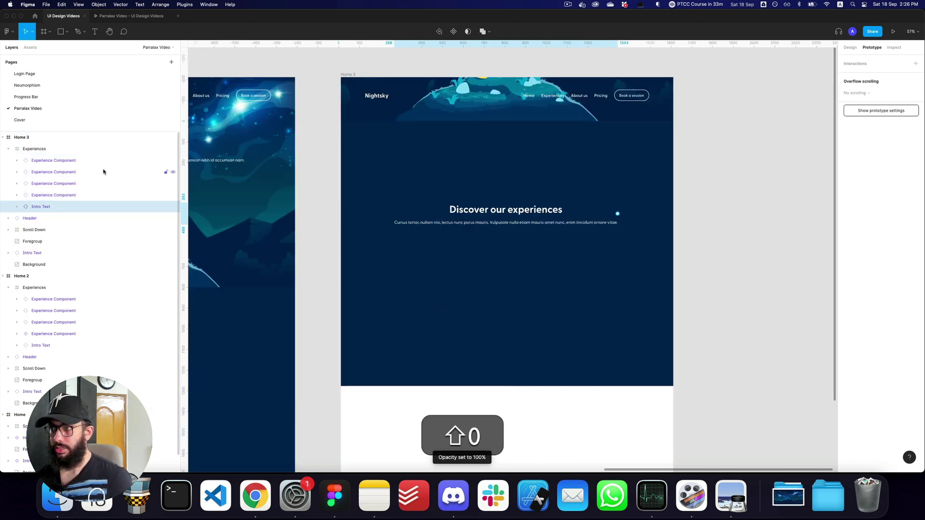
Step: Set the opacity of the four experience cards in Home 3 to 100%
{"action": "left_click", "coordinate": [67, 161]}
{"action": "left_click", "coordinate": [70, 207], "text": "shift"}
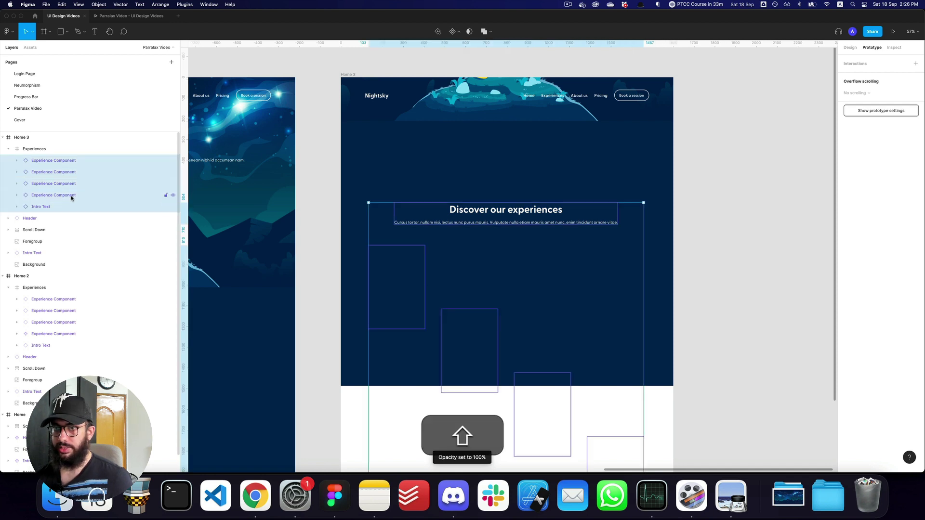
{"action": "left_click", "coordinate": [72, 196]}
{"action": "left_click", "coordinate": [72, 163], "text": "shift"}
{"action": "key", "text": "shift+0"}
{"action": "key", "text": "0"}
{"action": "key", "text": "0"}
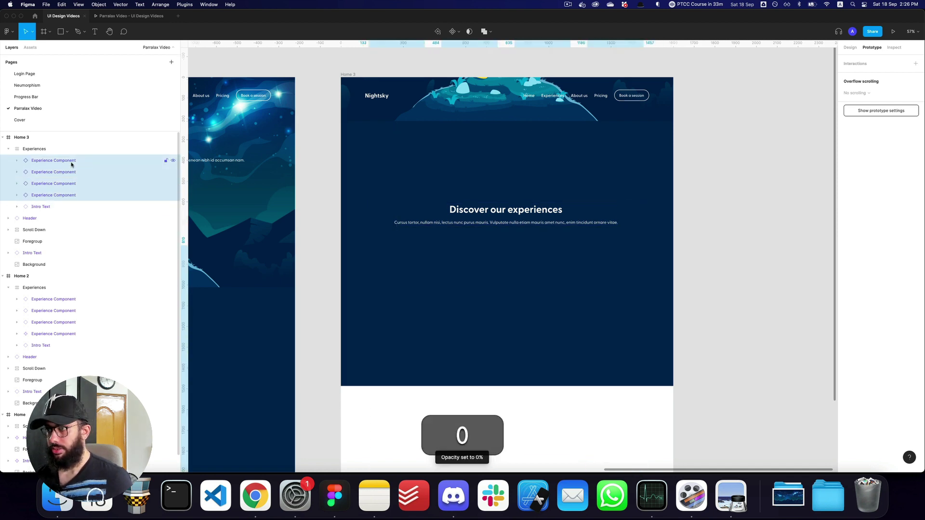
{"action": "key", "text": "0"}
Step: Align the four experience cards by their top edges and move them up together with the intro text
{"action": "left_click", "coordinate": [851, 47]}
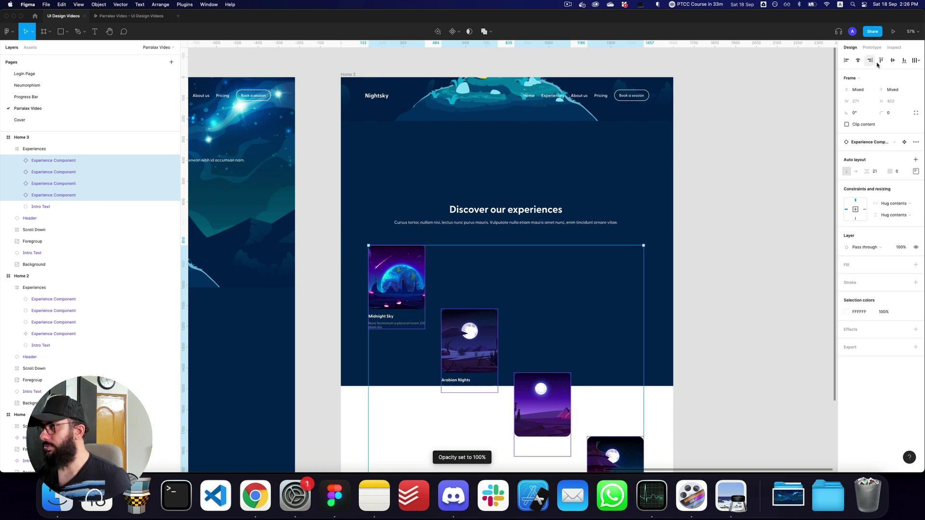
{"action": "left_click", "coordinate": [881, 61]}
{"action": "left_click", "coordinate": [530, 222], "text": "shift"}
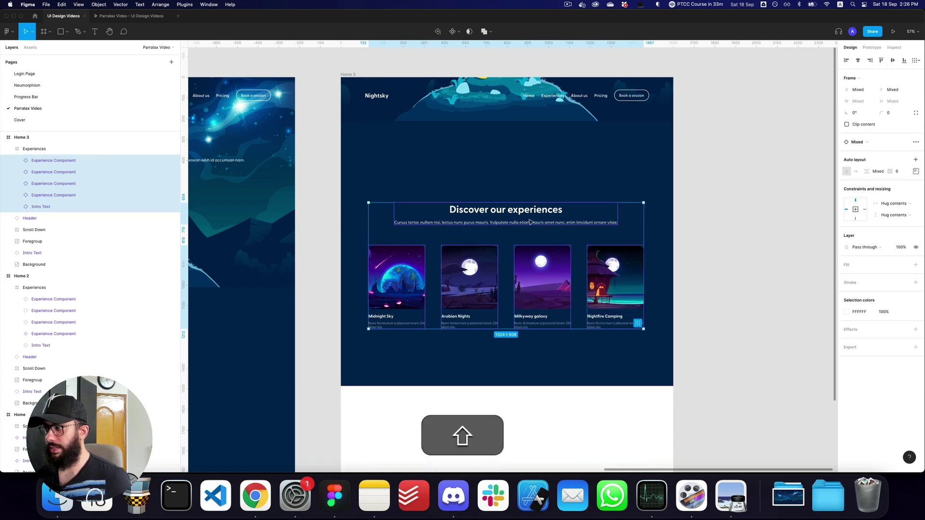
{"action": "left_click_drag", "start_coordinate": [530, 222], "coordinate": [527, 156]}
Step: Play the prototype from the start and trigger the scroll-down transition
{"action": "key", "text": "super+3"}
{"action": "key", "text": "super+r"}
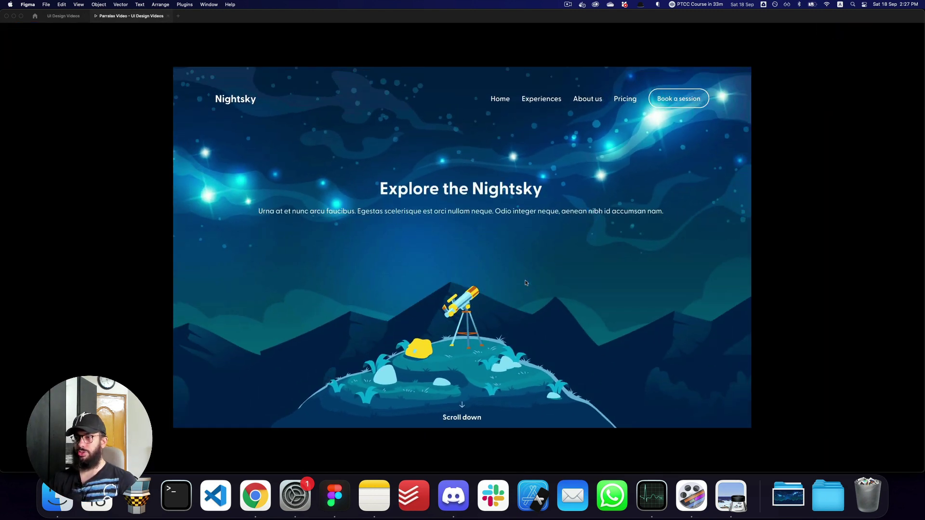
{"action": "left_click", "coordinate": [460, 418]}
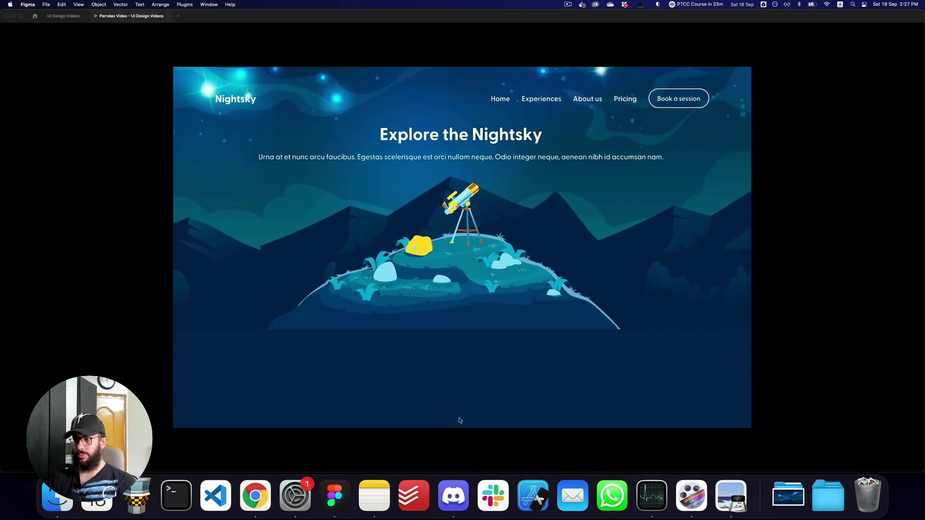
{"action": "key", "text": "super+2"}
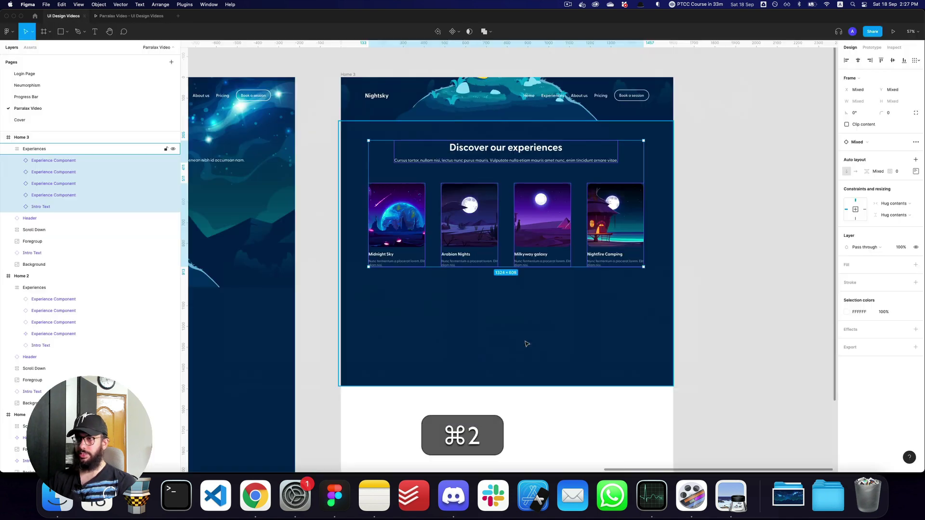
Step: Move the Experiences frame up to Y 5 in Home 3 and bring the header in front of it
{"action": "key", "text": "shift"}
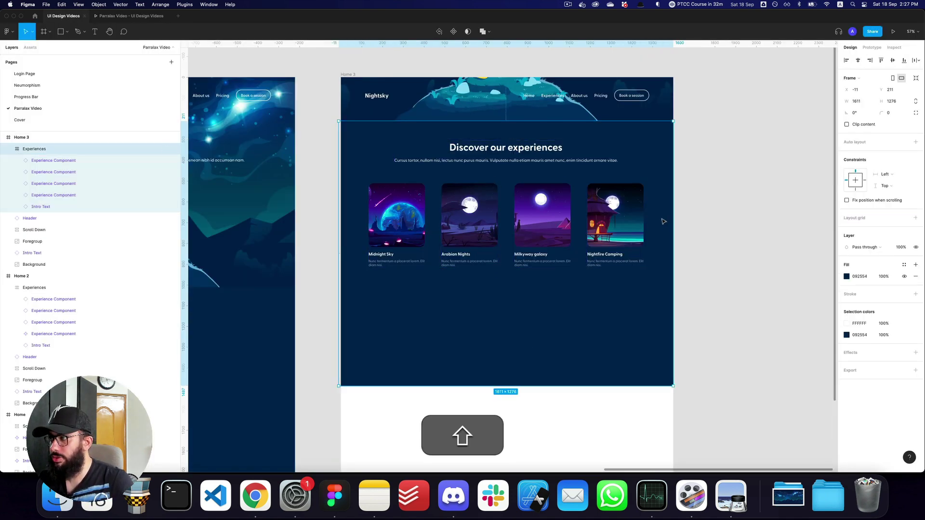
{"action": "left_click_drag", "start_coordinate": [664, 221], "coordinate": [665, 185]}
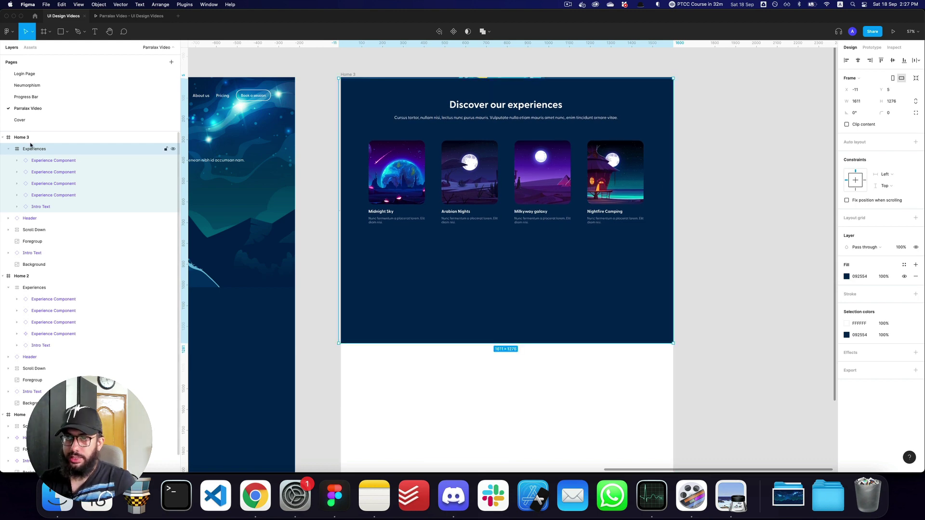
{"action": "key", "text": "alt+super+l"}
{"action": "key", "text": "alt+super+Return"}
Step: Restart the prototype and replay the scroll-down transition with the header in front of the Experiences section
{"action": "key", "text": "super+r"}
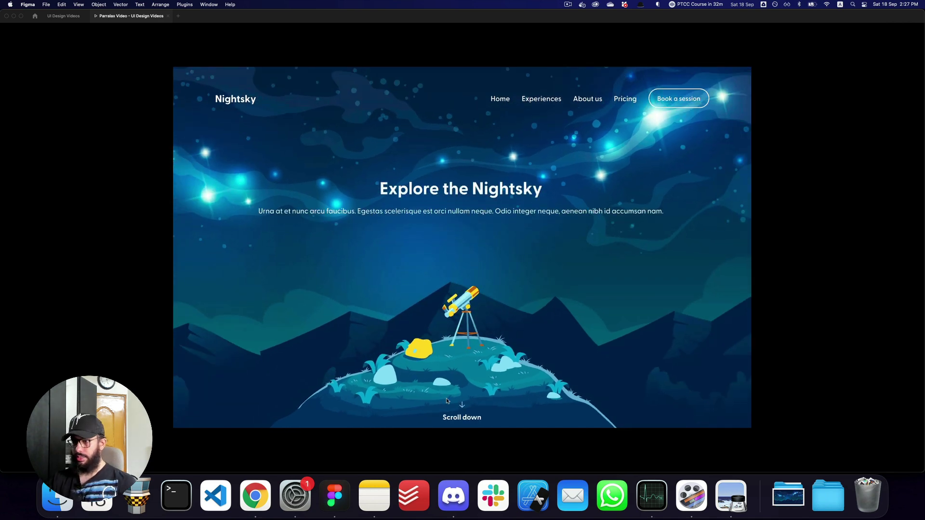
{"action": "left_click", "coordinate": [462, 417]}
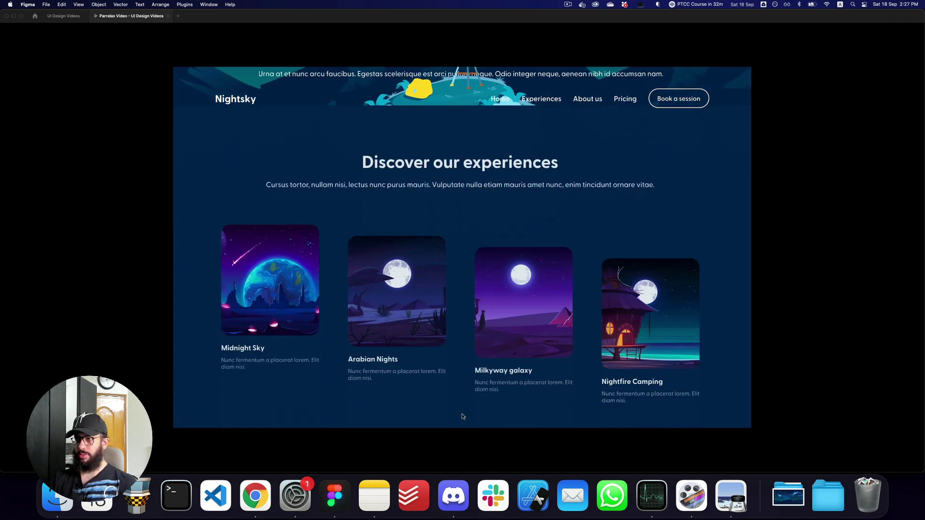
{"action": "key", "text": "super+2"}
Step: Nudge the Experiences frame up to Y -11 and check its position in the prototype preview
{"action": "key", "text": "super+z"}
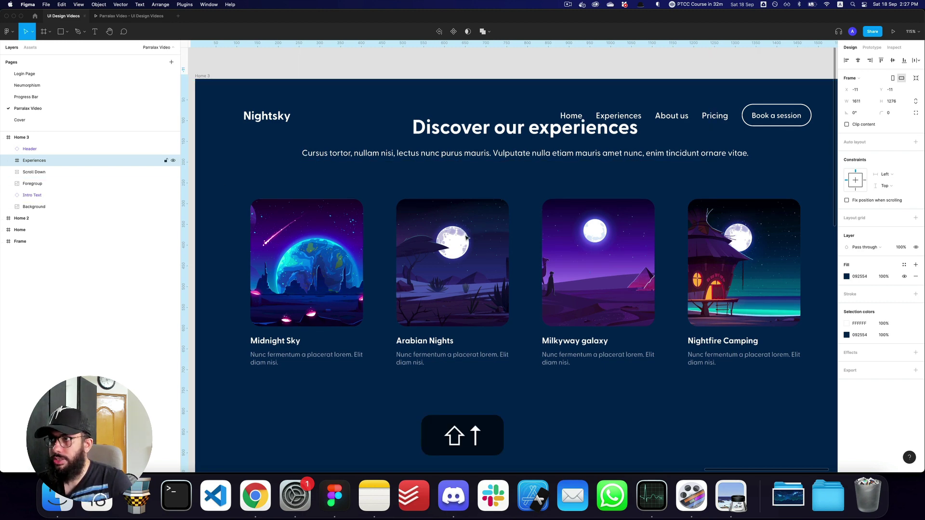
{"action": "key", "text": "shift+super+3"}
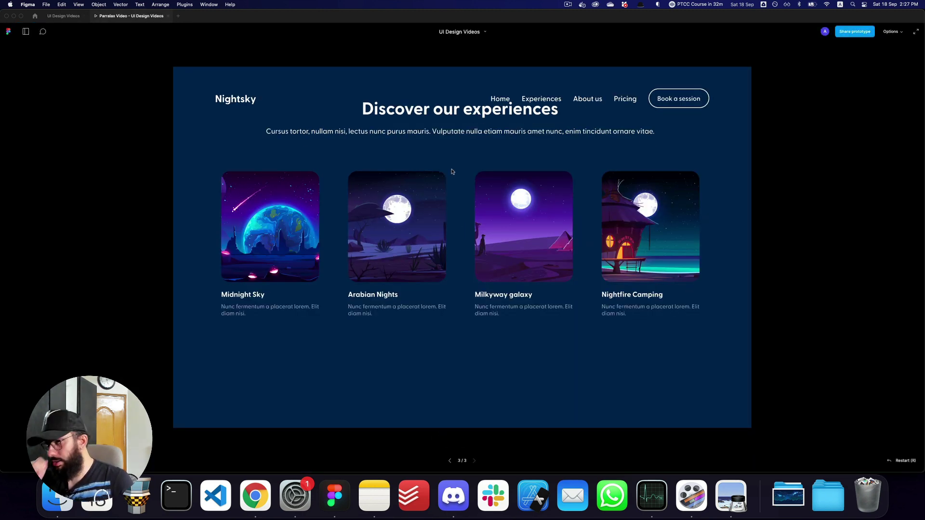
{"action": "key", "text": "super+2"}
Step: Move the Discover our experiences intro text and all four cards in Home 3 down together, clear of the header
{"action": "double_click", "coordinate": [545, 193]}
{"action": "left_click", "coordinate": [583, 261], "text": "shift"}
{"action": "left_click", "coordinate": [679, 254]}
{"action": "left_click", "coordinate": [602, 257], "text": "shift"}
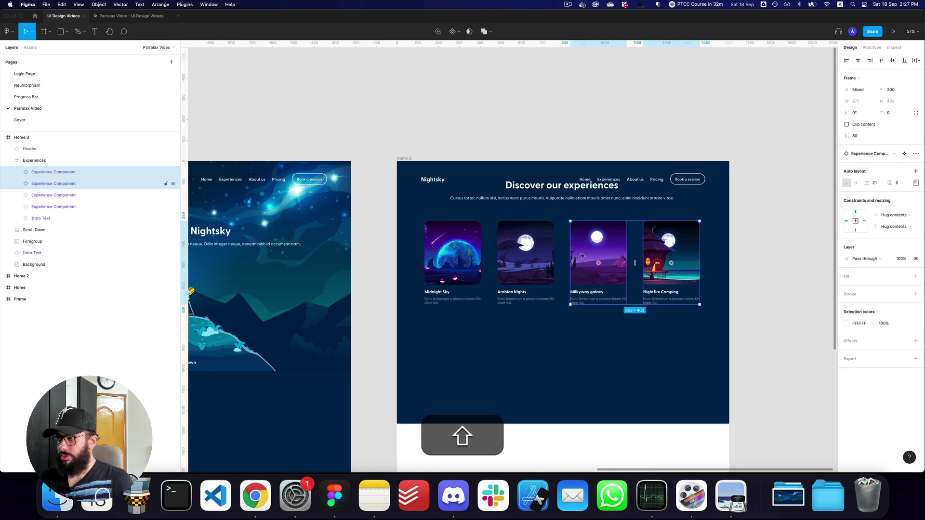
{"action": "left_click", "coordinate": [527, 257], "text": "shift"}
{"action": "left_click", "coordinate": [458, 255], "text": "shift"}
{"action": "left_click", "coordinate": [540, 196], "text": "shift"}
{"action": "left_click_drag", "start_coordinate": [540, 196], "coordinate": [540, 205]}
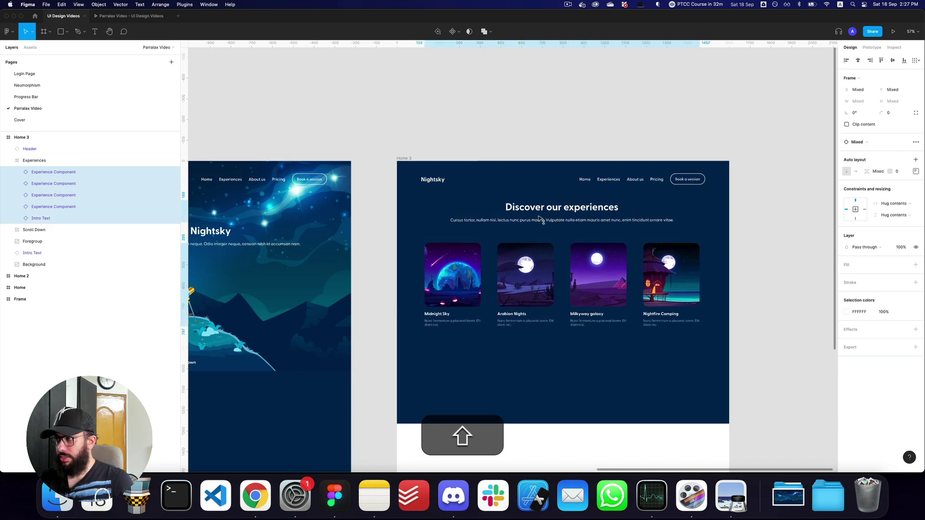
Step: Replay the prototype from the start to check the spacing of the Experiences section below the header
{"action": "key", "text": "shift+super+3"}
{"action": "key", "text": "super+r"}
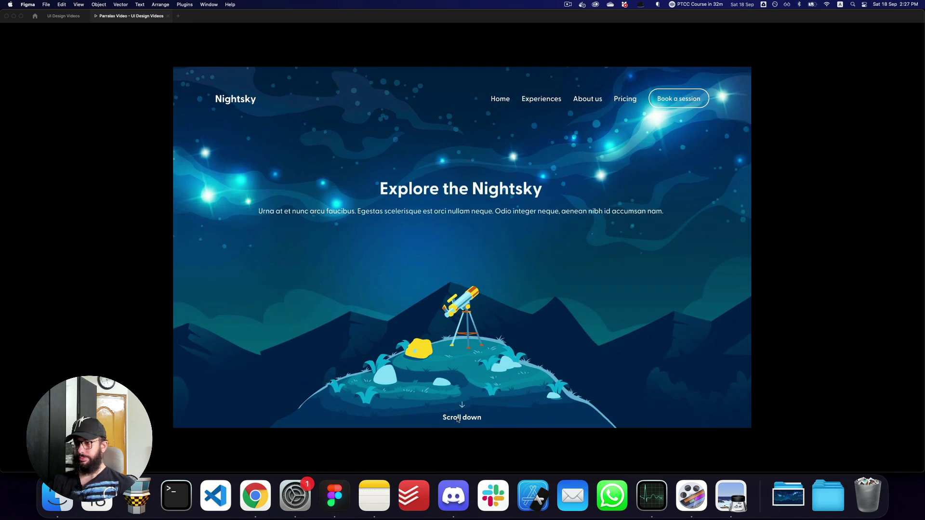
{"action": "left_click", "coordinate": [458, 418]}
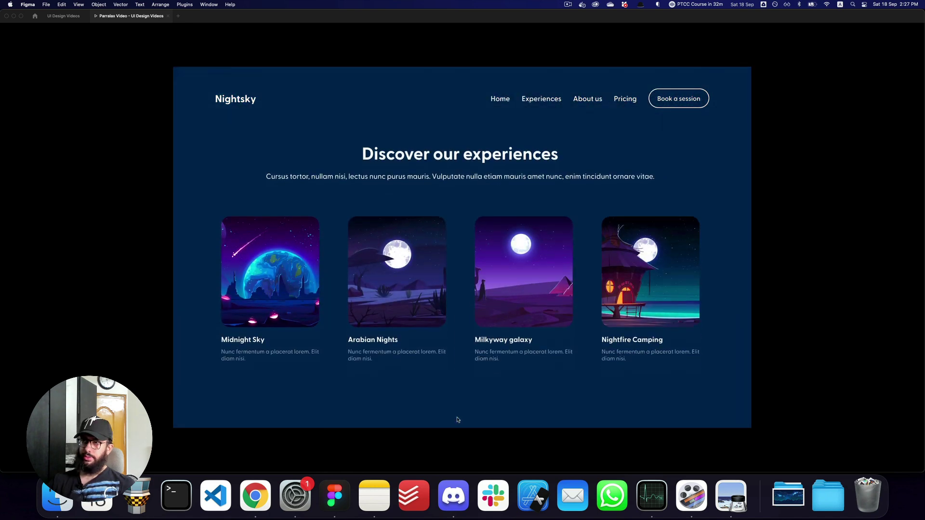
{"action": "key", "text": "super+2"}
Step: Compare the Experiences frame's layout in Home 3 with its prototype preview
{"action": "key", "text": "alt+super+z"}
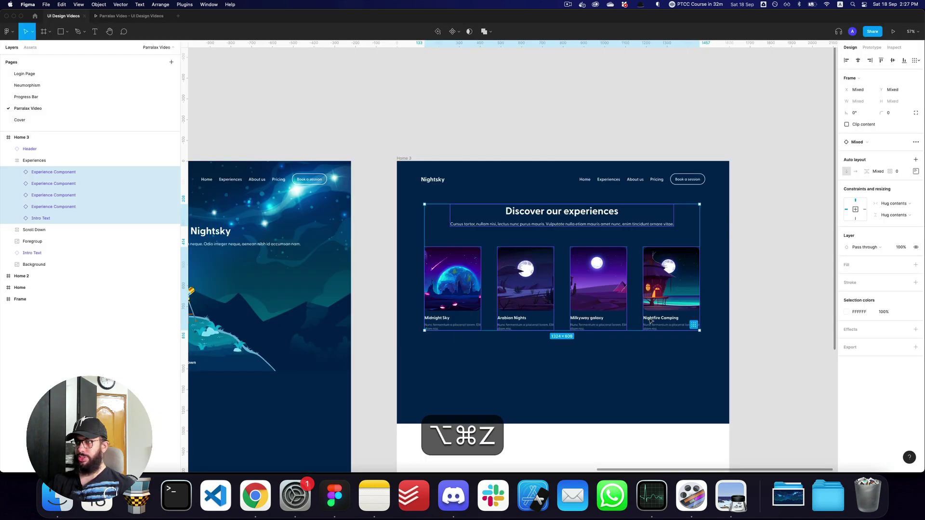
{"action": "left_click_drag", "start_coordinate": [650, 318], "coordinate": [564, 283]}
{"action": "left_click", "coordinate": [679, 285]}
{"action": "key", "text": "super+3"}
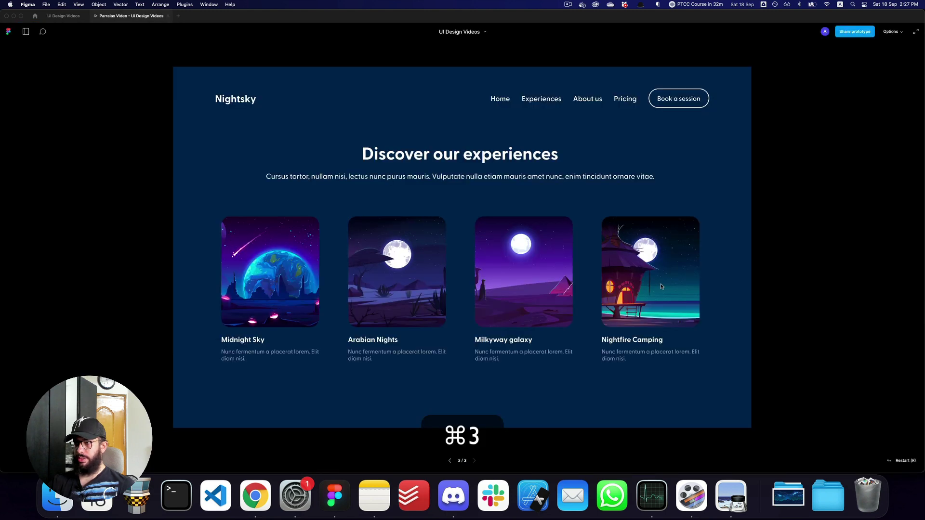
{"action": "key", "text": "super+2"}
{"action": "key", "text": "alt+super+z"}
{"action": "left_click", "coordinate": [640, 233], "text": "alt+super"}
{"action": "left_click", "coordinate": [636, 234]}
{"action": "key", "text": "super+z"}
{"action": "left_click", "coordinate": [636, 228], "text": "super"}
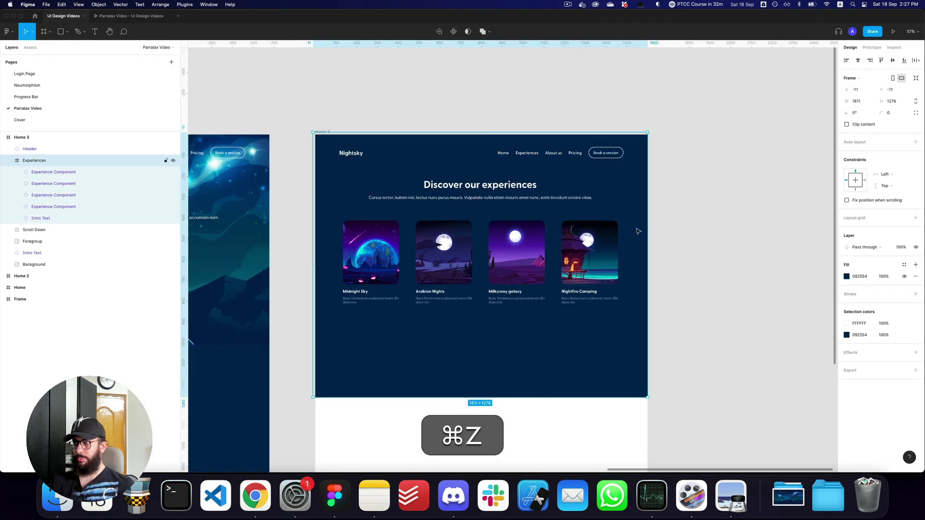
{"action": "key", "text": "super+3"}
{"action": "key", "text": "super+2"}
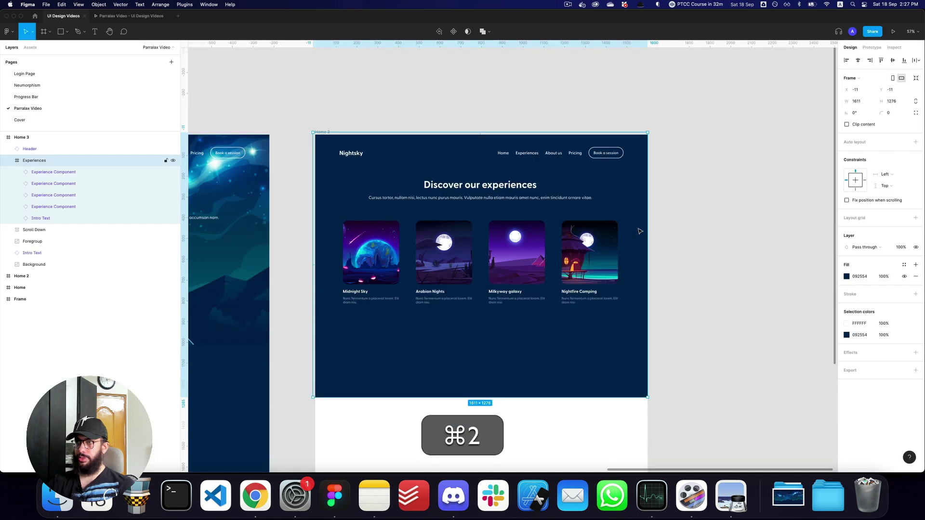
Step: Draw a rectangle about 1616 × 1263 covering the whole Experiences frame in Home 3
{"action": "key", "text": "super+r"}
{"action": "left_click_drag", "start_coordinate": [319, 140], "coordinate": [603, 385]}
{"action": "mouse_move", "coordinate": [563, 369]}
{"action": "left_mouse_down"}
{"action": "mouse_move", "coordinate": [559, 363]}
{"action": "mouse_move", "coordinate": [650, 398]}
{"action": "left_mouse_up"}
Step: Run the Unsplash plugin with the rectangle selected and search for "stars" photos
{"action": "key", "text": "super+p"}
{"action": "type", "text": "u"}
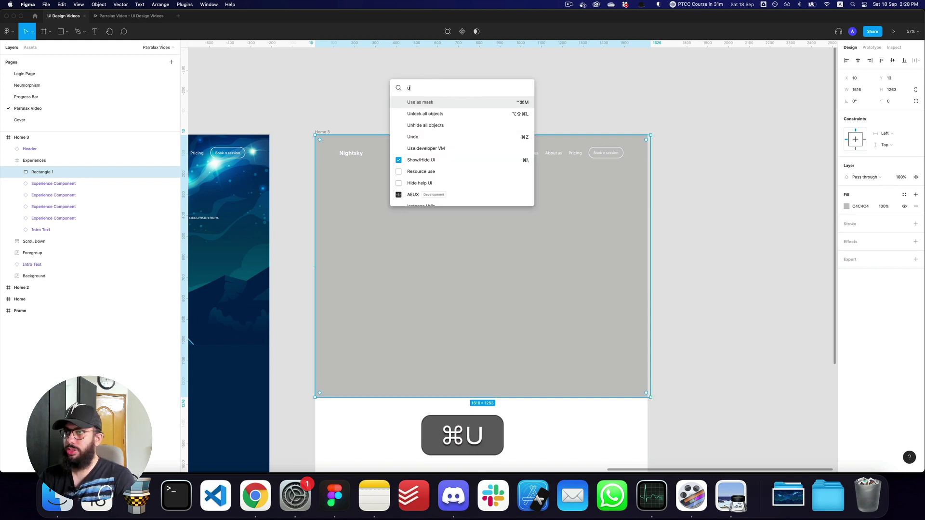
{"action": "key", "text": "BackSpace"}
{"action": "key", "text": "Return"}
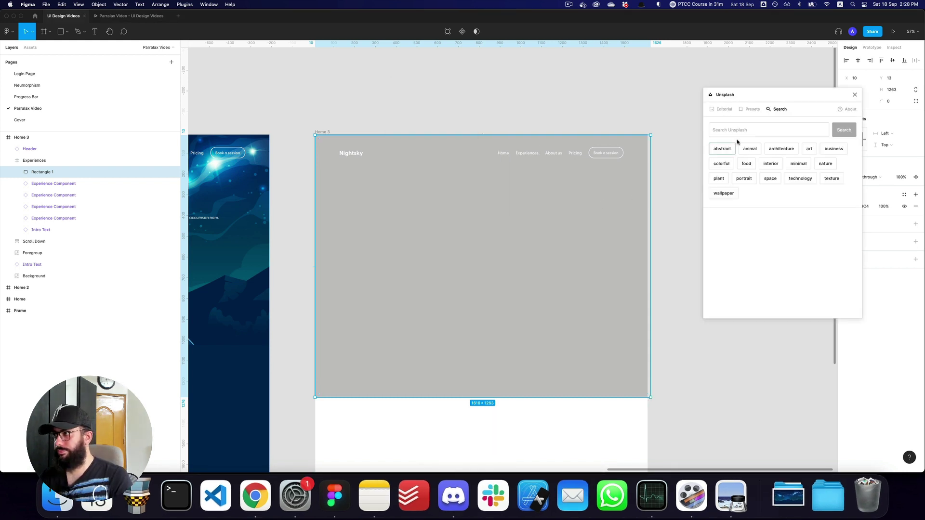
{"action": "type", "text": "stars"}
{"action": "left_click", "coordinate": [836, 136]}
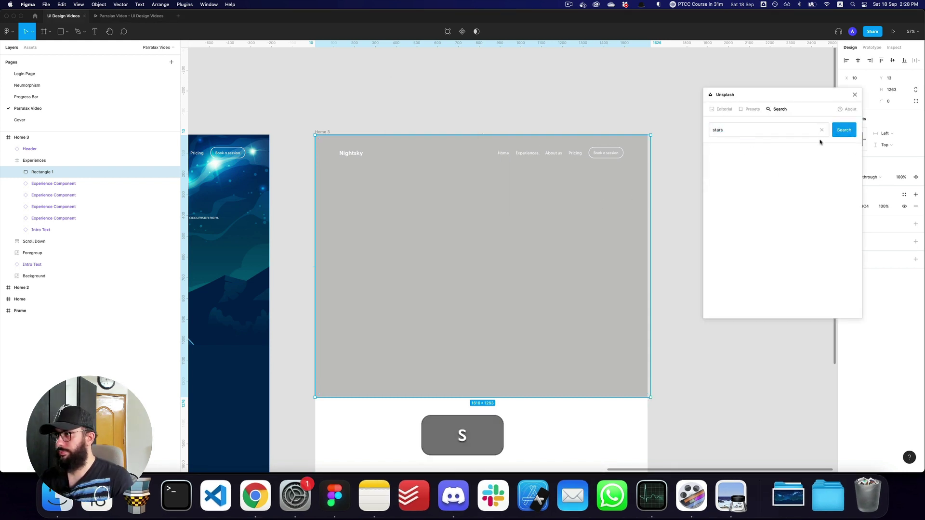
Step: Fill the rectangle with the tall dark-teal starry sky photo and remove its grey C4C4C4 fill
{"action": "scroll", "coordinate": [757, 218], "scroll_direction": "down", "scroll_amount": 3}
{"action": "scroll", "coordinate": [756, 218], "scroll_direction": "down", "scroll_amount": 2}
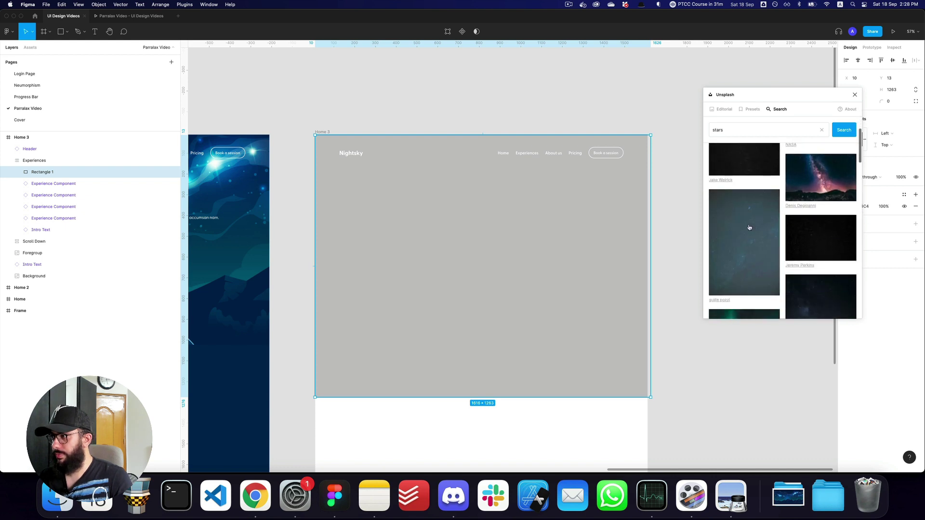
{"action": "left_click", "coordinate": [752, 231]}
{"action": "left_click", "coordinate": [855, 95]}
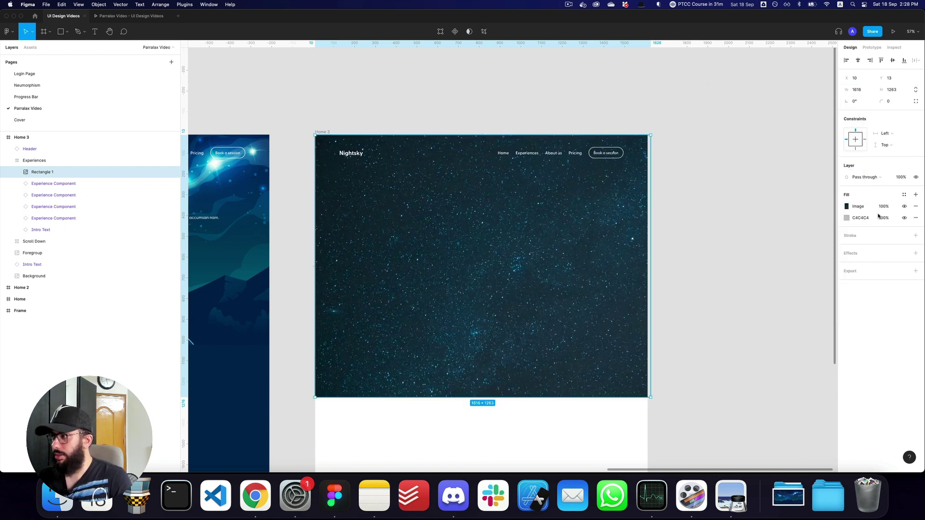
{"action": "left_click", "coordinate": [916, 217]}
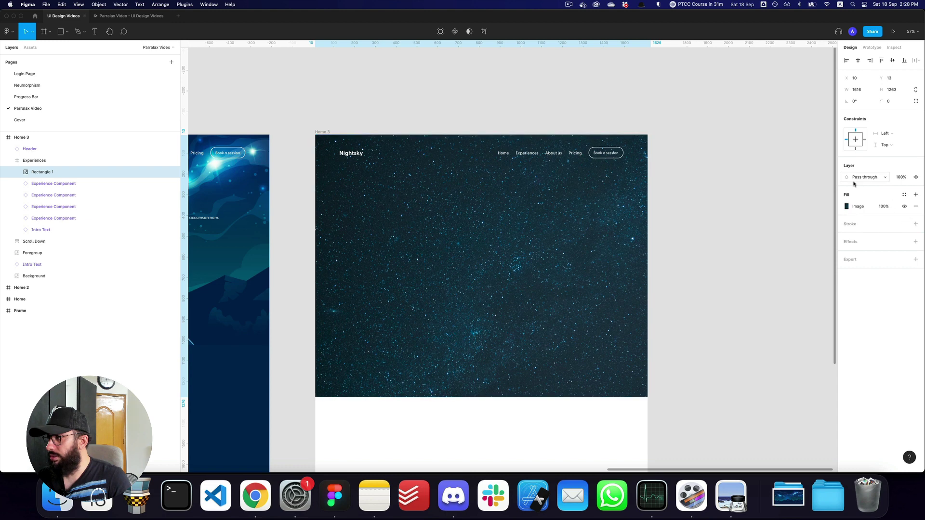
Step: Set the starry rectangle's blend mode to Overlay with 40% opacity and check it in the prototype preview
{"action": "left_click", "coordinate": [881, 178]}
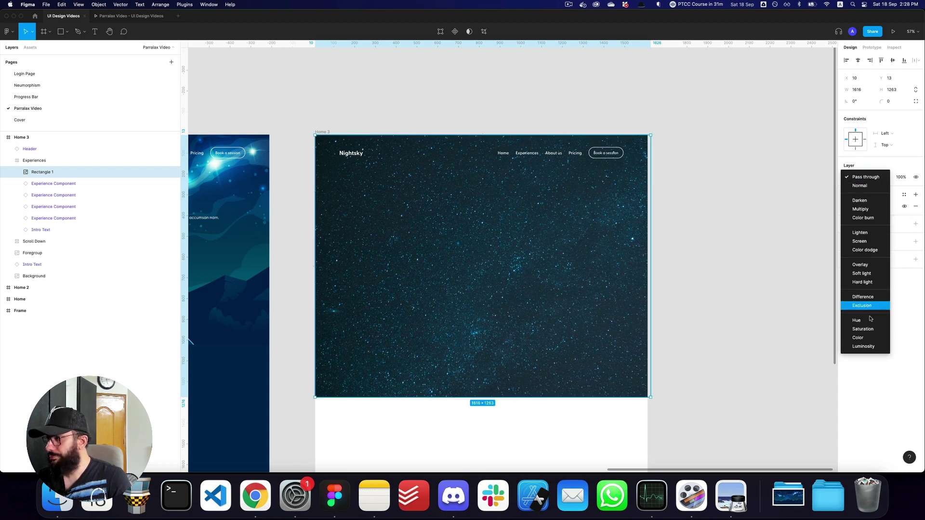
{"action": "left_click", "coordinate": [866, 267]}
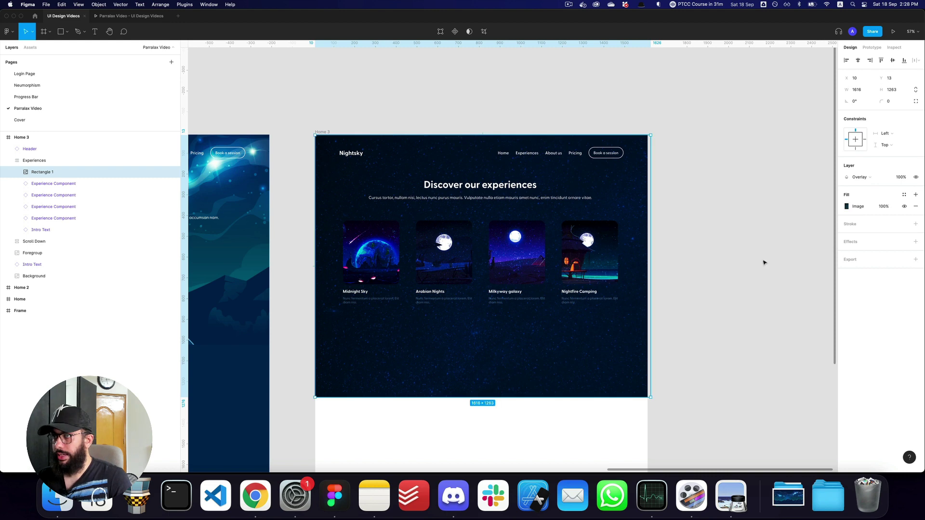
{"action": "key", "text": "2"}
{"action": "key", "text": "super+3"}
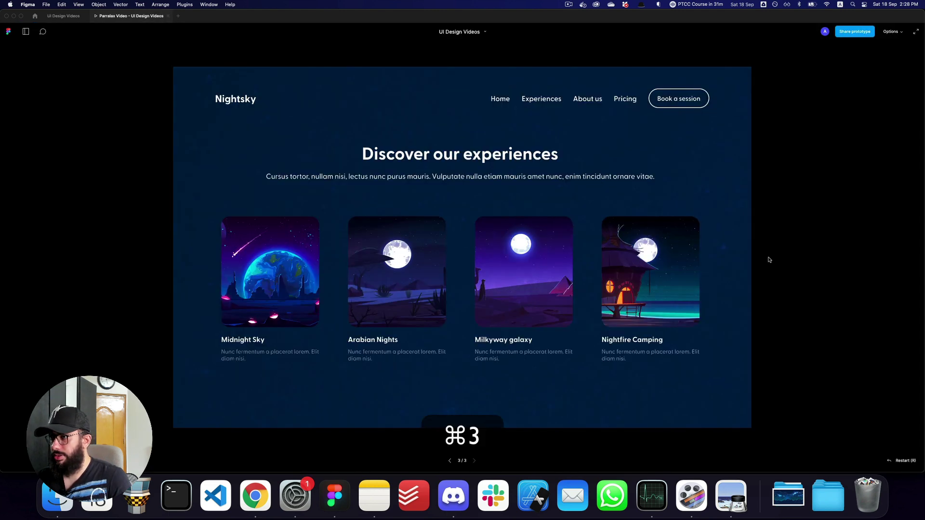
Step: Send the starry rectangle behind the four cards and intro text in the Experiences frame, and check the preview
{"action": "key", "text": "super+2"}
{"action": "key", "text": "super+bracketleft"}
{"action": "key", "text": "super+bracketleft"}
{"action": "key", "text": "super+bracketleft"}
{"action": "key", "text": "super+bracketleft"}
{"action": "key", "text": "super+bracketleft"}
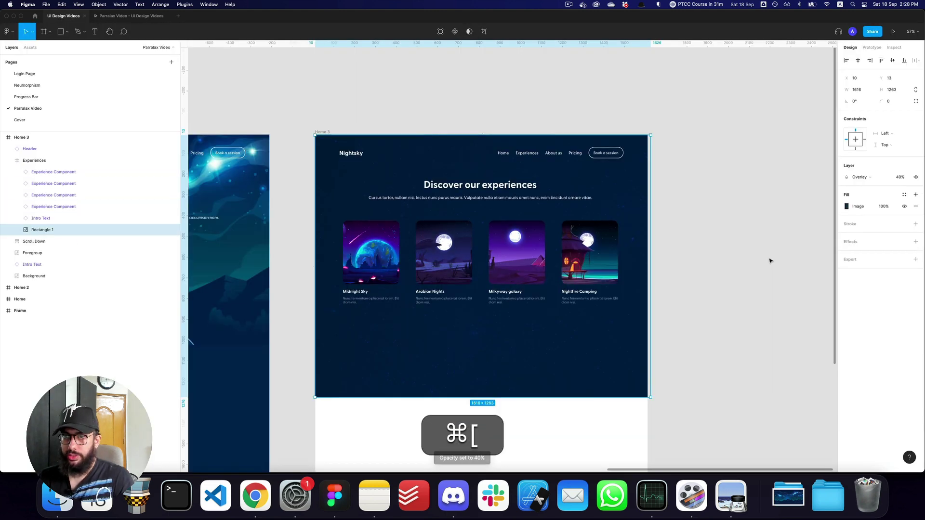
{"action": "key", "text": "alt+super+3"}
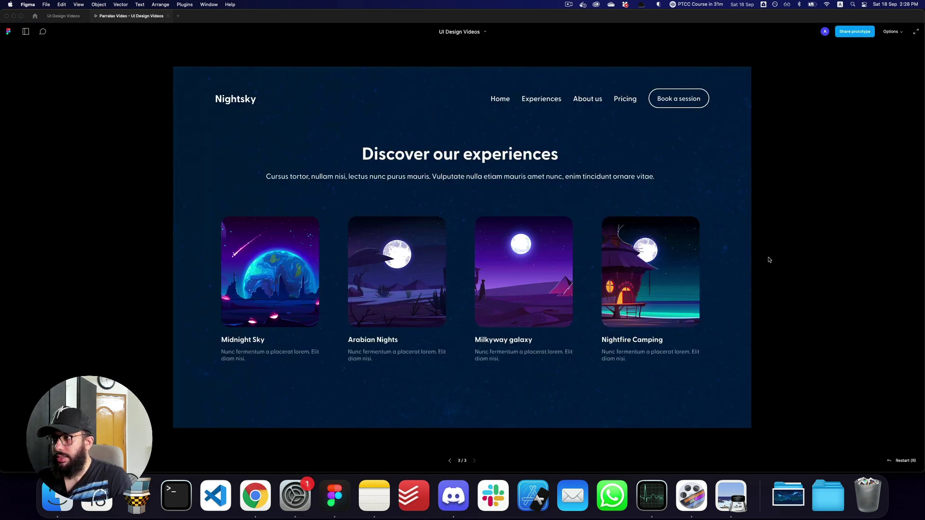
Step: Lower the starry rectangle's opacity to 20% and replay the prototype from the start through to the Experiences section
{"action": "key", "text": "super+2"}
{"action": "key", "text": "2"}
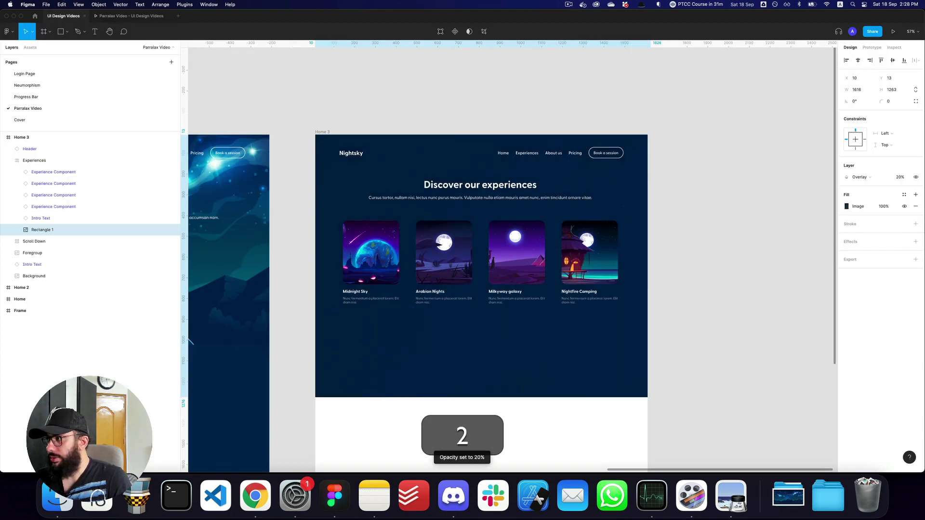
{"action": "key", "text": "super+3"}
{"action": "key", "text": "super+r"}
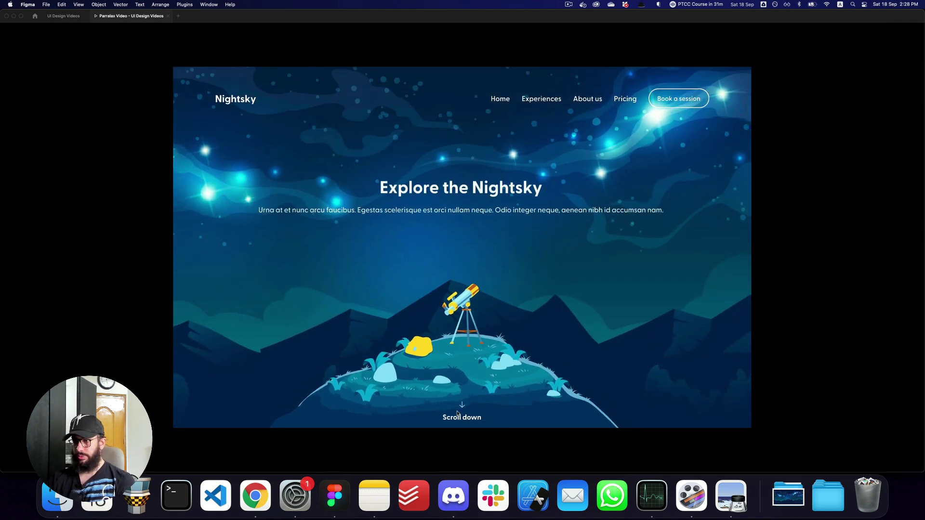
{"action": "left_click", "coordinate": [457, 413]}
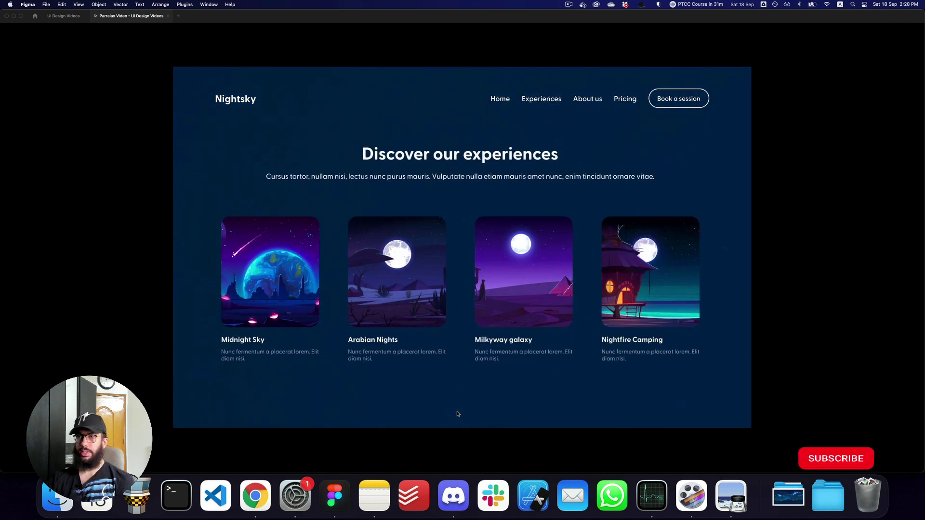